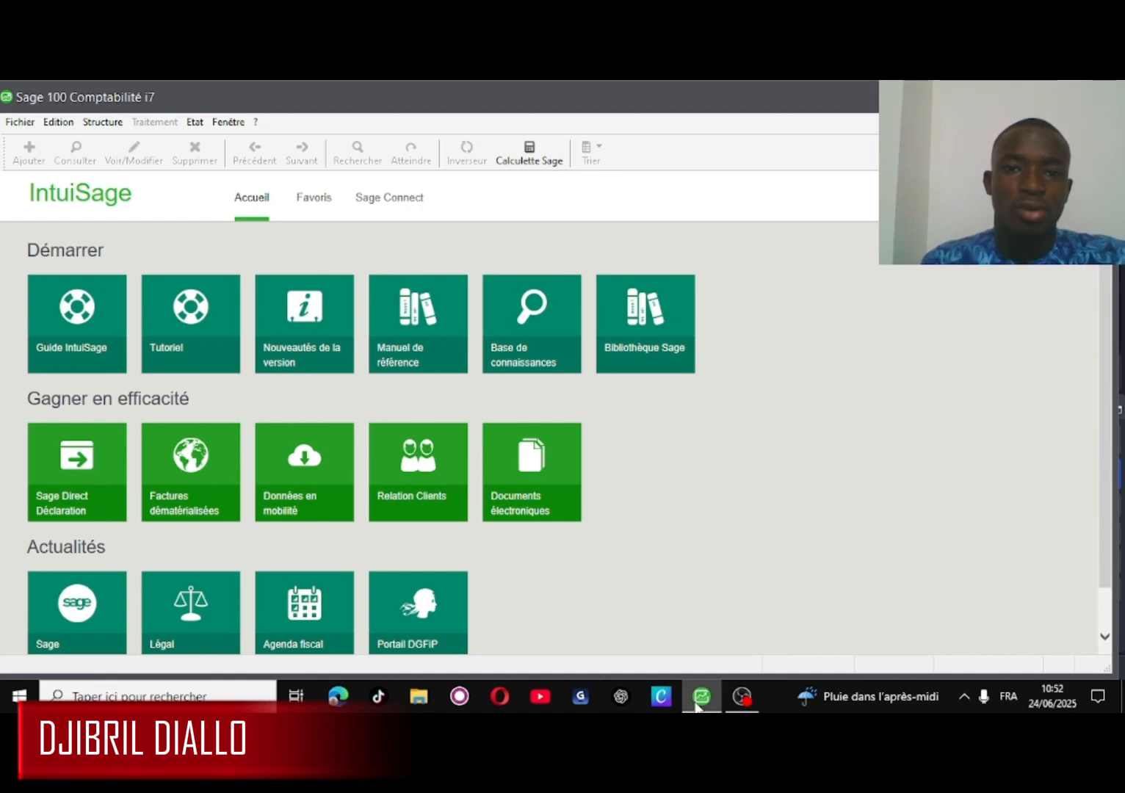
- Launch the new accounting file wizard for BOULANGERIE, declining to reuse earlier company information
{"action": "left_click", "coordinate": [10, 121]}
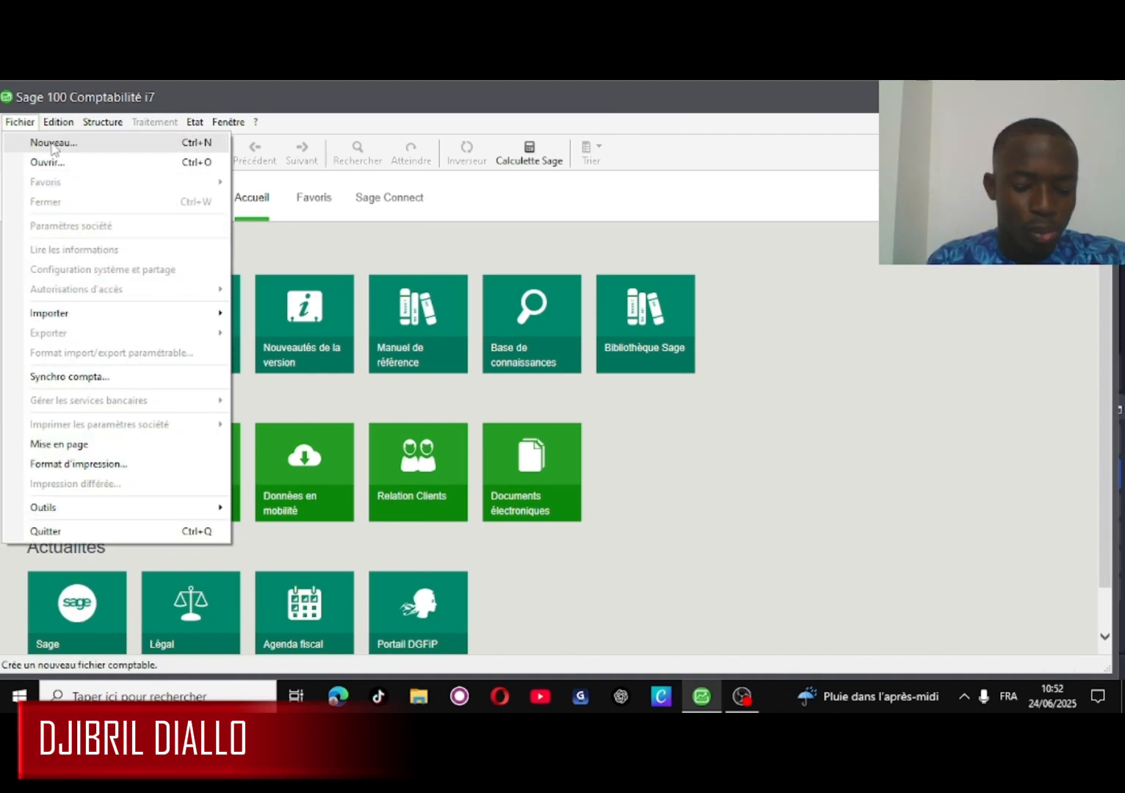
{"action": "left_click", "coordinate": [53, 143]}
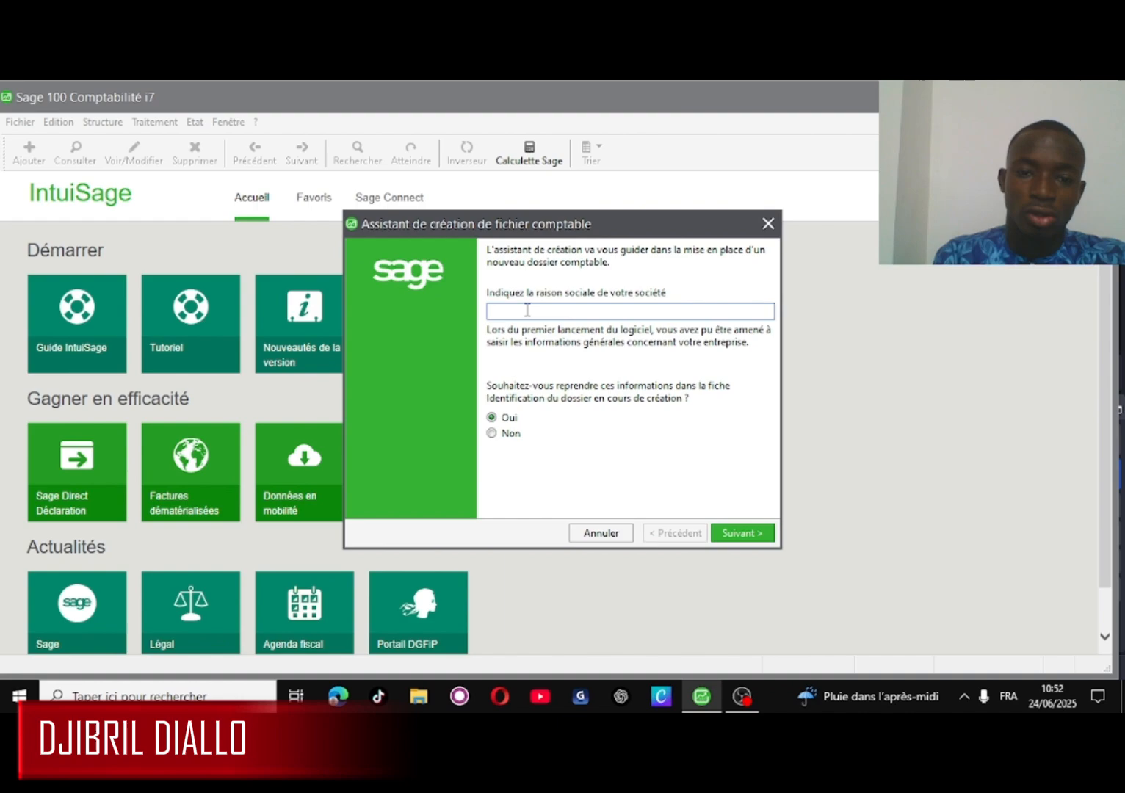
{"action": "type", "text": "B"}
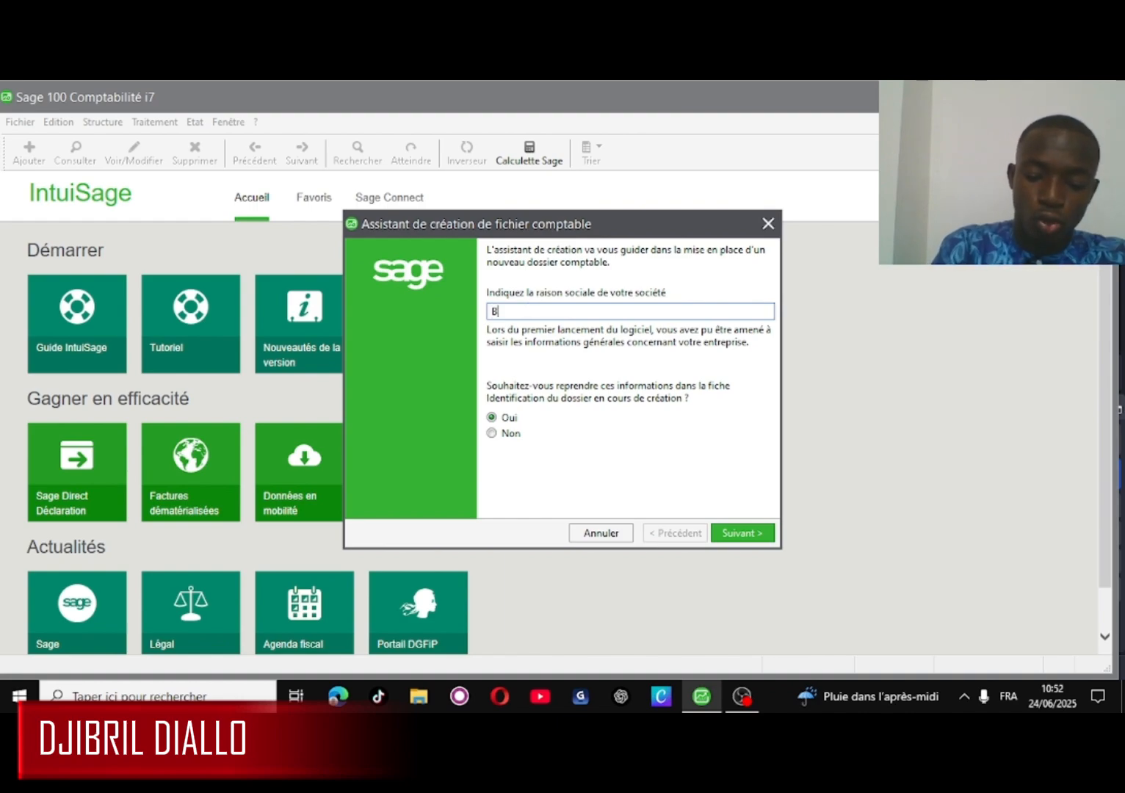
{"action": "type", "text": "OULA"}
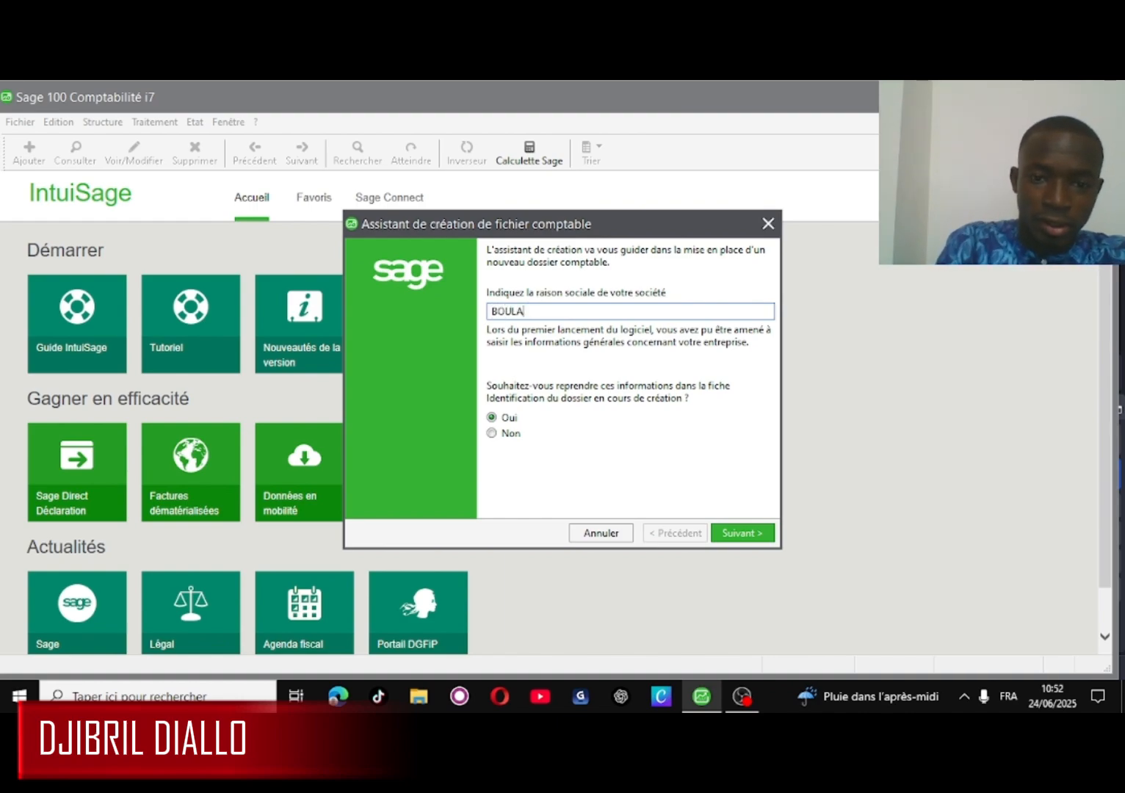
{"action": "type", "text": "NGER"}
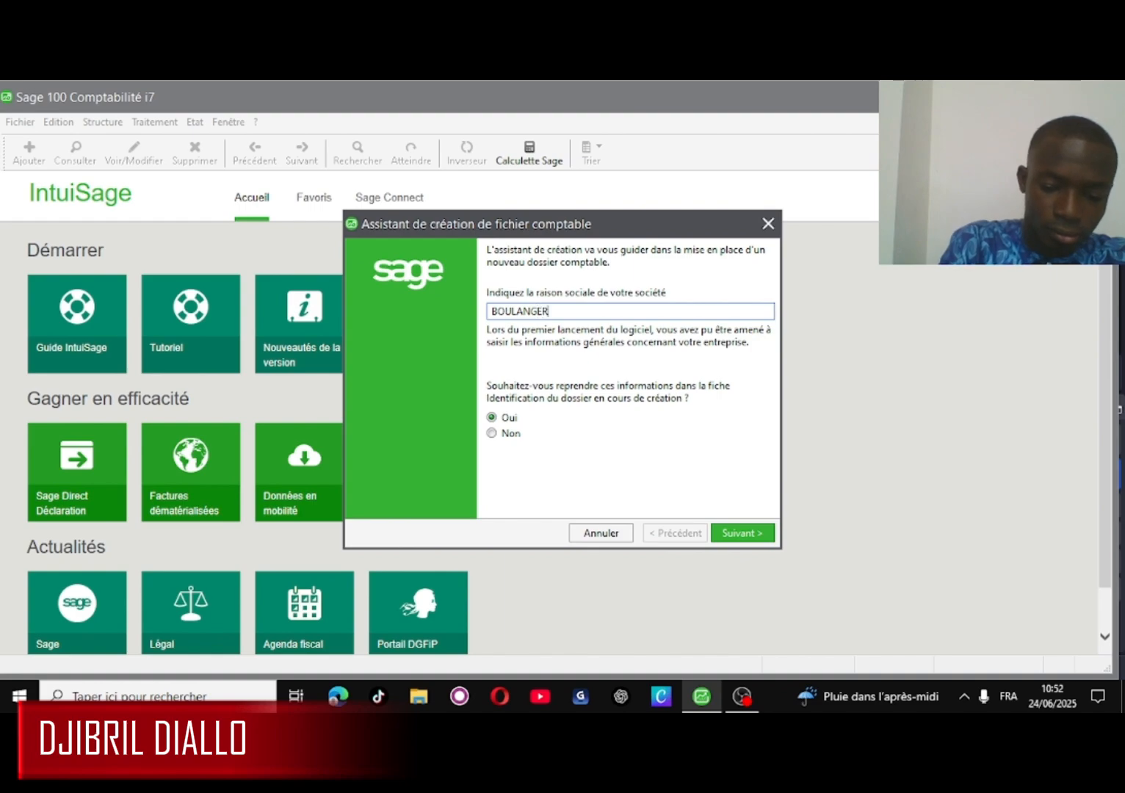
{"action": "type", "text": "IE"}
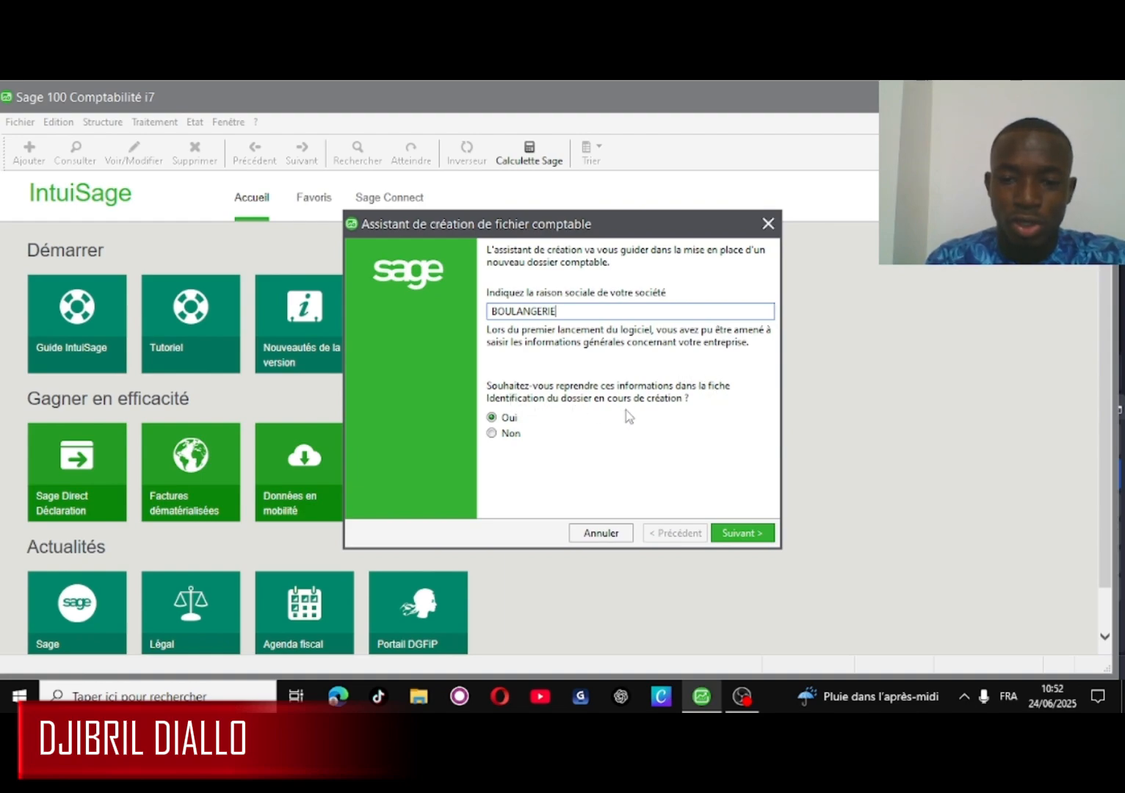
{"action": "left_click", "coordinate": [492, 433]}
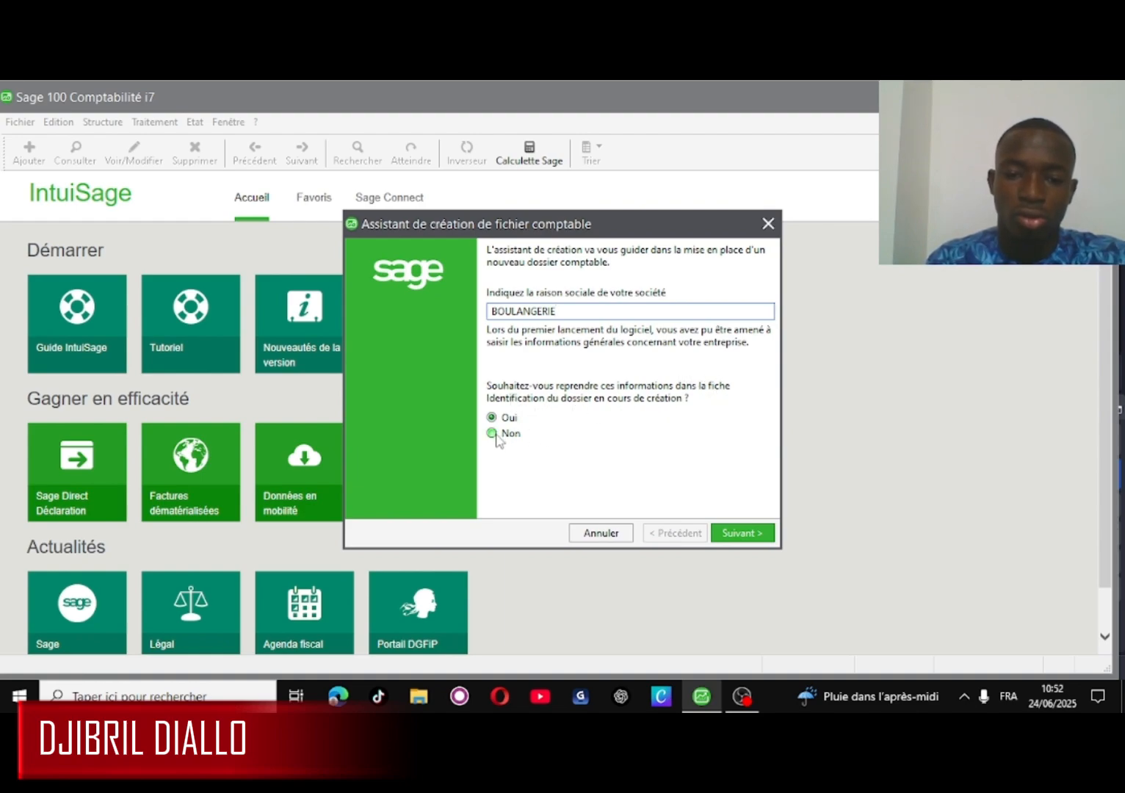
- Enter activity BOULANGERIE, the company address, country MALI and the company phone number
{"action": "left_click", "coordinate": [762, 540]}
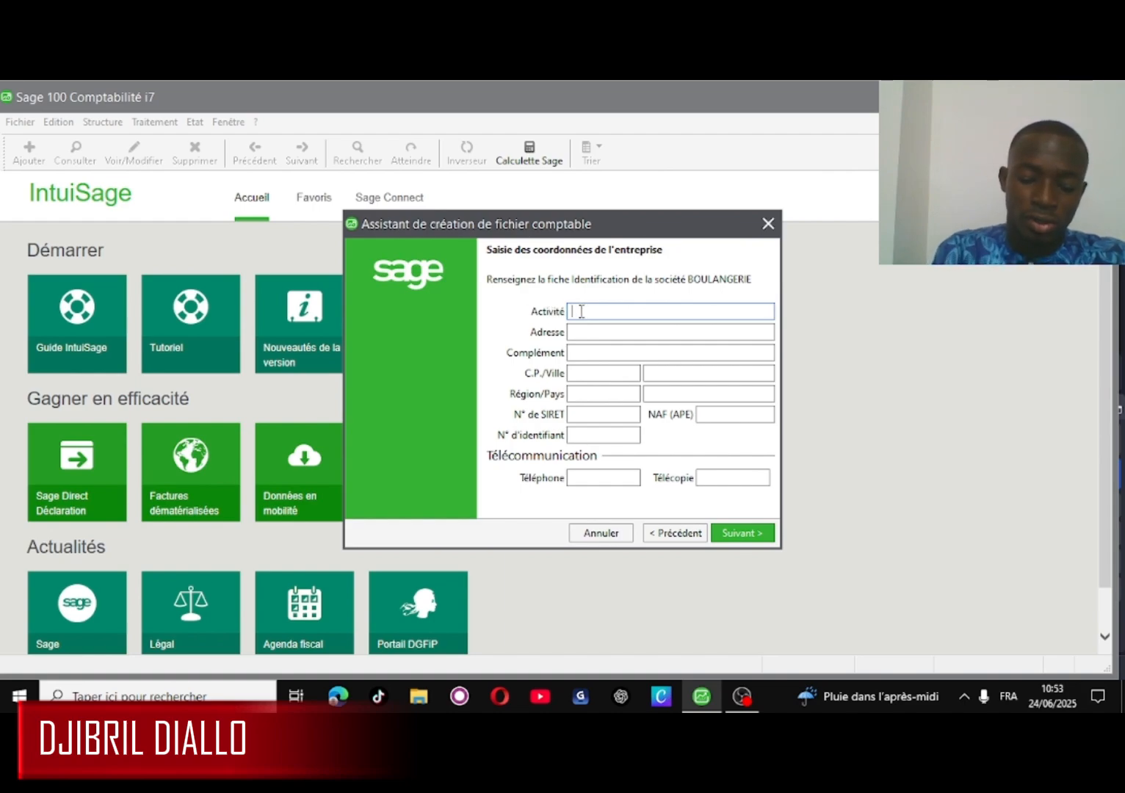
{"action": "type", "text": "BOUL"}
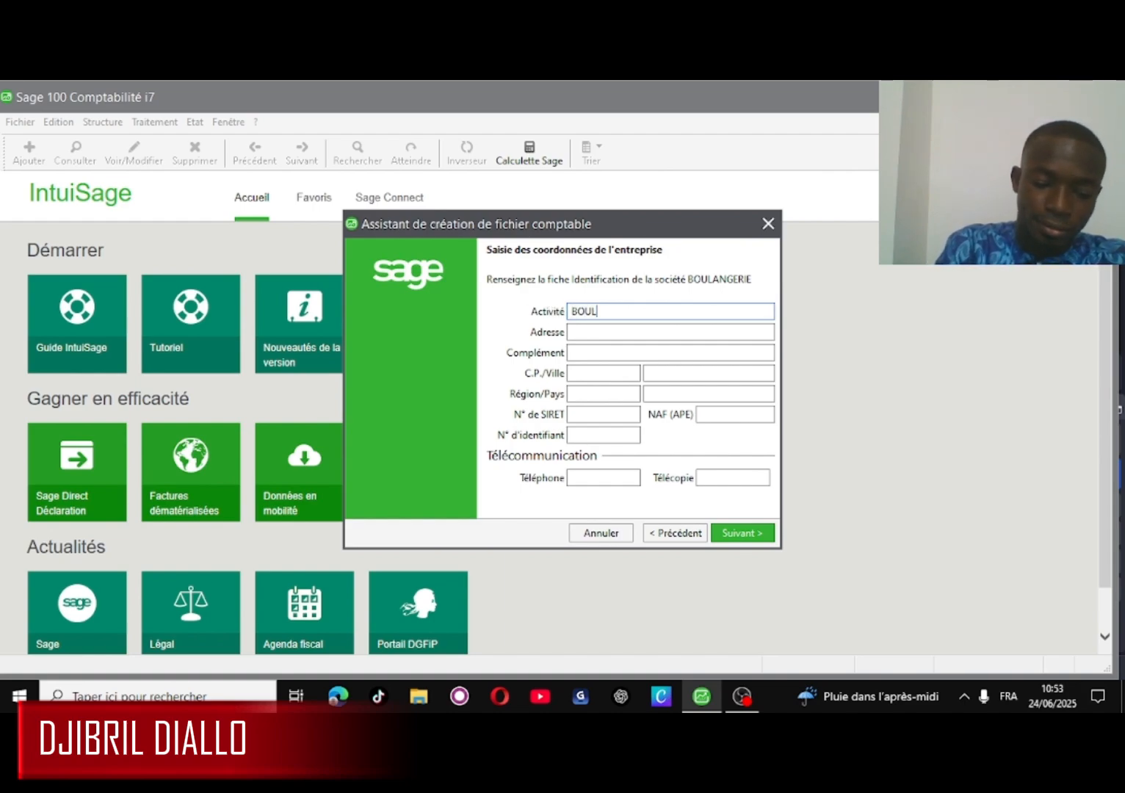
{"action": "type", "text": "ANGERIE"}
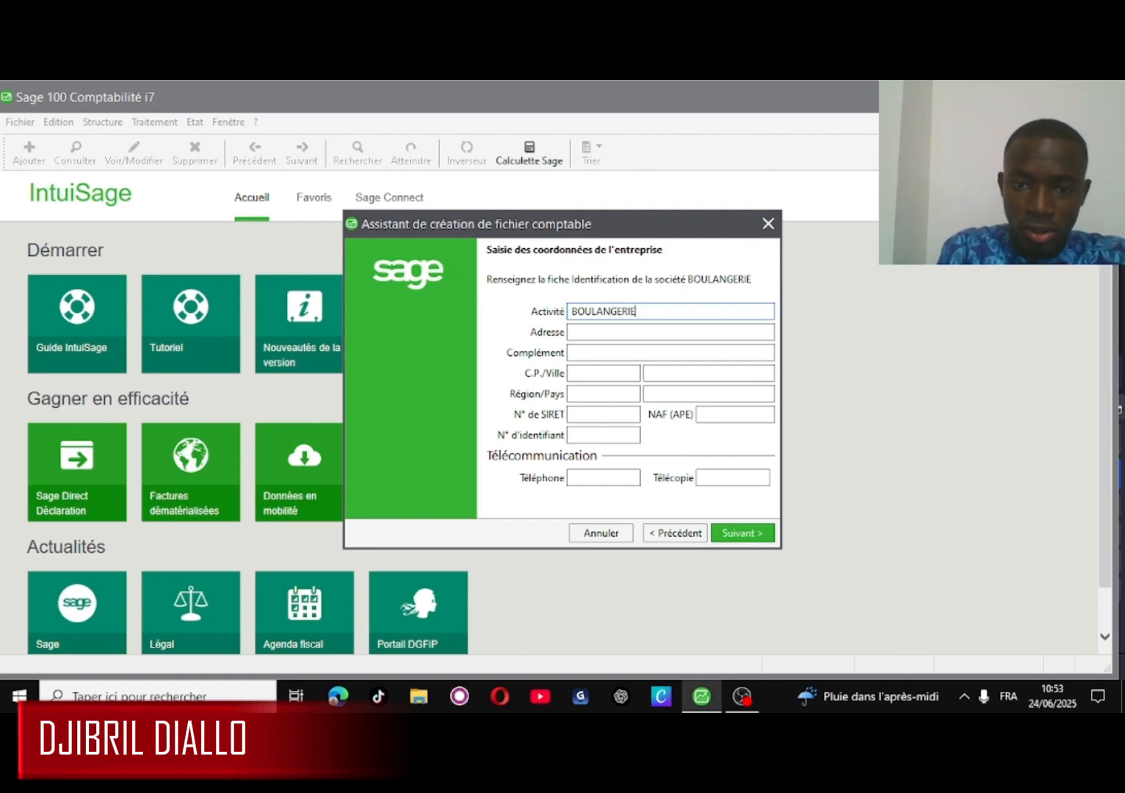
{"action": "left_click", "coordinate": [603, 333]}
{"action": "type", "text": "BA"}
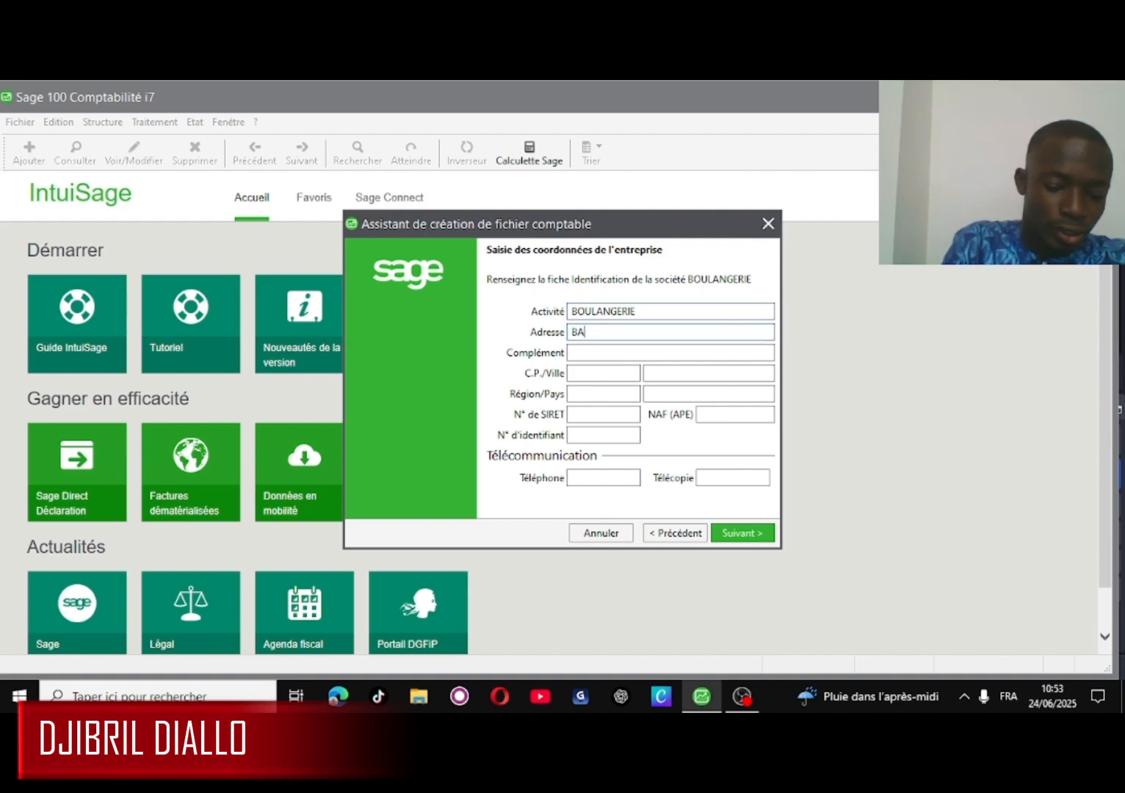
{"action": "type", "text": "CO"}
{"action": "type", "text": "ORONI"}
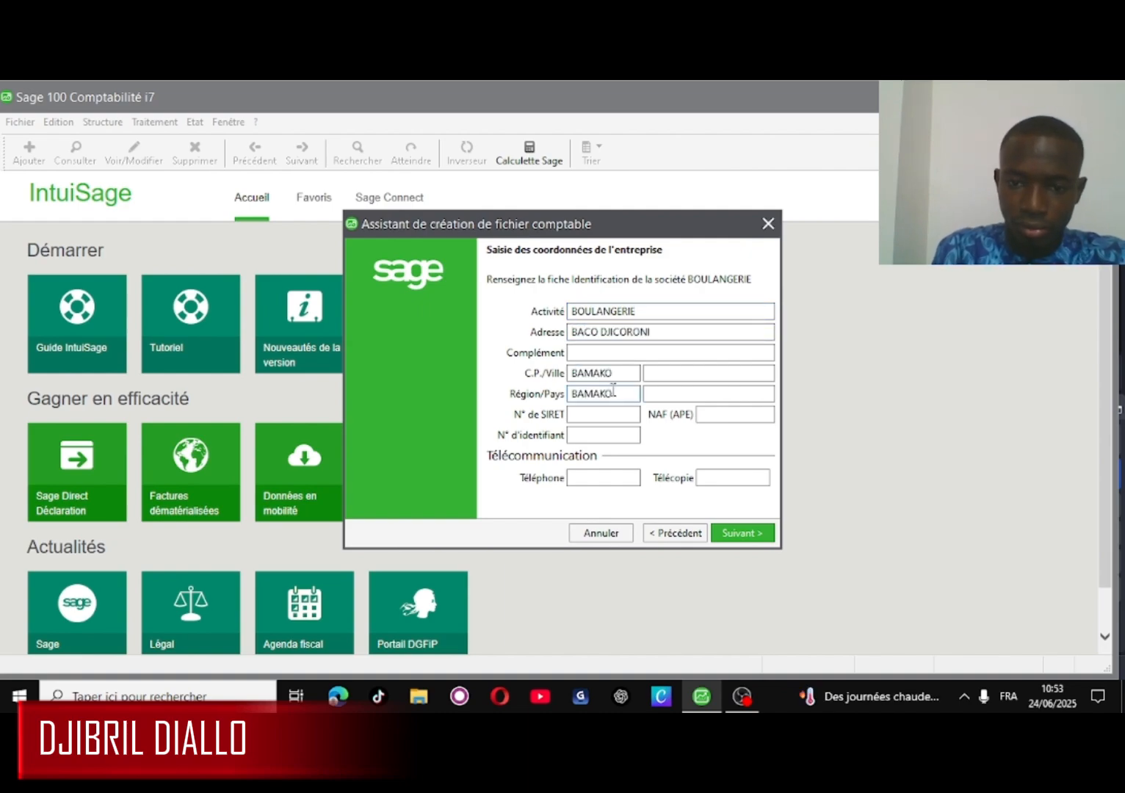
{"action": "left_click", "coordinate": [664, 391]}
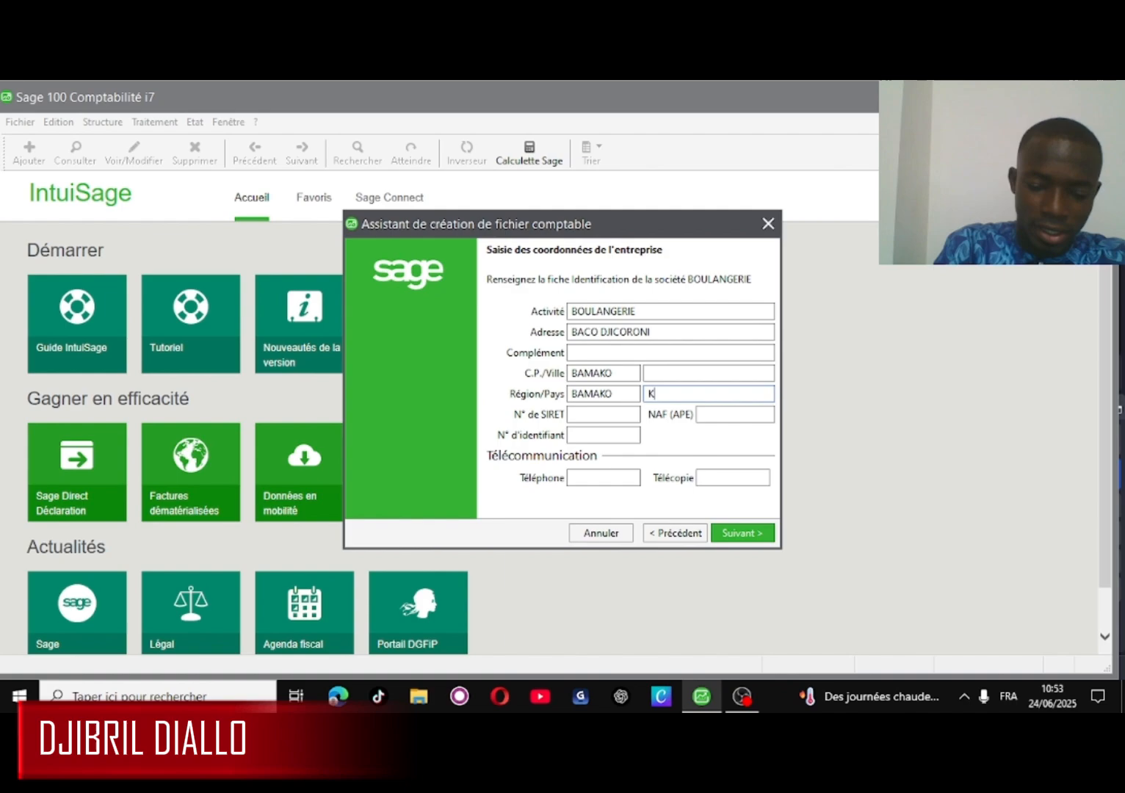
{"action": "type", "text": "M"}
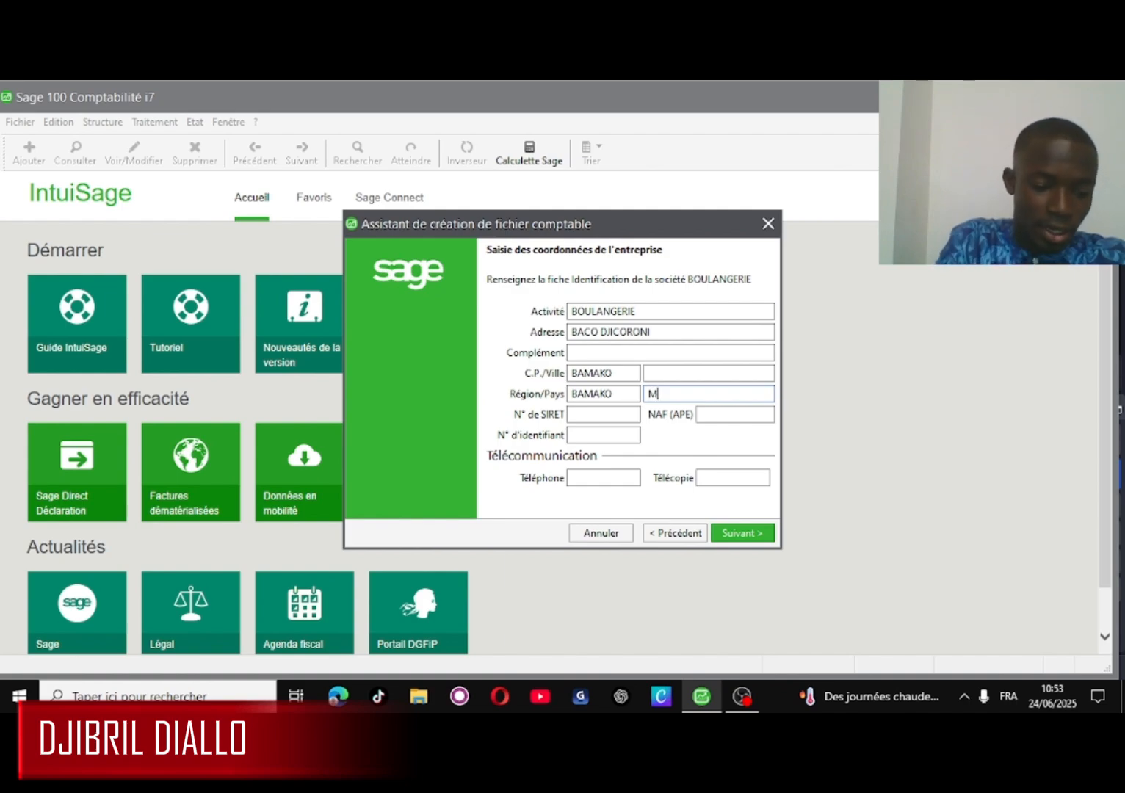
{"action": "type", "text": "ALI"}
{"action": "left_click", "coordinate": [596, 476]}
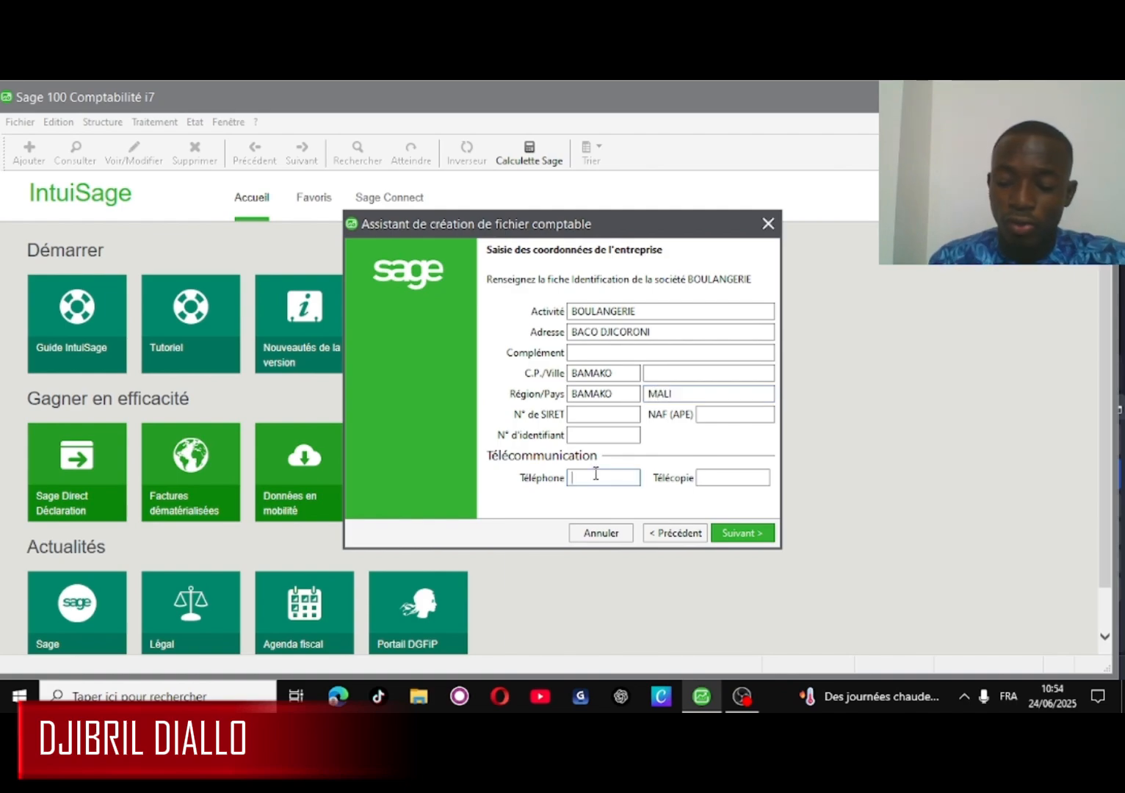
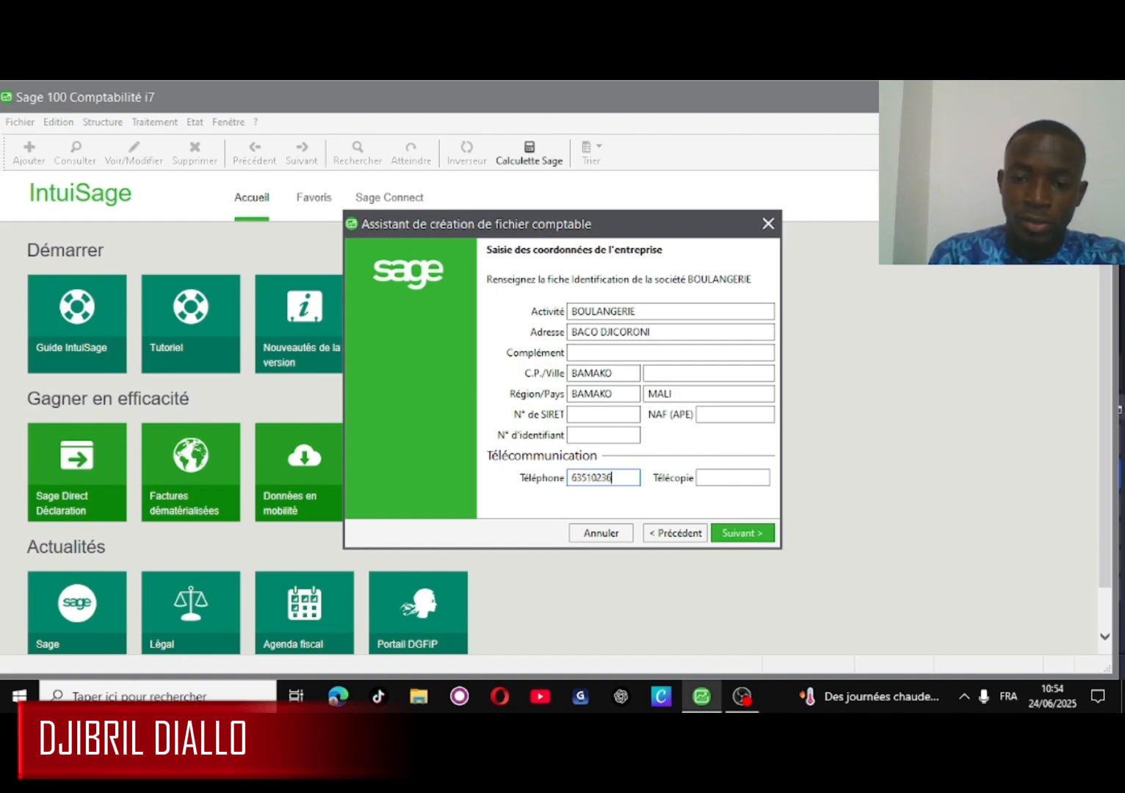
- Keep fiscal year 010125–311225 and choose a fixed general account length
{"action": "left_click", "coordinate": [758, 534]}
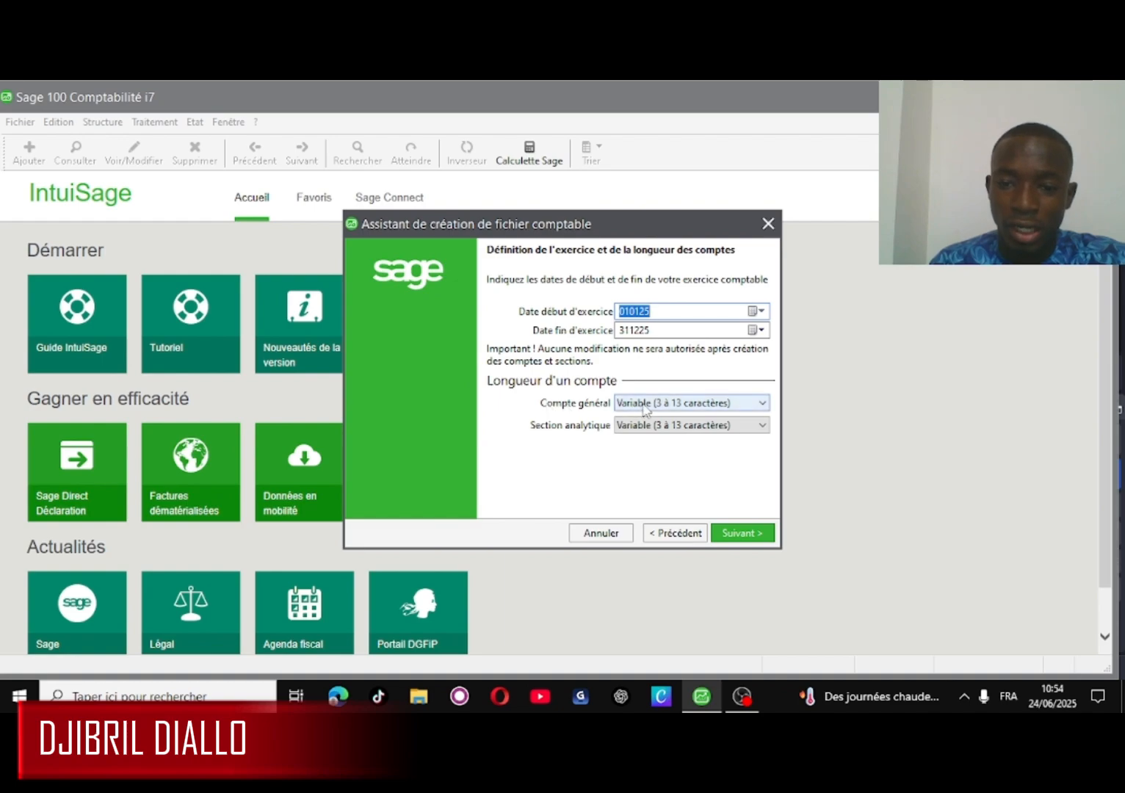
{"action": "left_click", "coordinate": [763, 404]}
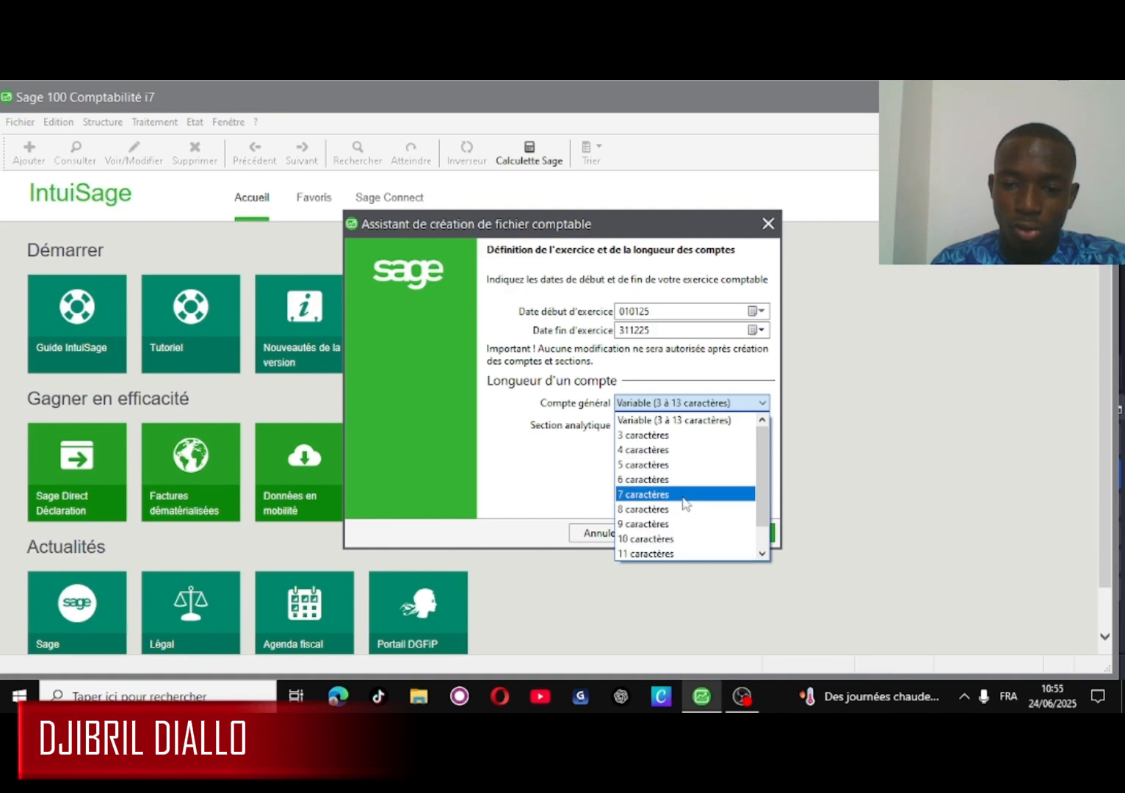
{"action": "left_click", "coordinate": [646, 435]}
{"action": "left_click", "coordinate": [753, 534]}
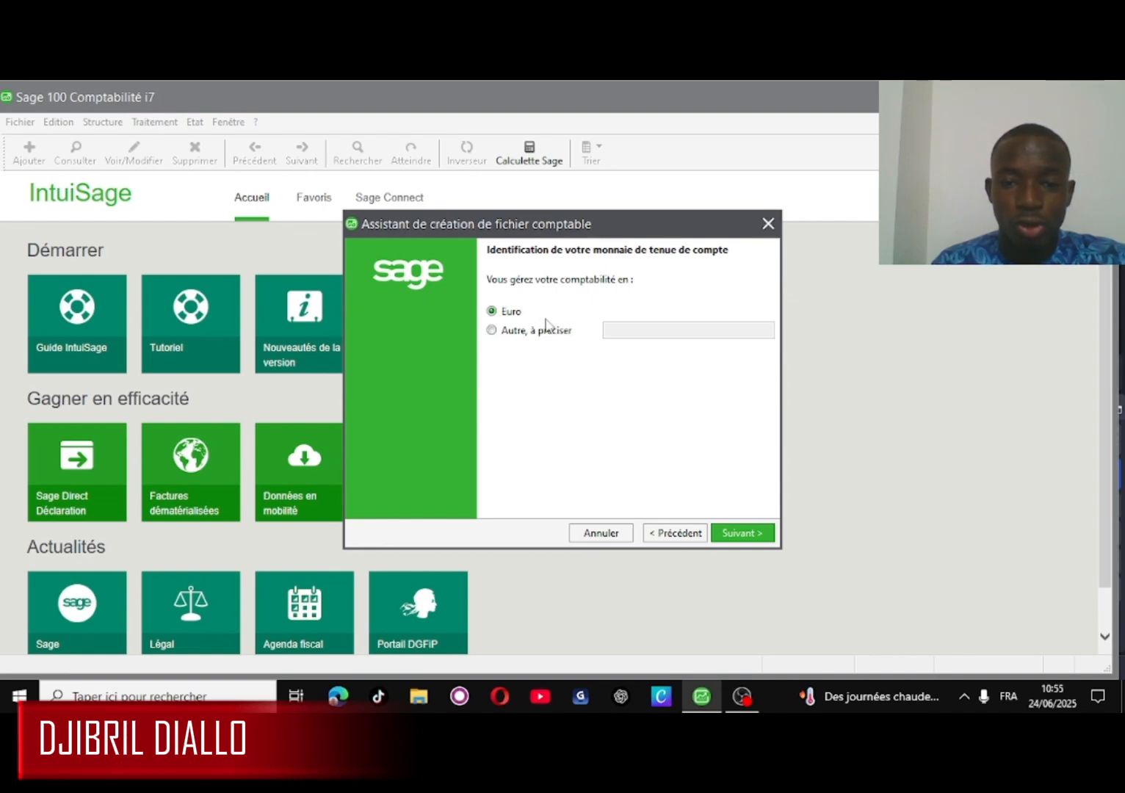
- Choose 'Autre, à préciser' as bookkeeping currency and name it FCFA
{"action": "left_click", "coordinate": [492, 332]}
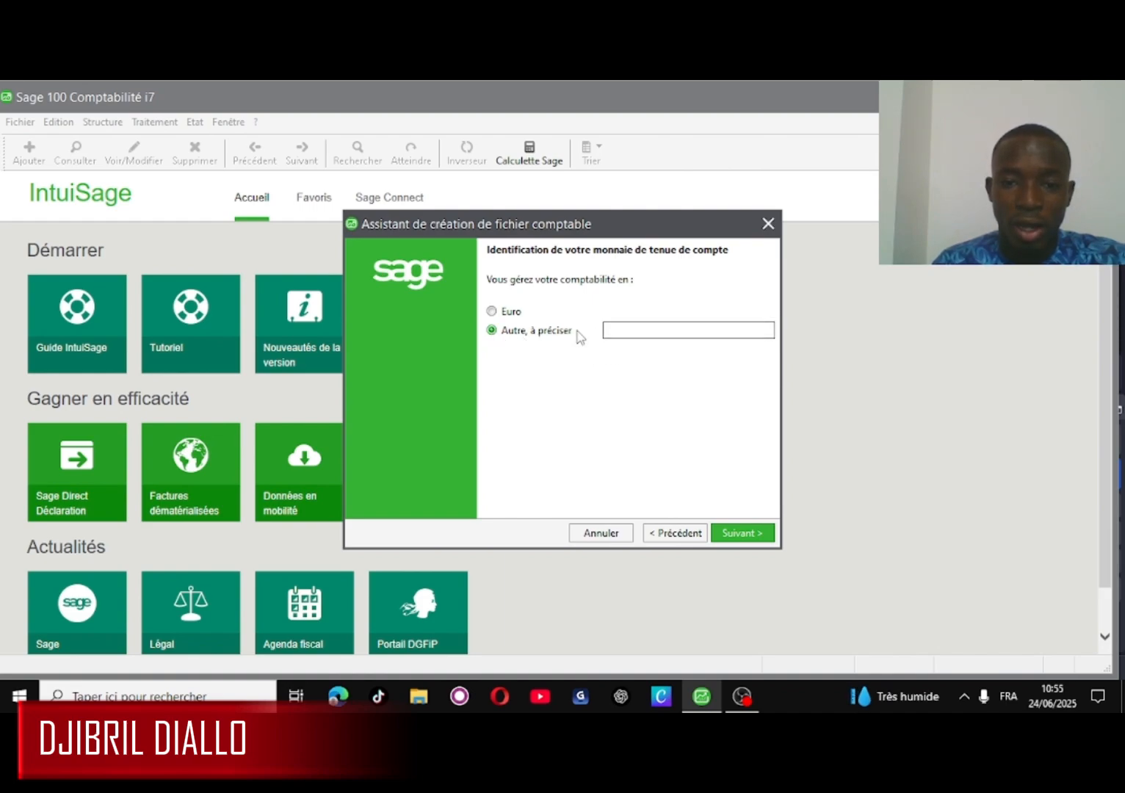
{"action": "left_click", "coordinate": [625, 331]}
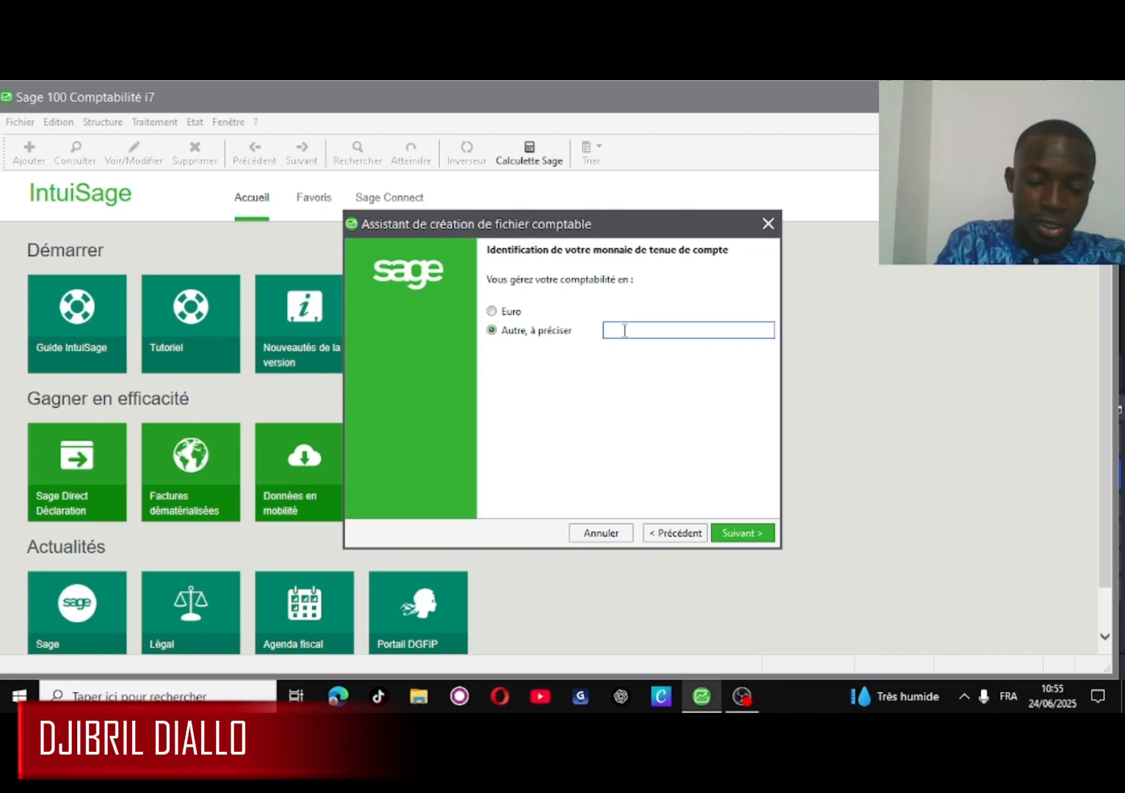
{"action": "type", "text": "FC"}
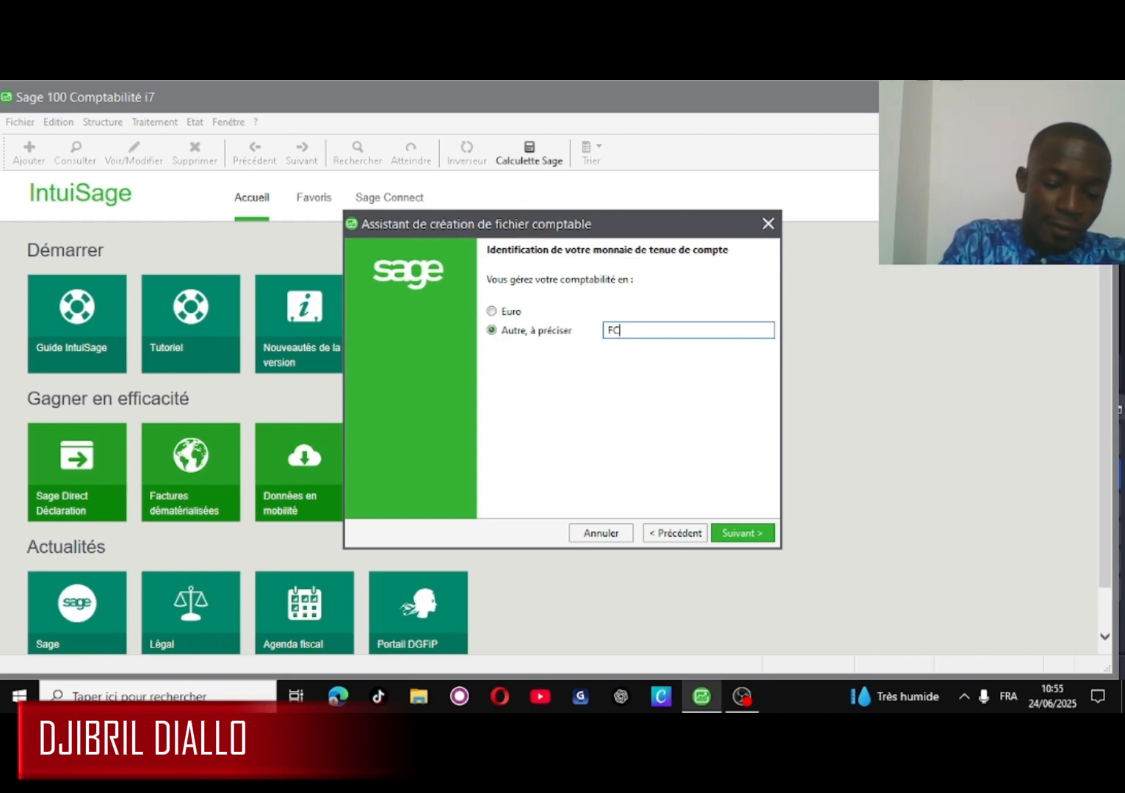
{"action": "type", "text": "FA"}
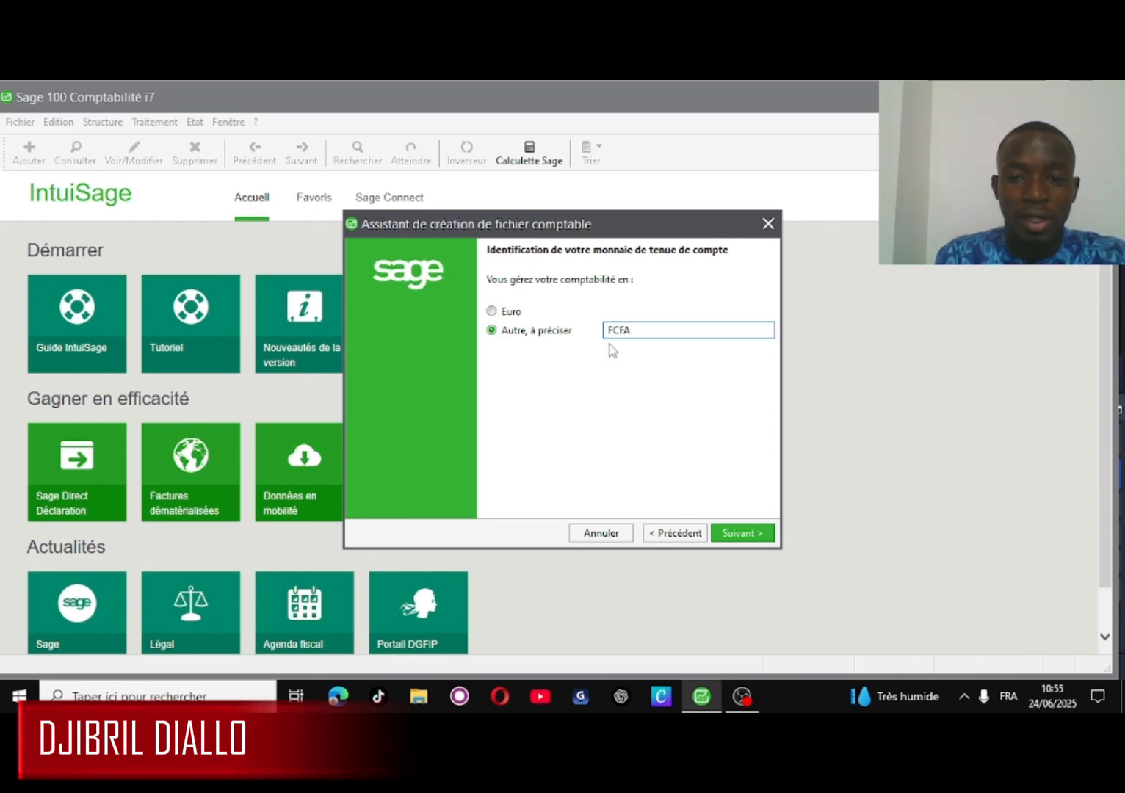
{"action": "left_click", "coordinate": [757, 536]}
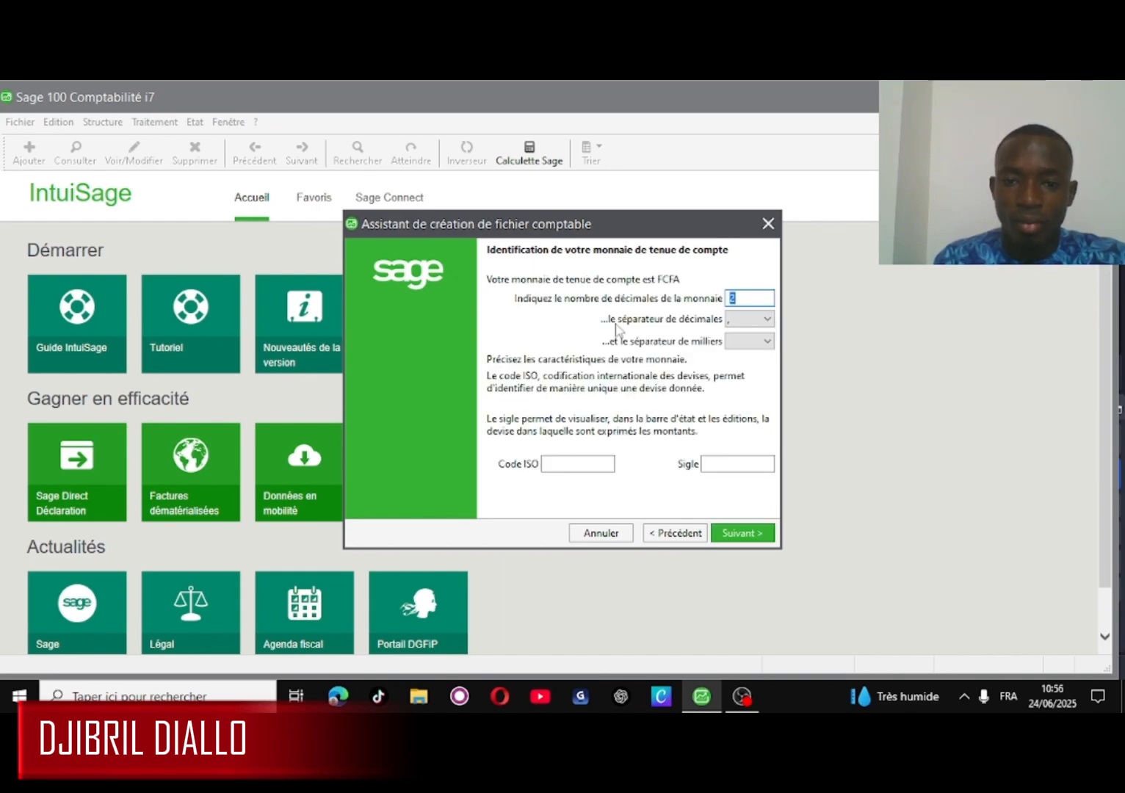
- Give FCFA 0 decimals, a period thousands separator, ISO code XOF and symbol FCFA
{"action": "left_click", "coordinate": [739, 298]}
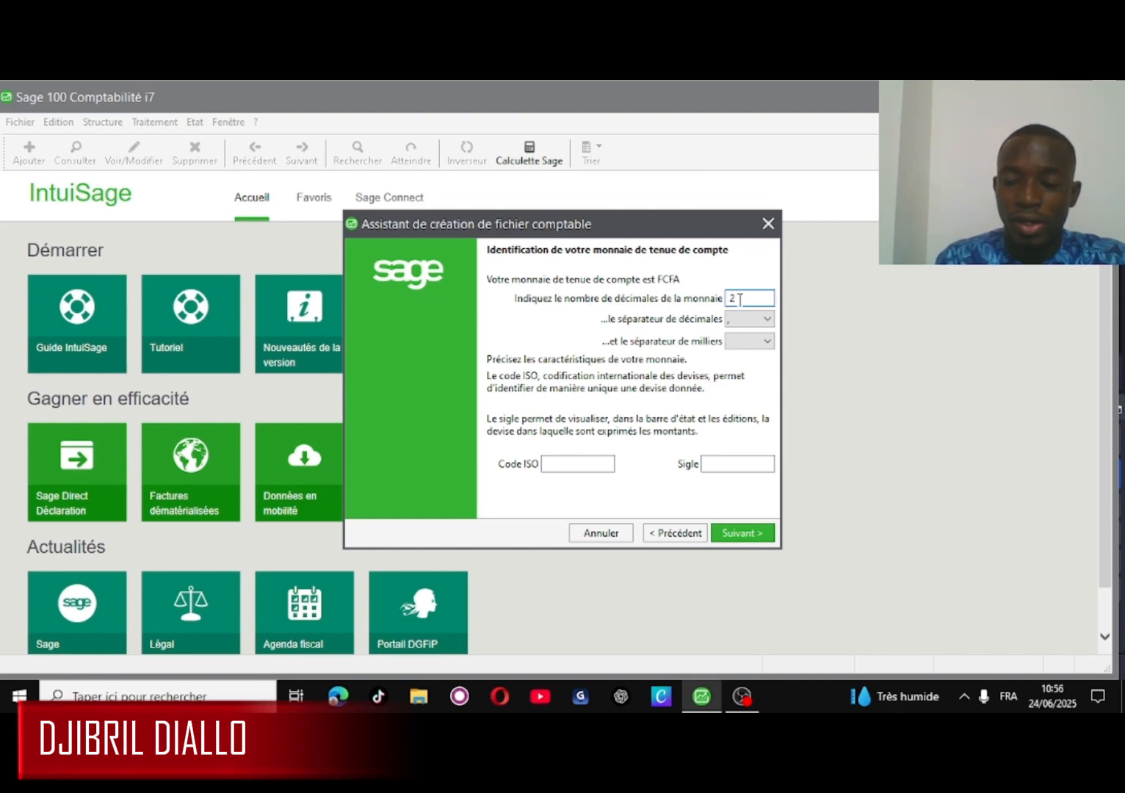
{"action": "key", "text": "BackSpace"}
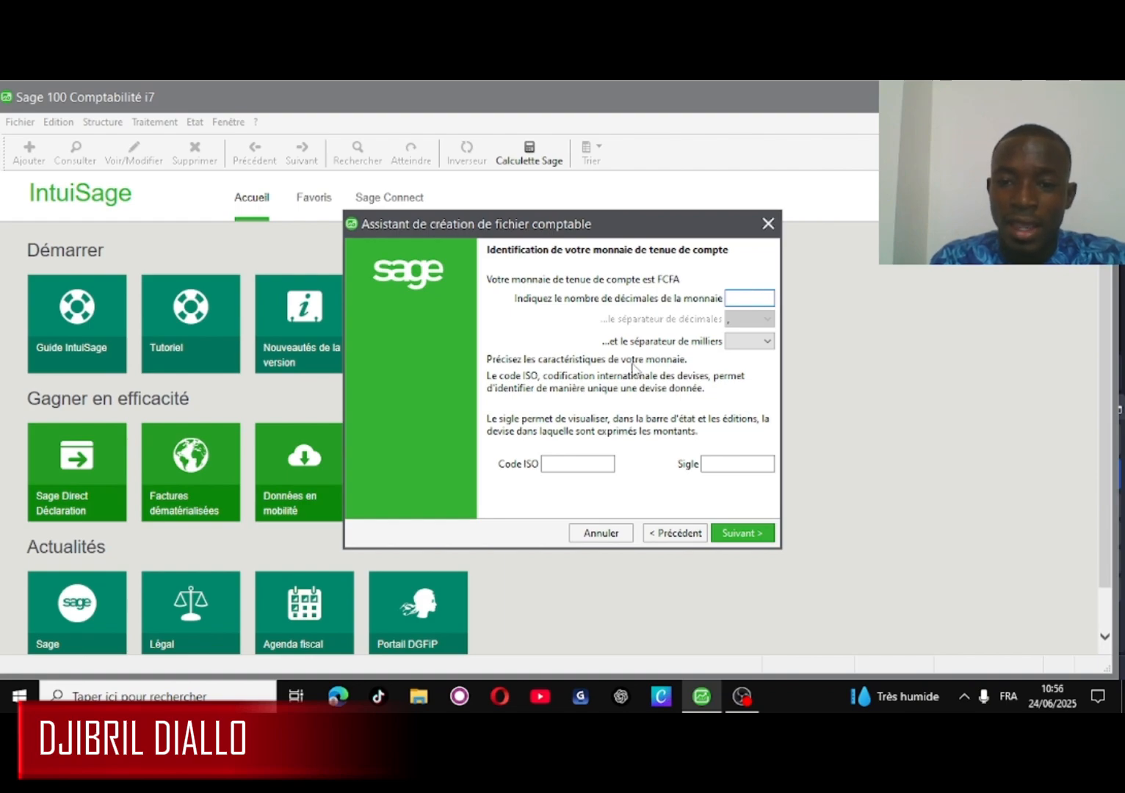
{"action": "type", "text": "0"}
{"action": "left_click", "coordinate": [766, 342]}
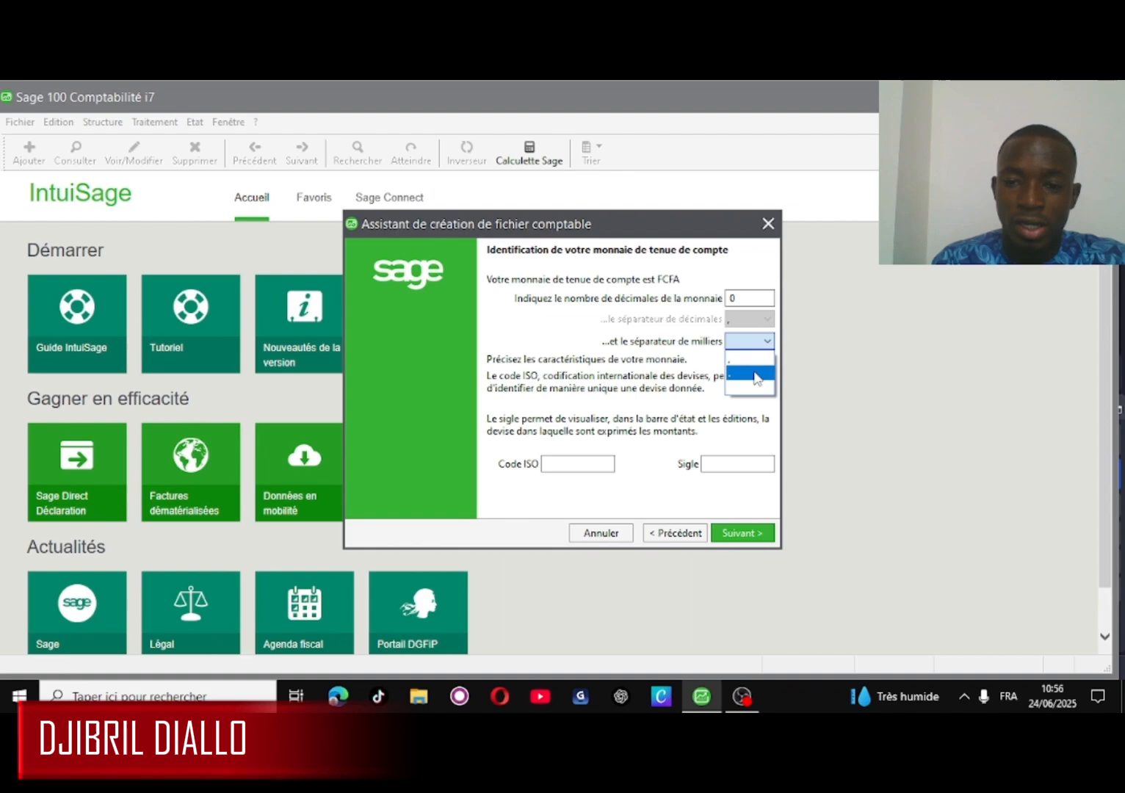
{"action": "left_click", "coordinate": [754, 376]}
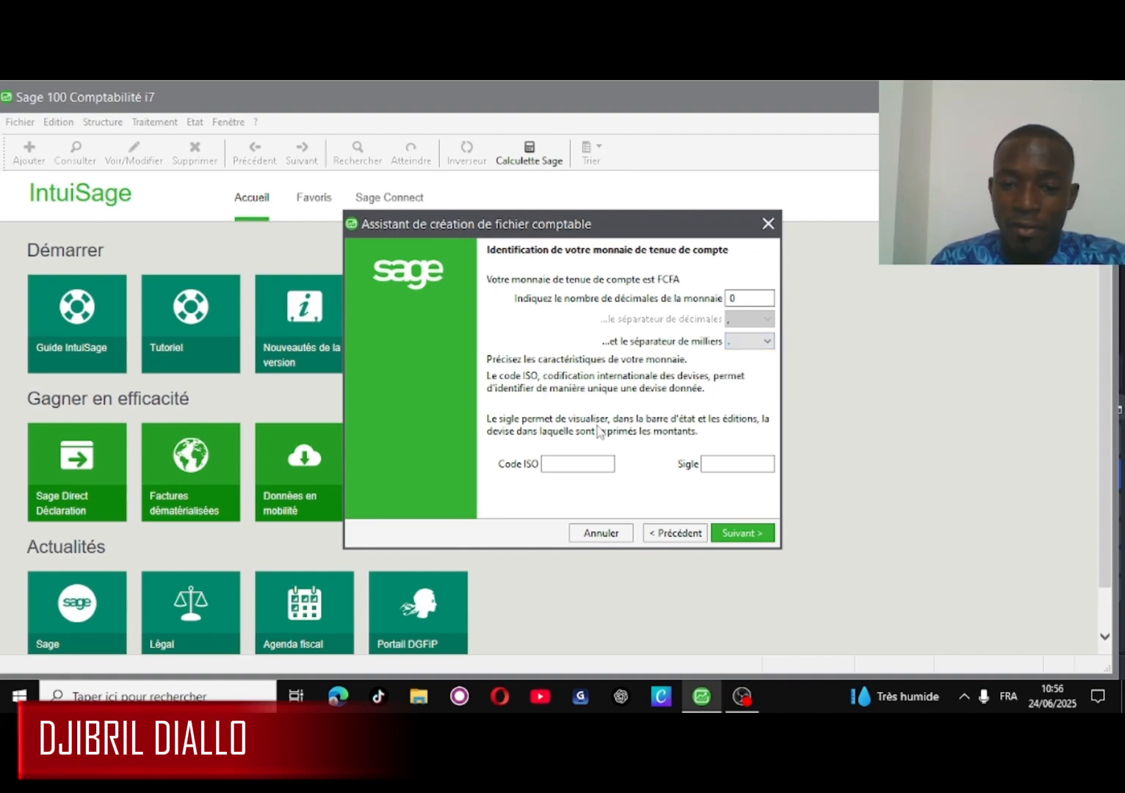
{"action": "left_click", "coordinate": [557, 461]}
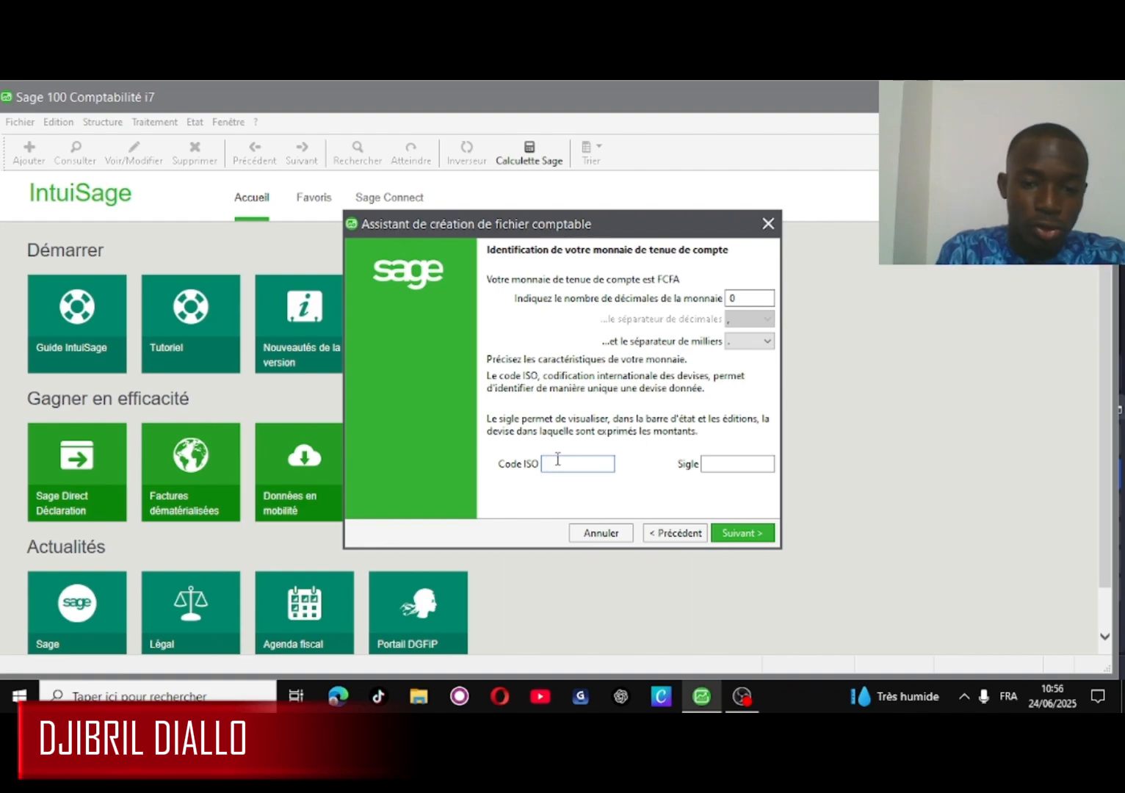
{"action": "type", "text": "XO"}
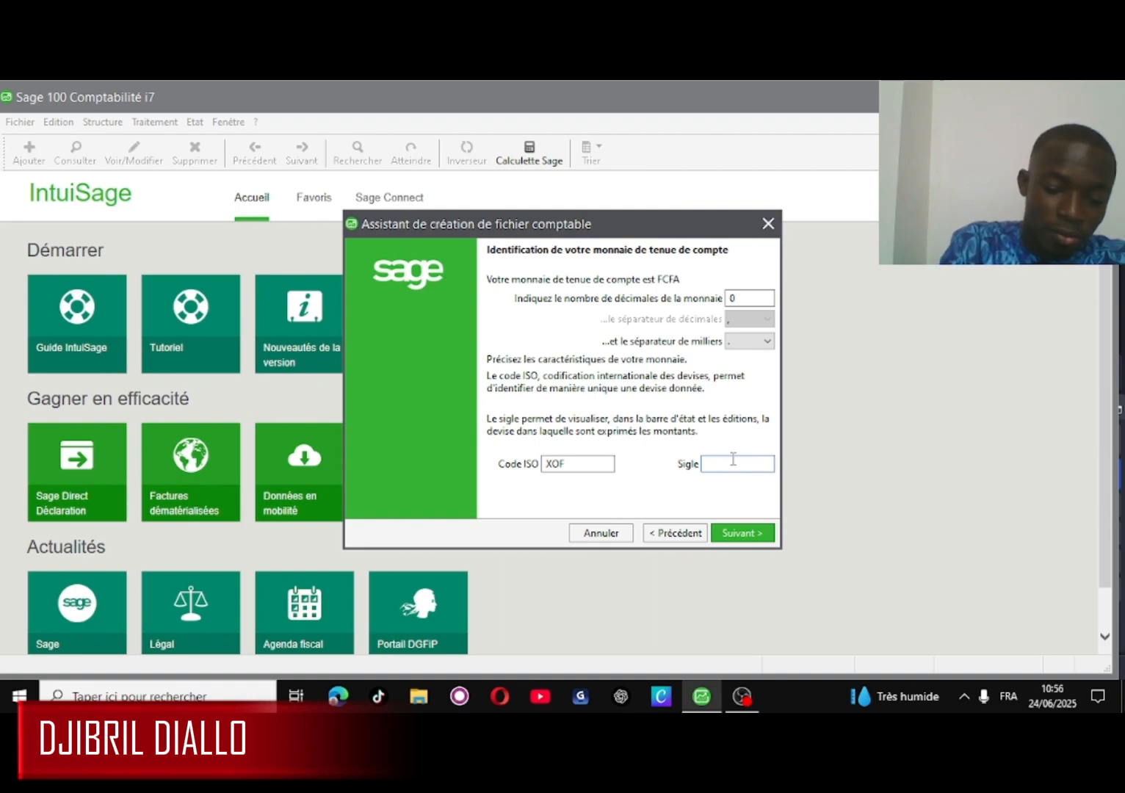
{"action": "type", "text": "F"}
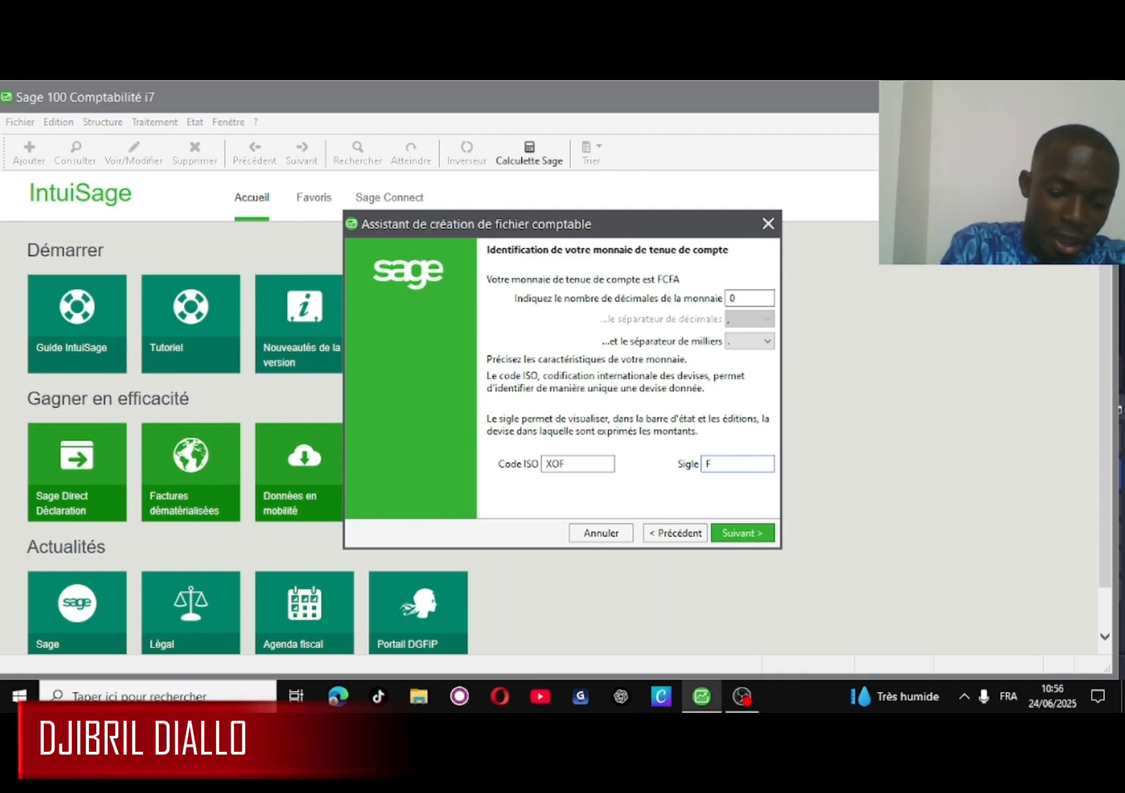
{"action": "type", "text": "CF"}
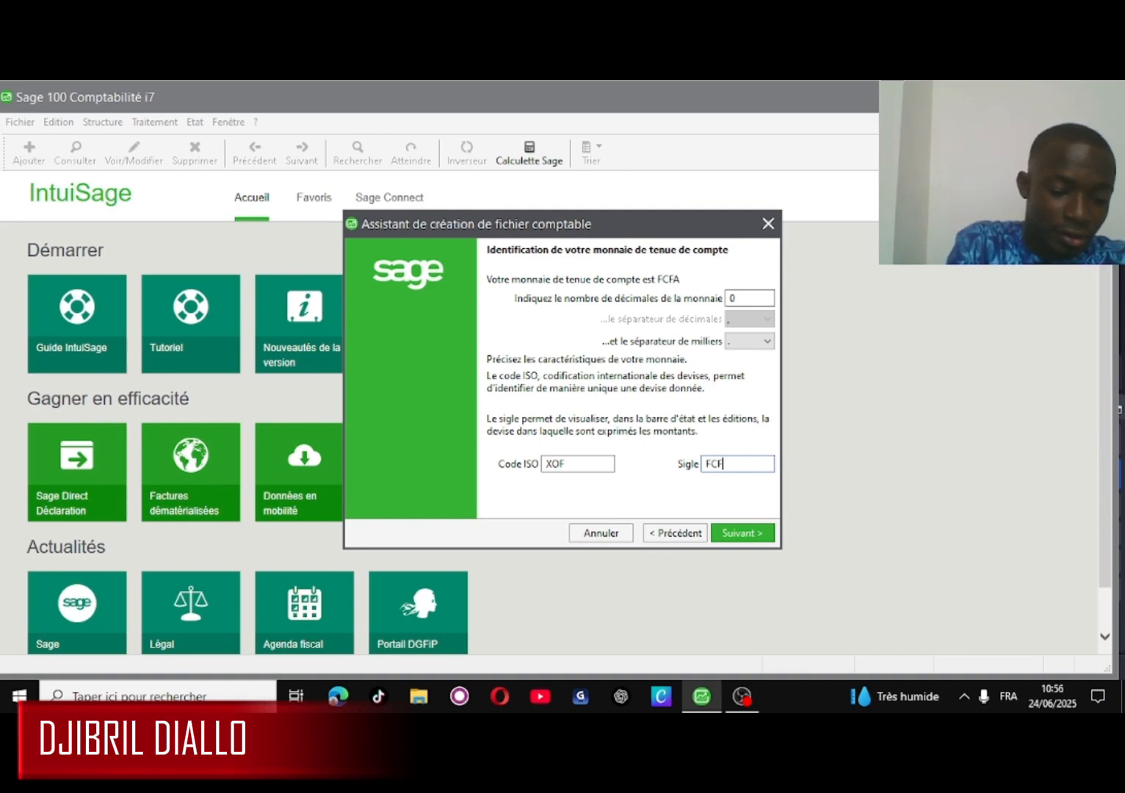
{"action": "type", "text": "A"}
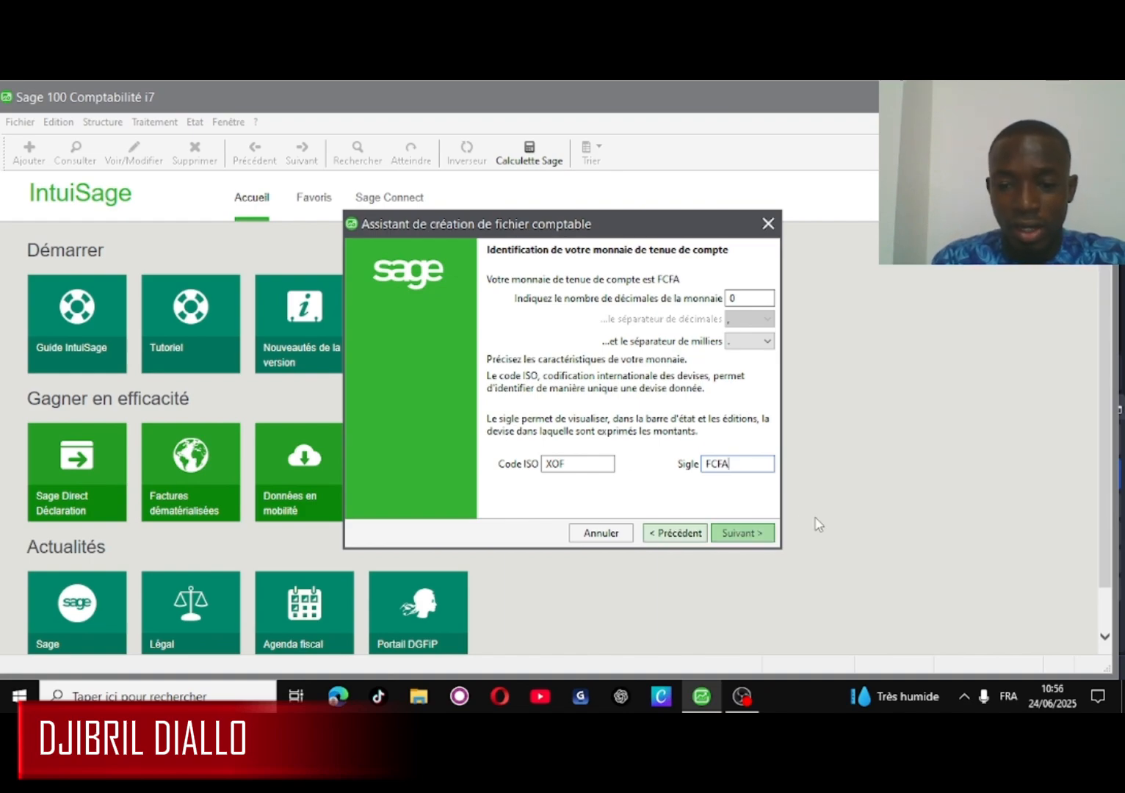
{"action": "left_click", "coordinate": [739, 537]}
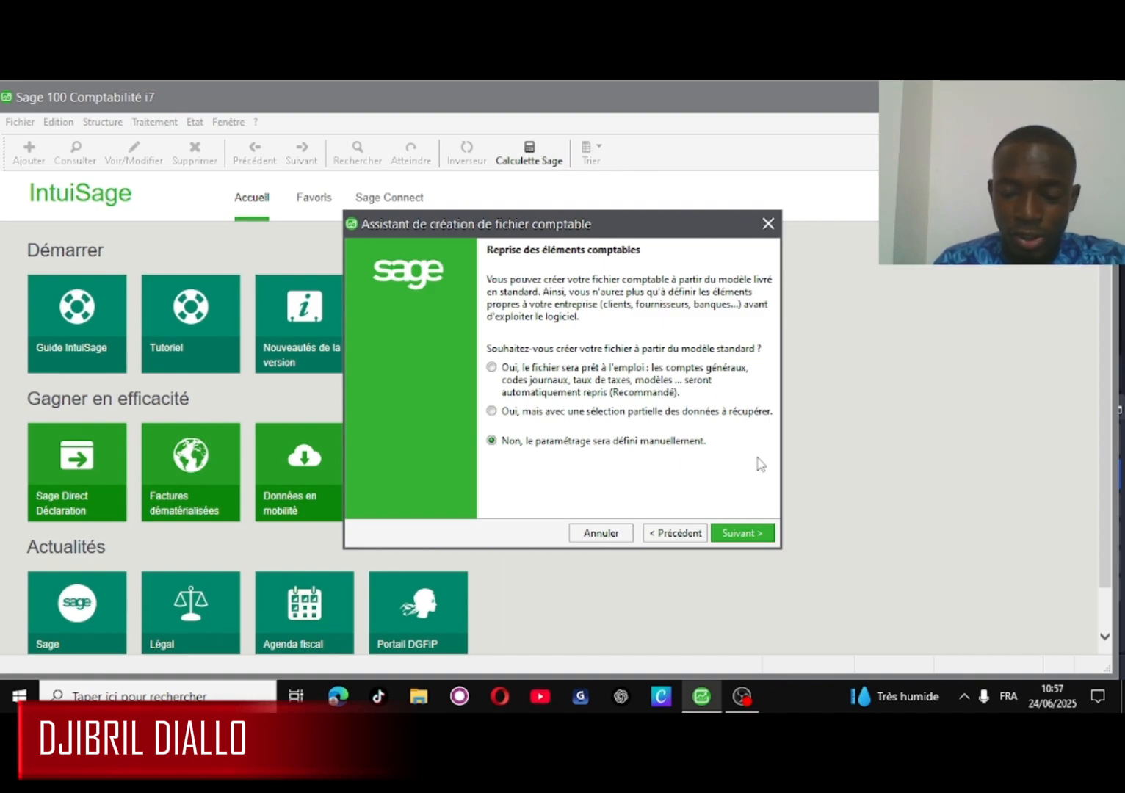
- Save the new accounting file as BOULANGERIE SARL.mae in the Bureau (Desktop) folder
{"action": "left_click", "coordinate": [729, 537]}
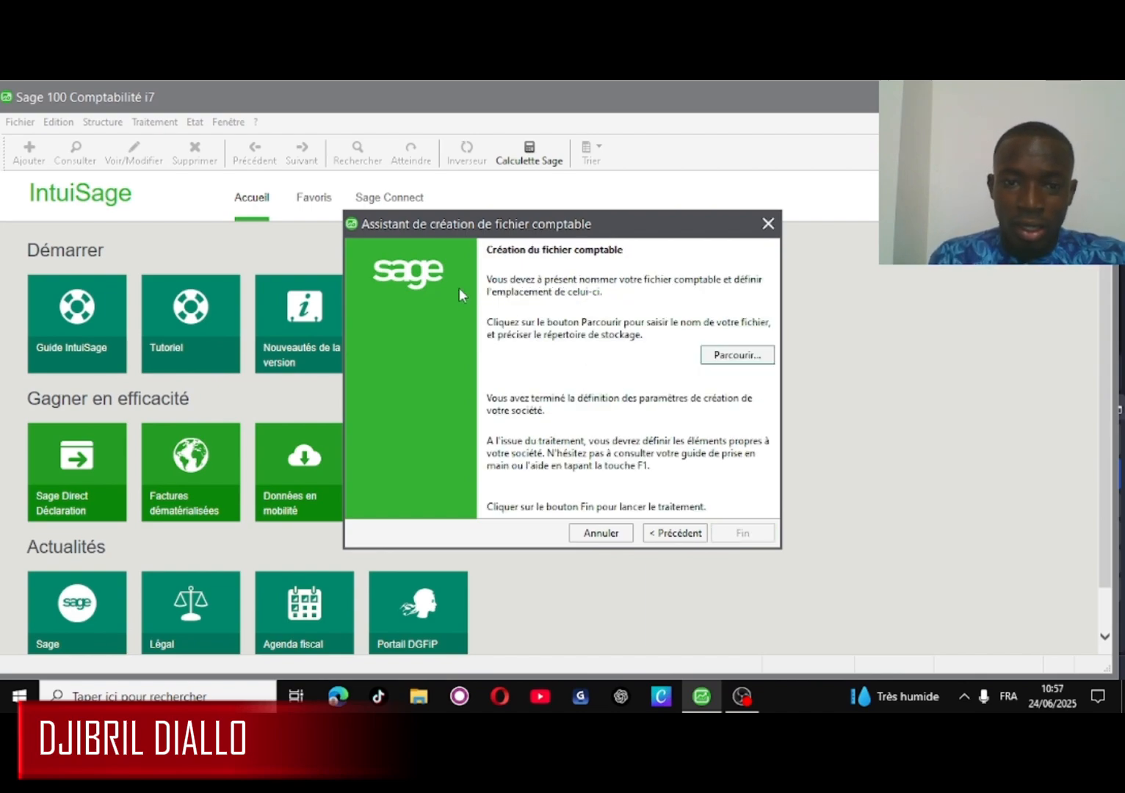
{"action": "left_click", "coordinate": [738, 355]}
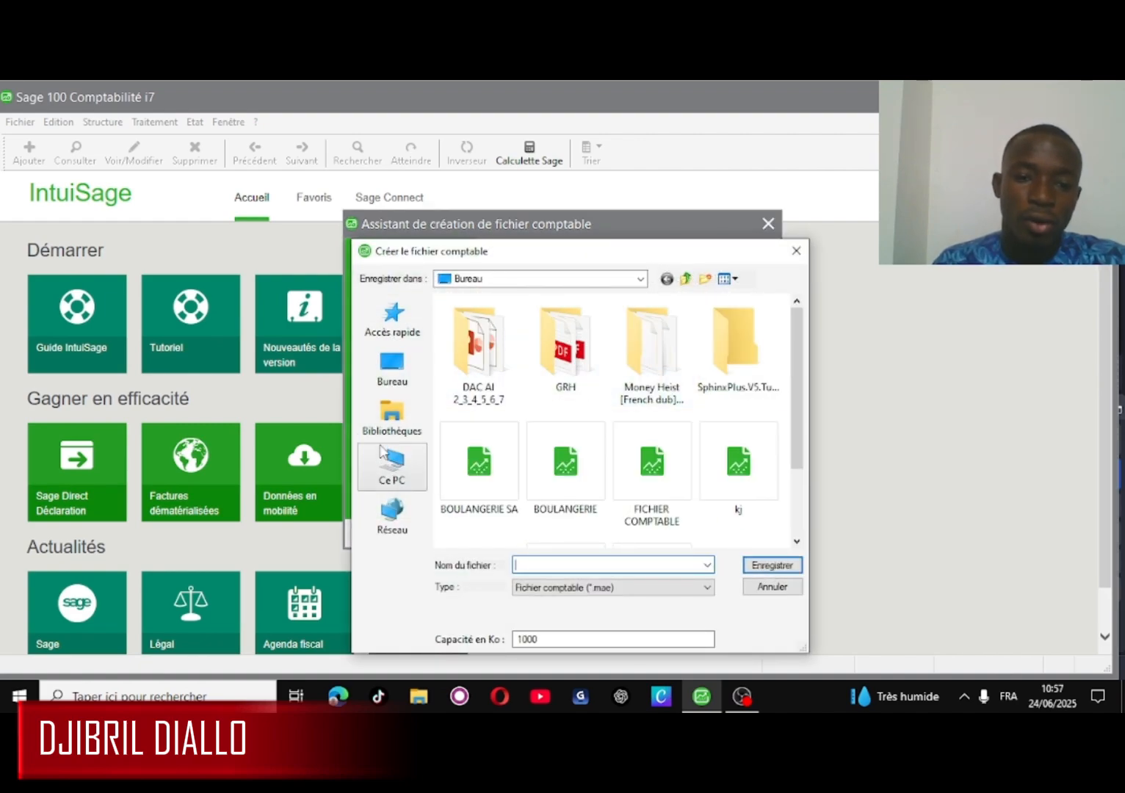
{"action": "left_click", "coordinate": [390, 384]}
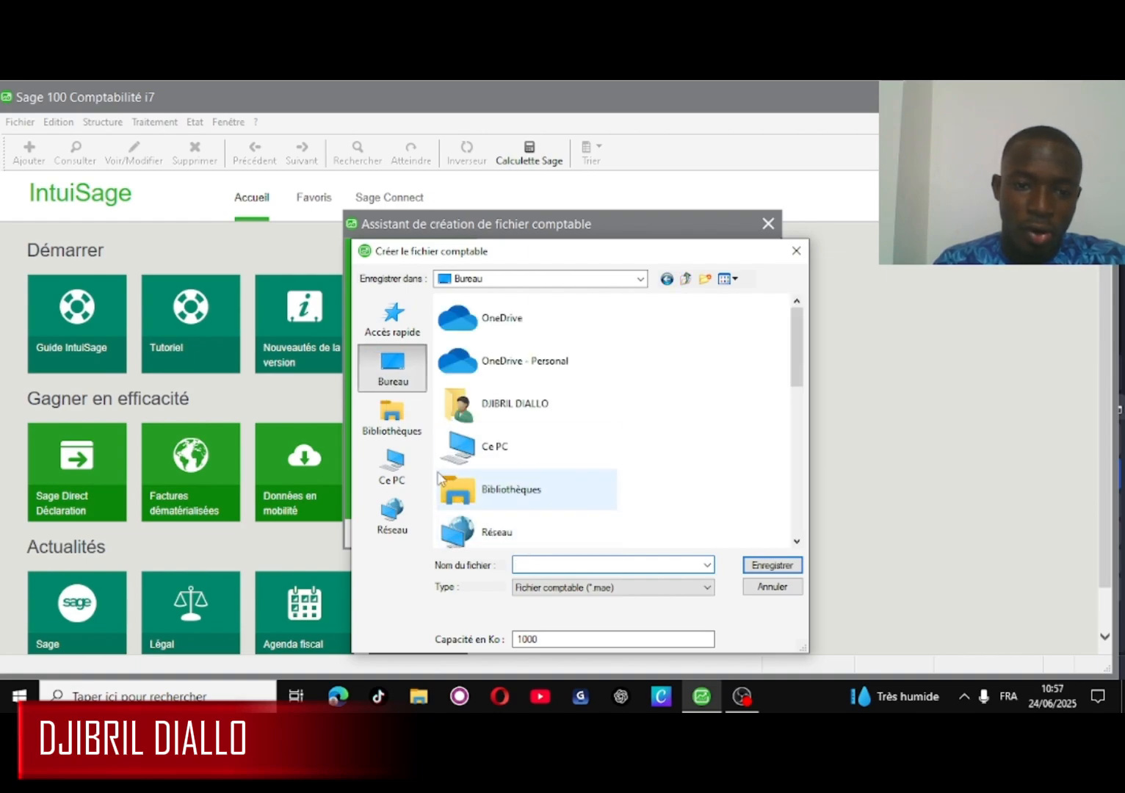
{"action": "left_click", "coordinate": [548, 563]}
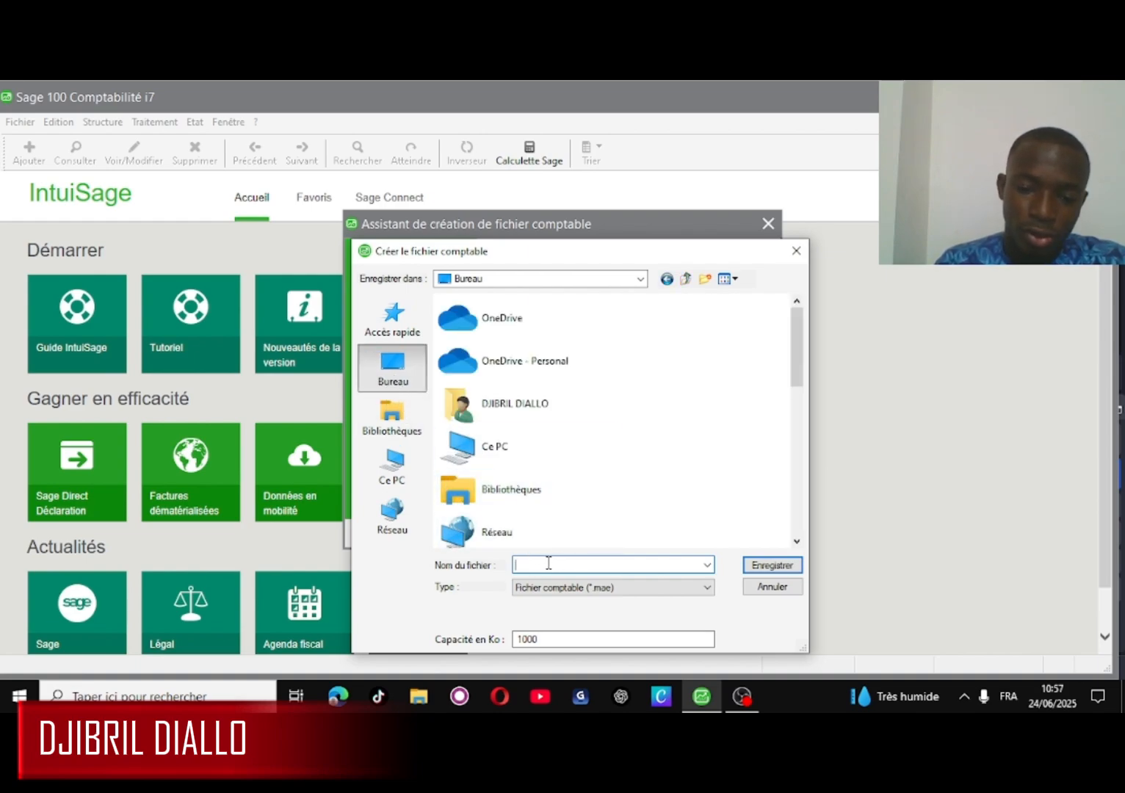
{"action": "type", "text": "BOULA"}
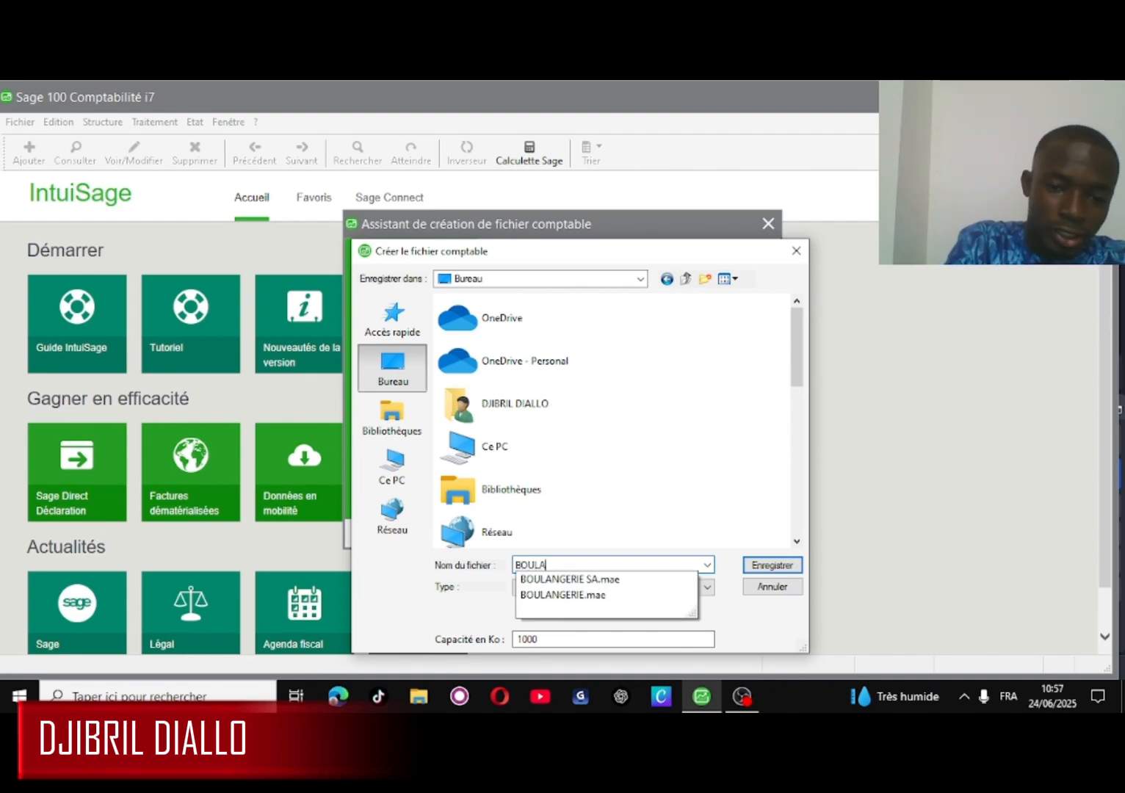
{"action": "type", "text": "N"}
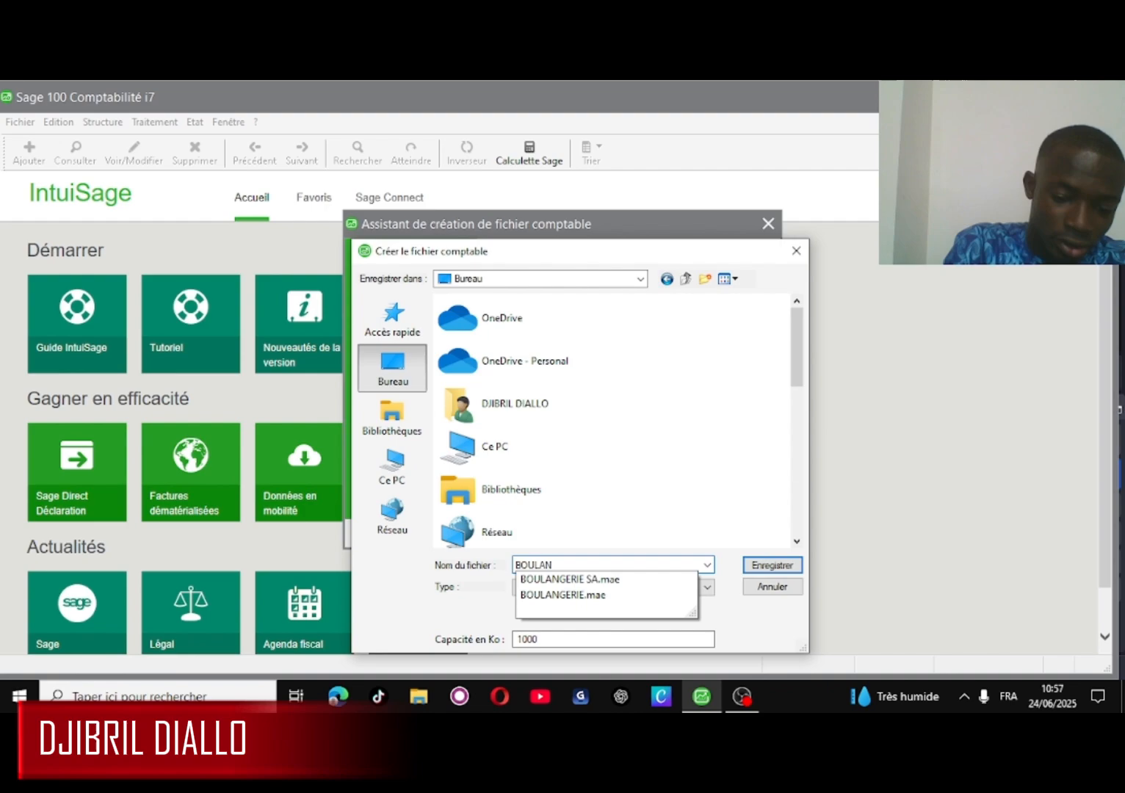
{"action": "type", "text": "GERI"}
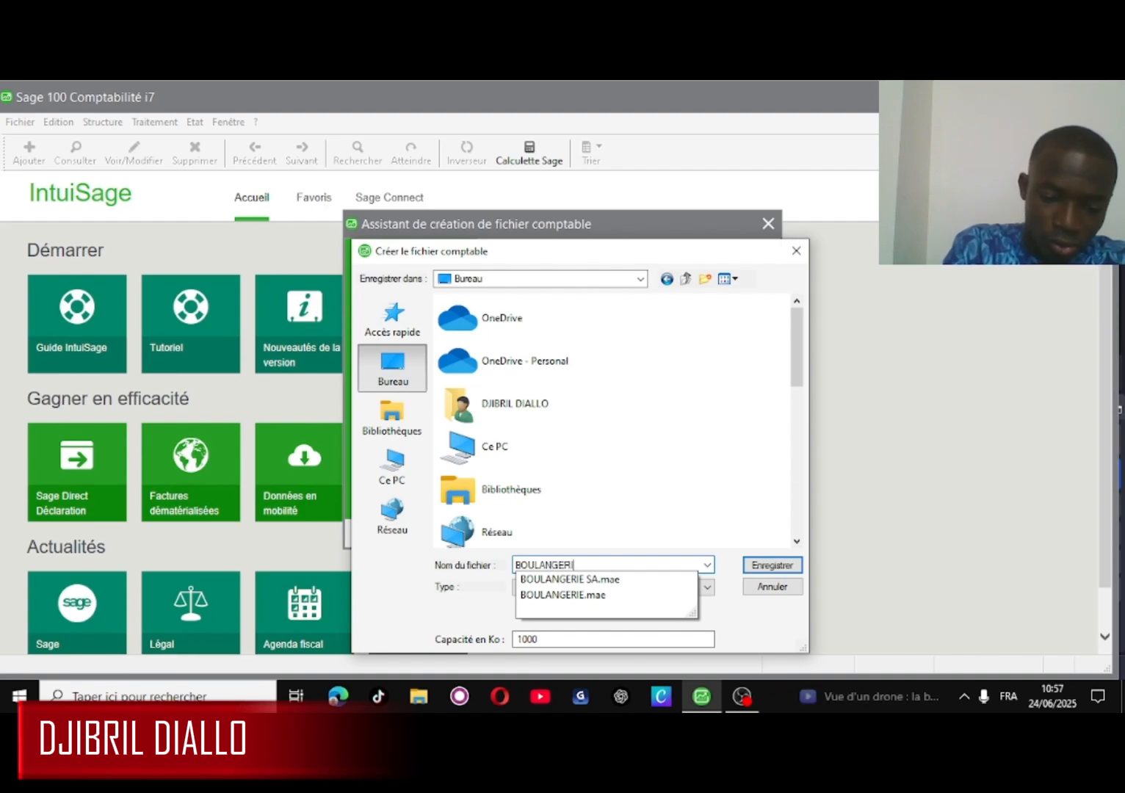
{"action": "type", "text": "E"}
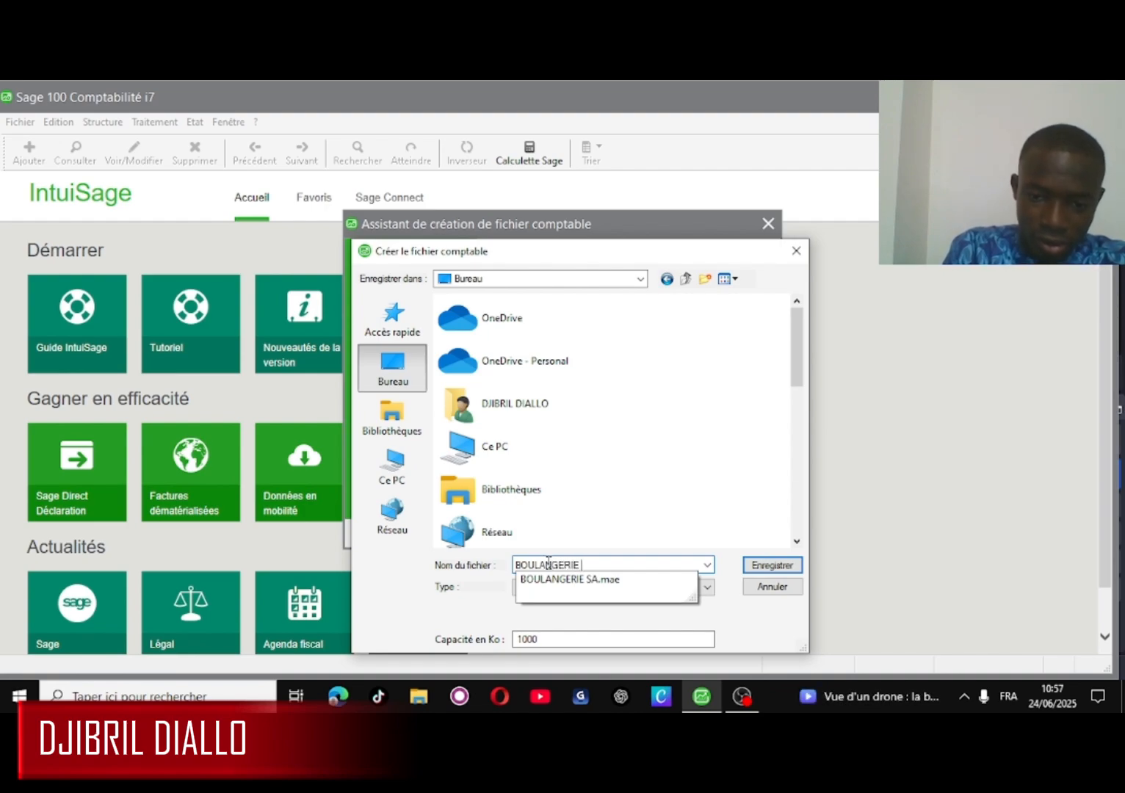
{"action": "type", "text": " SA"}
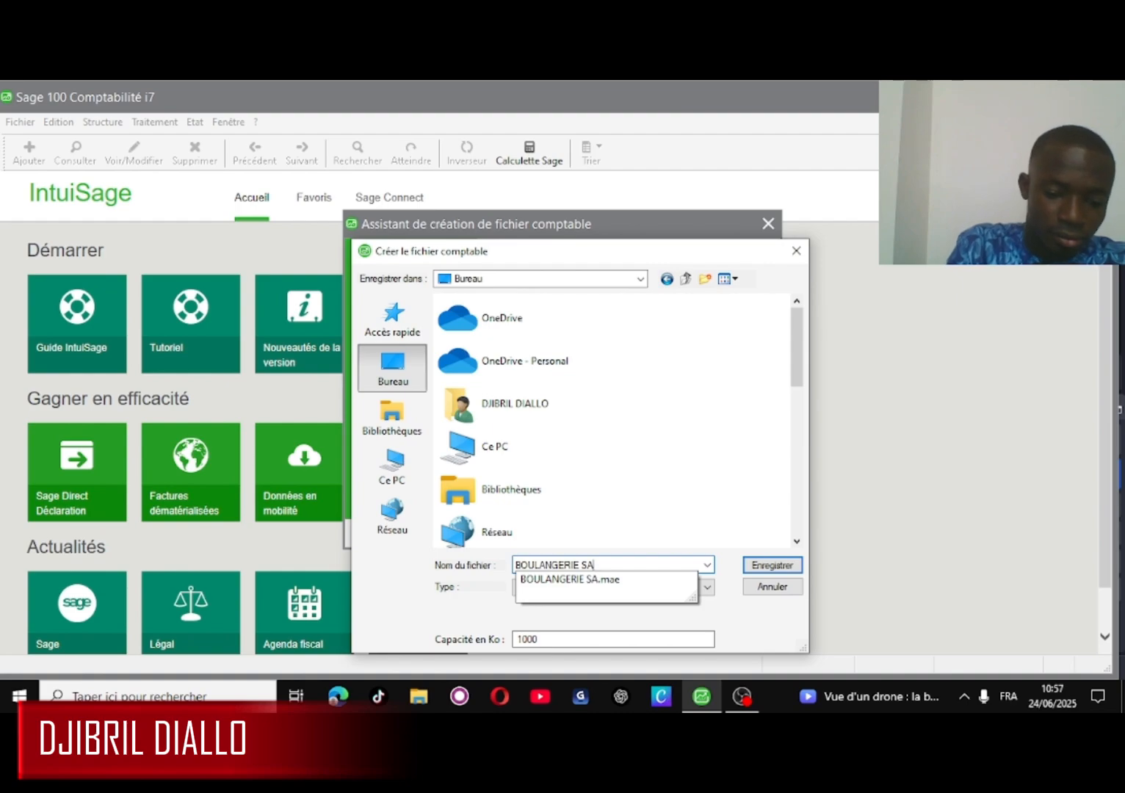
{"action": "type", "text": "RL"}
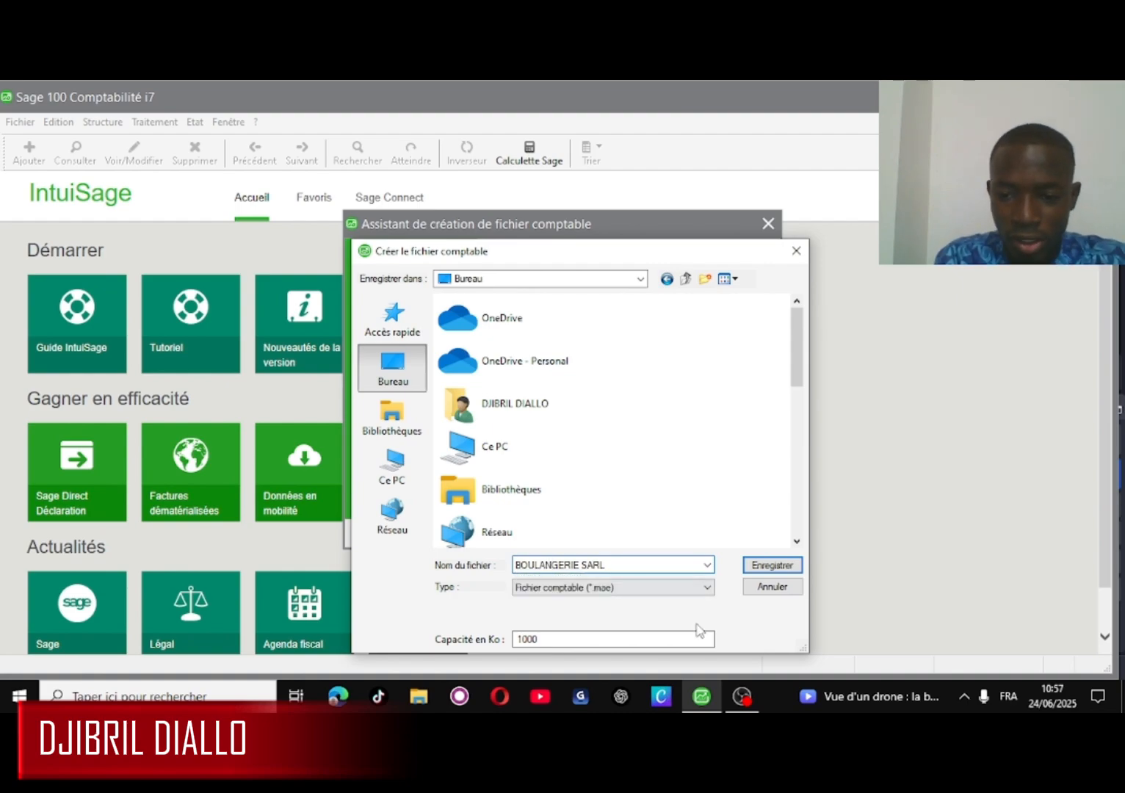
{"action": "left_click", "coordinate": [772, 566]}
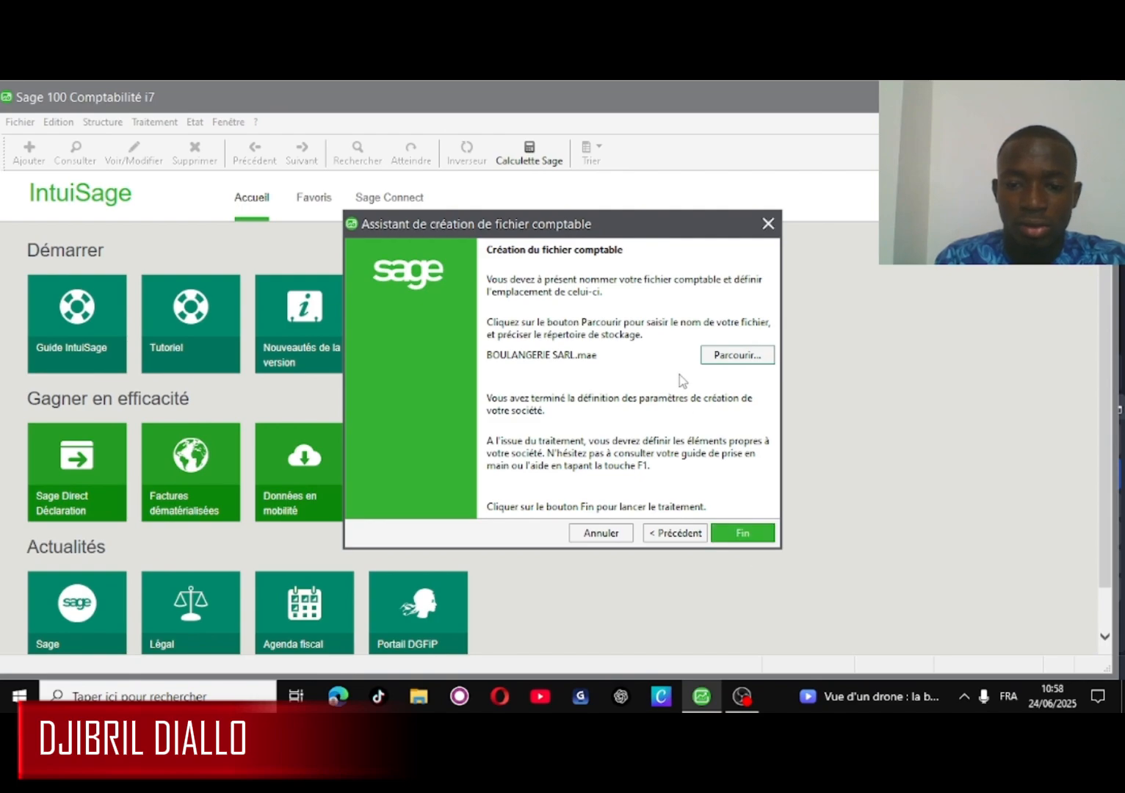
- Finish the wizard to create the BOULANGERIE SARL file for Exercice 2025
{"action": "left_click", "coordinate": [742, 533]}
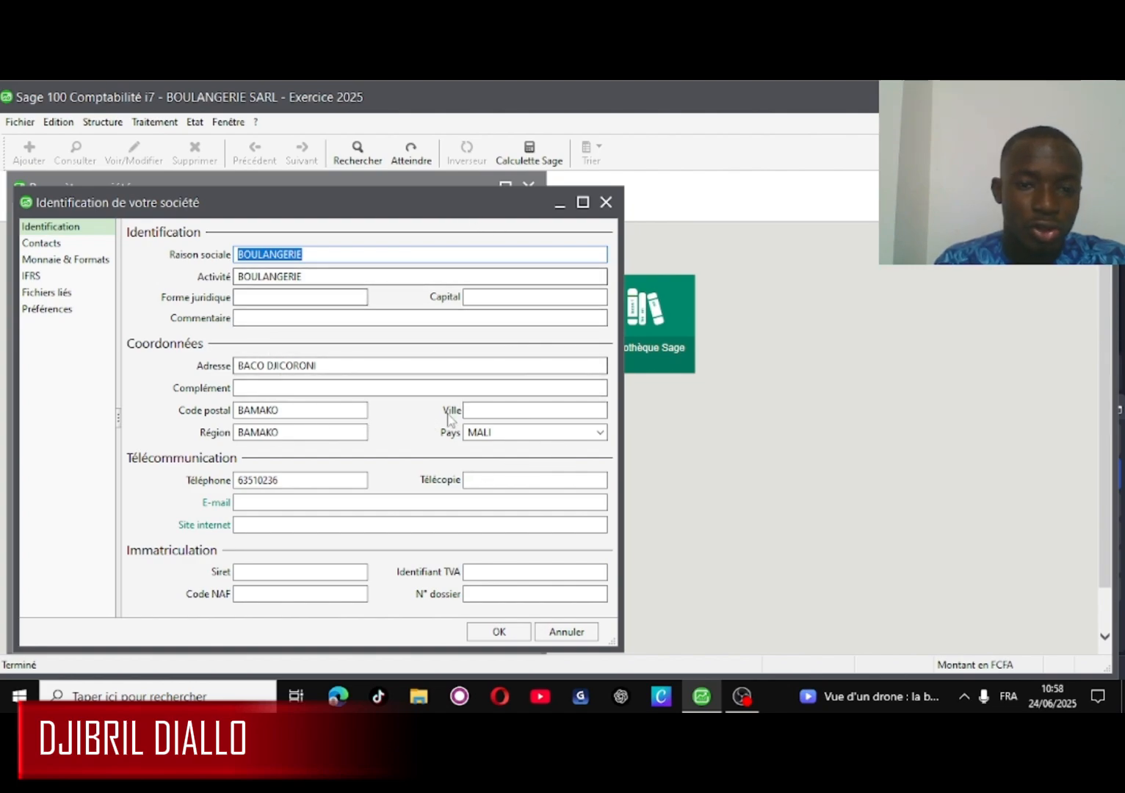
- Enter share capital 15000000 and the company e-mail, then close the identification details
{"action": "left_click", "coordinate": [486, 297]}
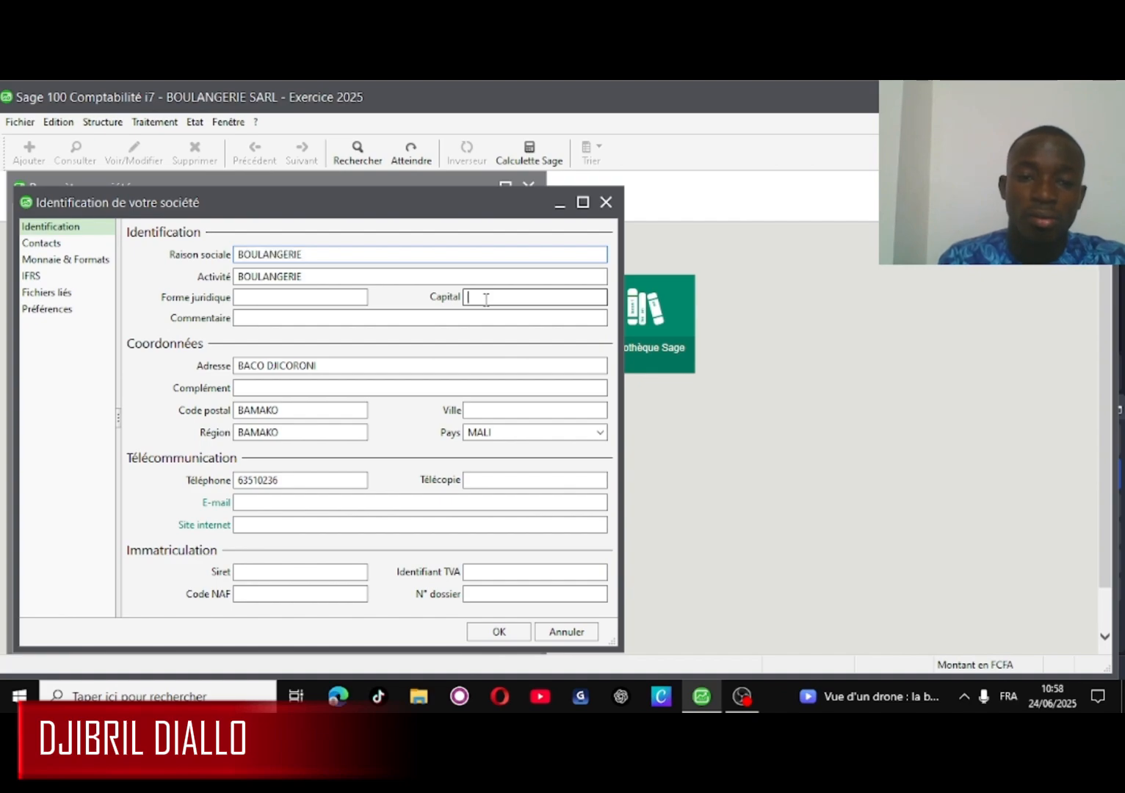
{"action": "type", "text": "1"}
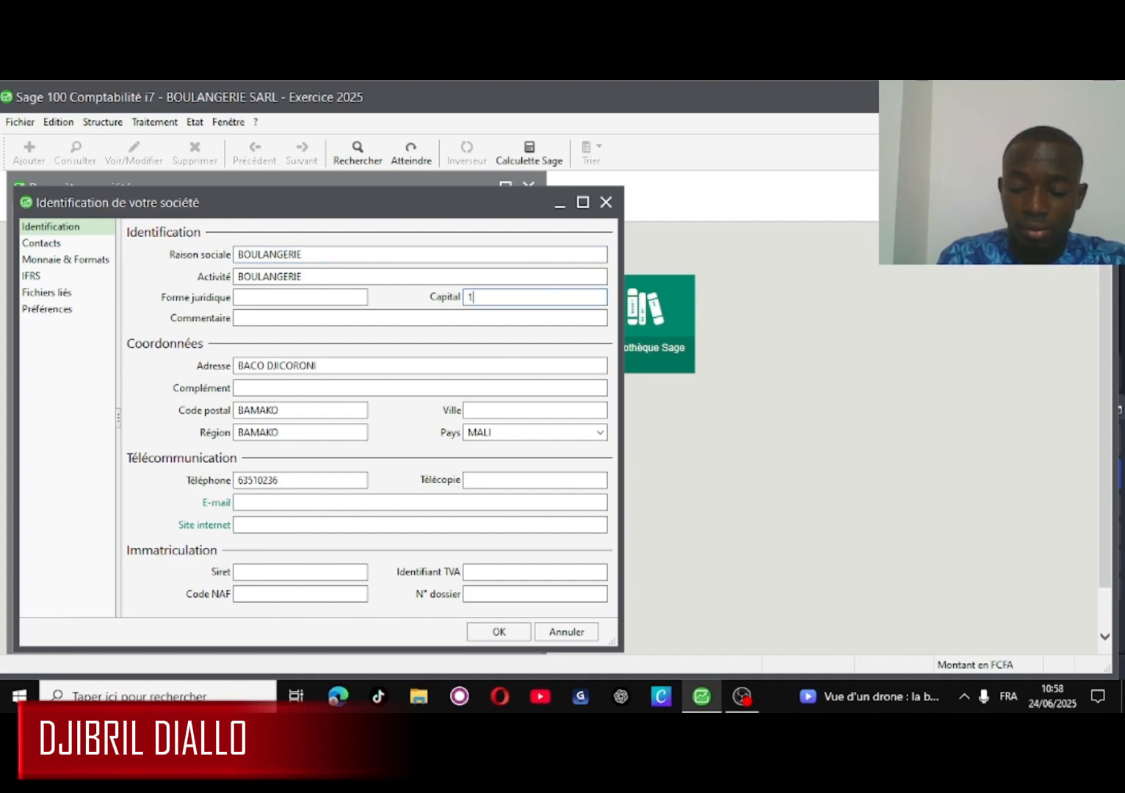
{"action": "type", "text": "5"}
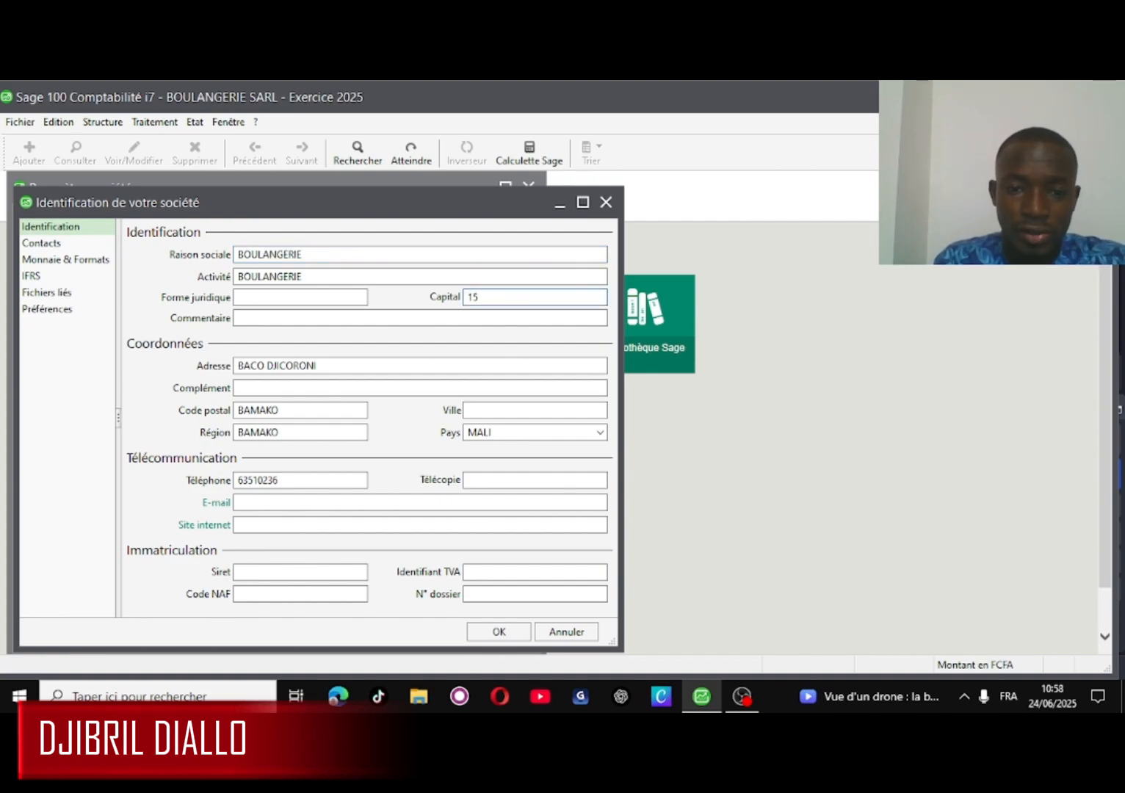
{"action": "type", "text": "0"}
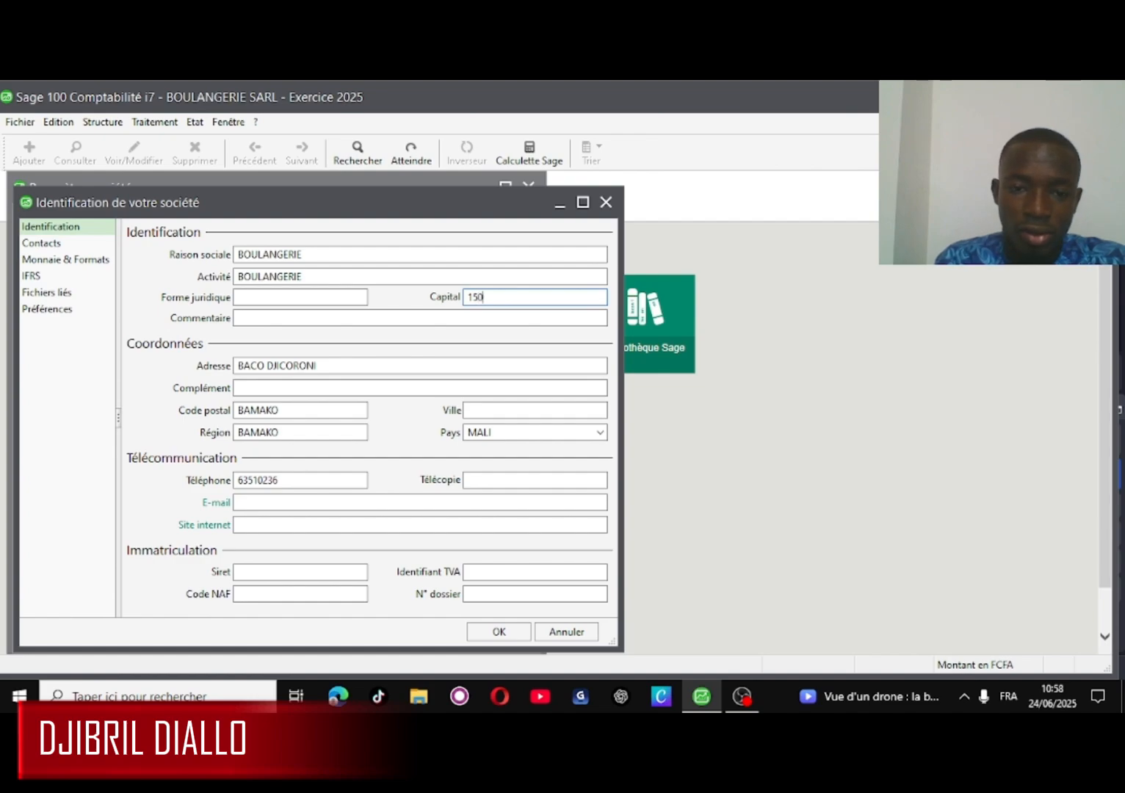
{"action": "type", "text": "00000"}
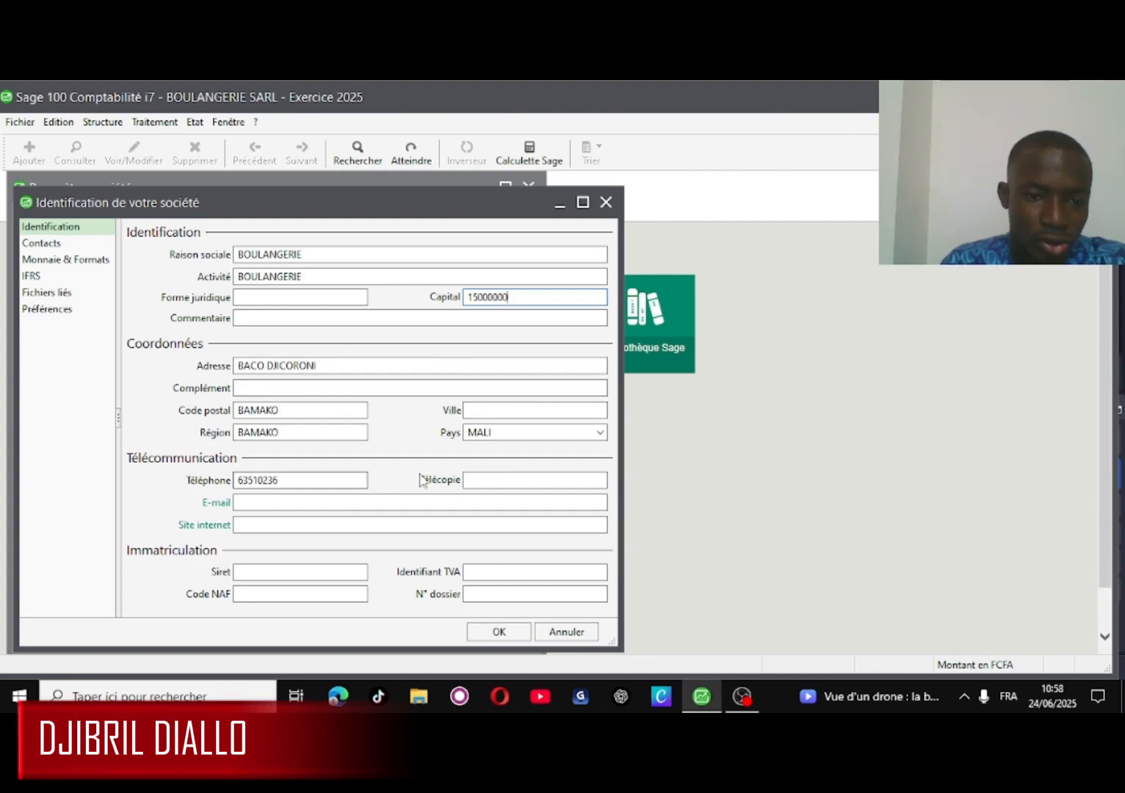
{"action": "left_click", "coordinate": [251, 504]}
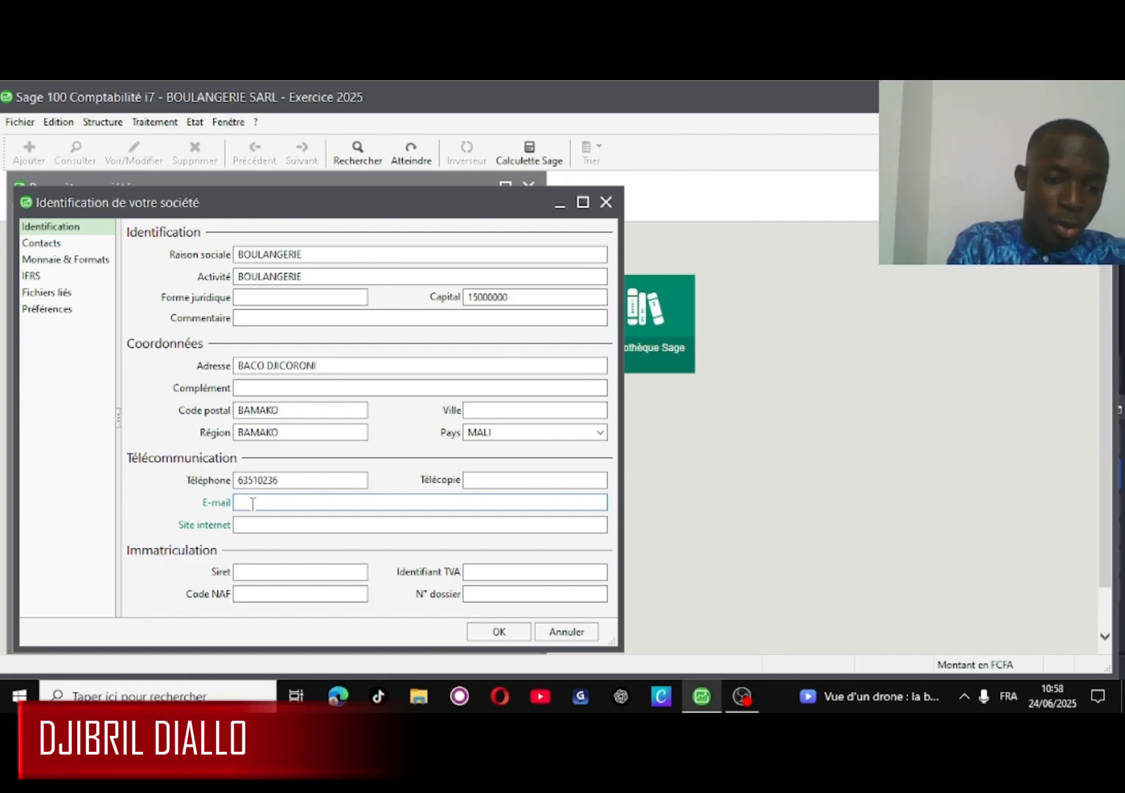
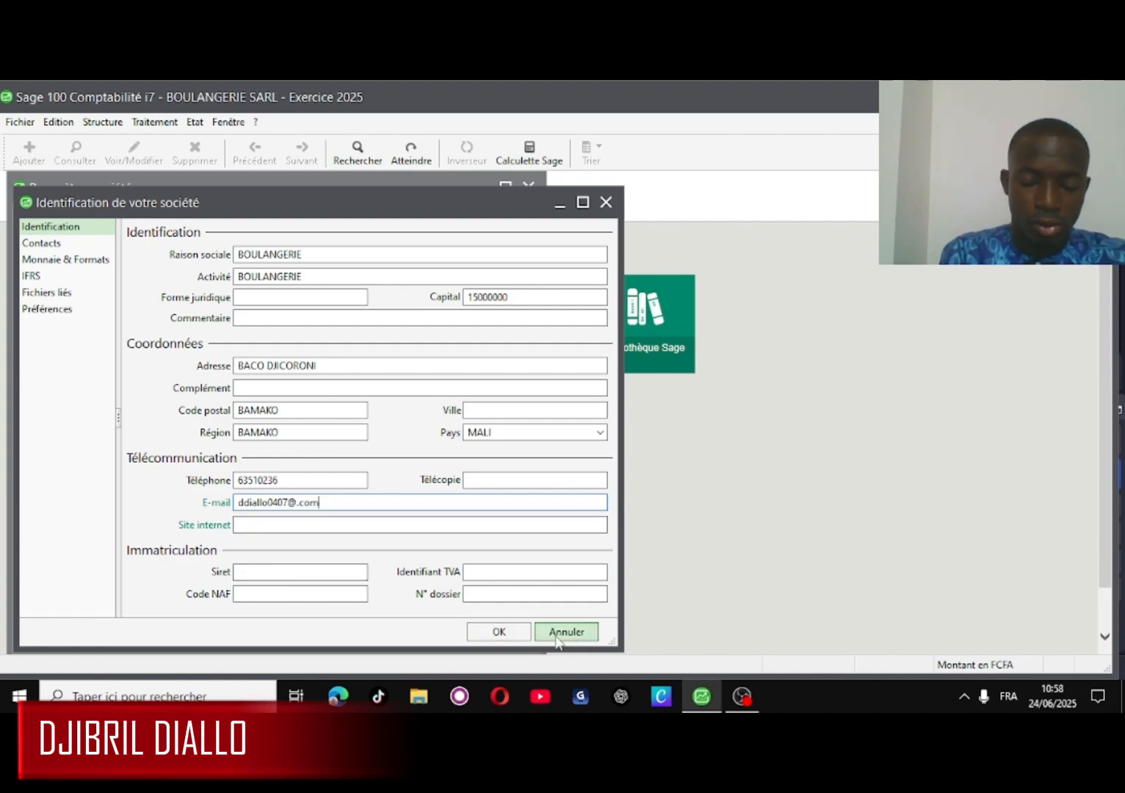
{"action": "left_click", "coordinate": [499, 633]}
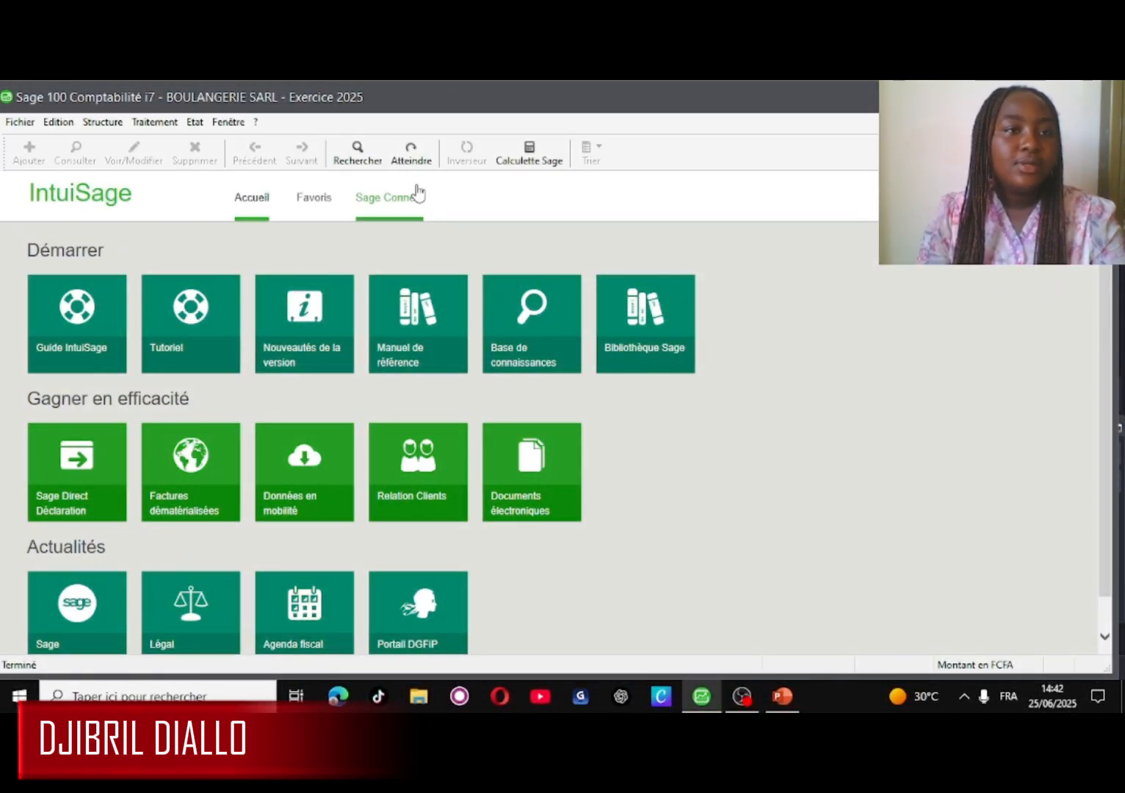
- Open the Plan comptable from the Structure menu
{"action": "left_click", "coordinate": [99, 122]}
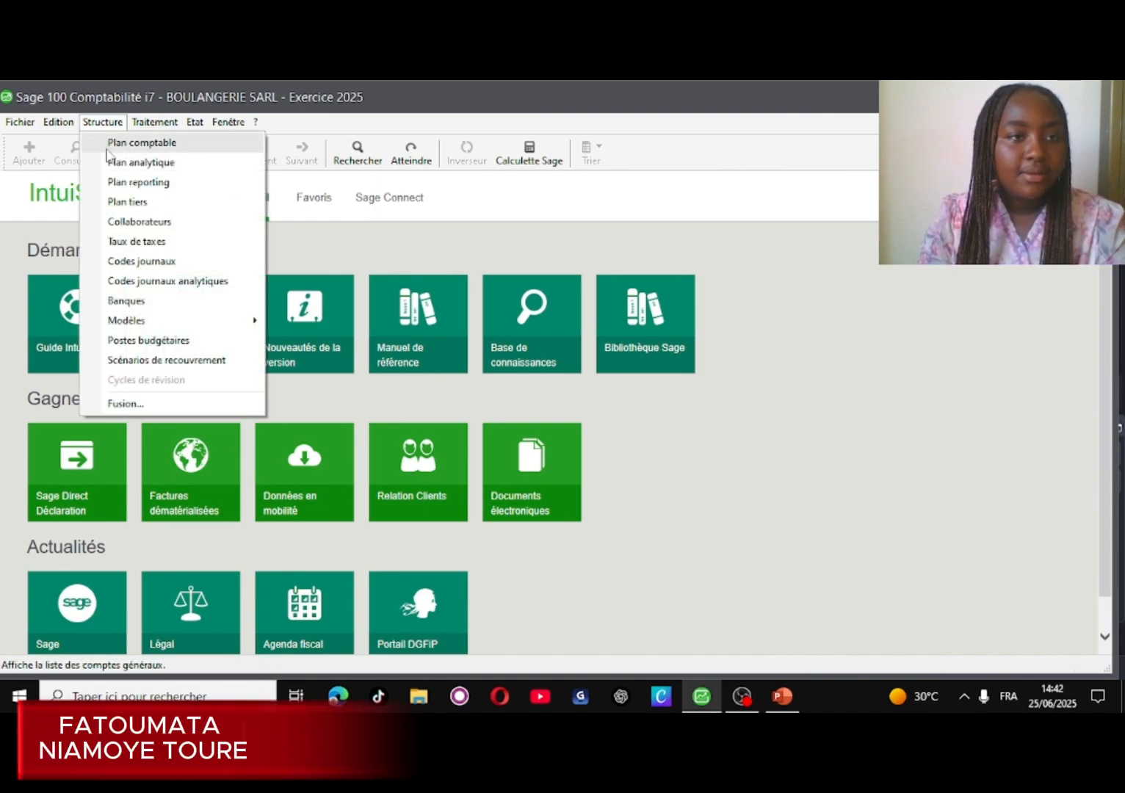
{"action": "left_click", "coordinate": [108, 150]}
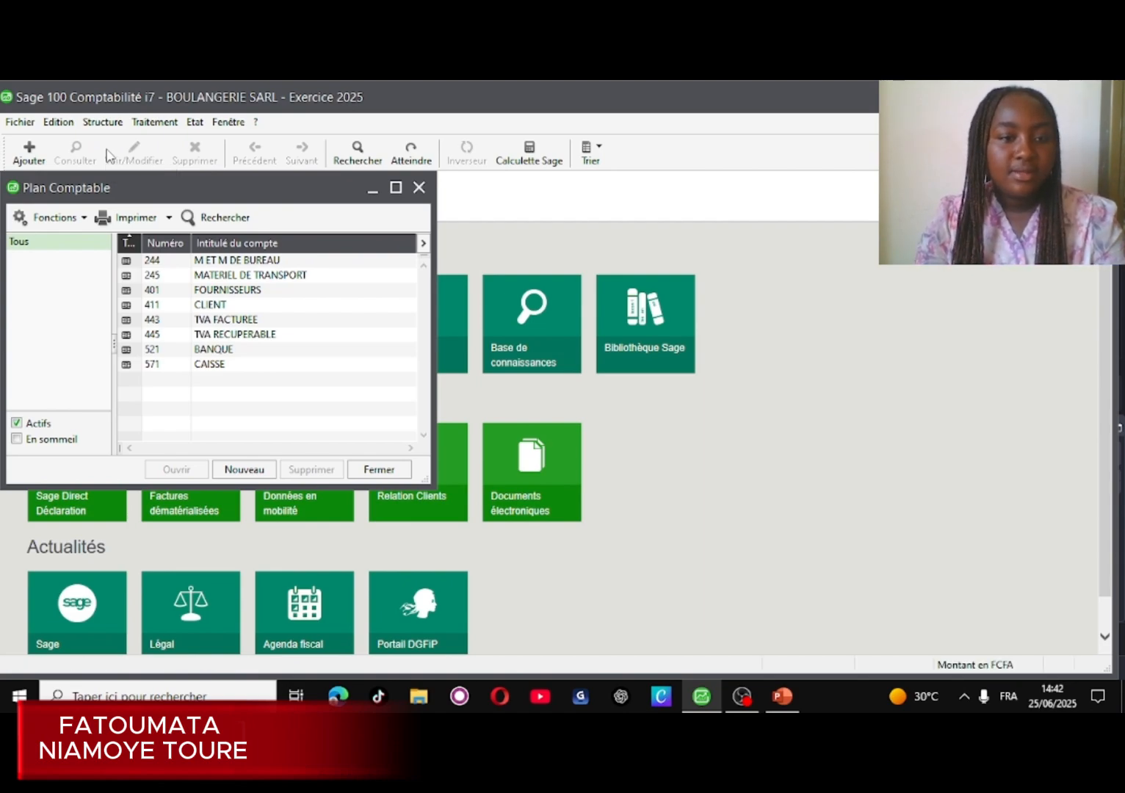
- Create general account 601 titled ACHAT DE MARCHANDISE and save it
{"action": "left_click", "coordinate": [245, 469]}
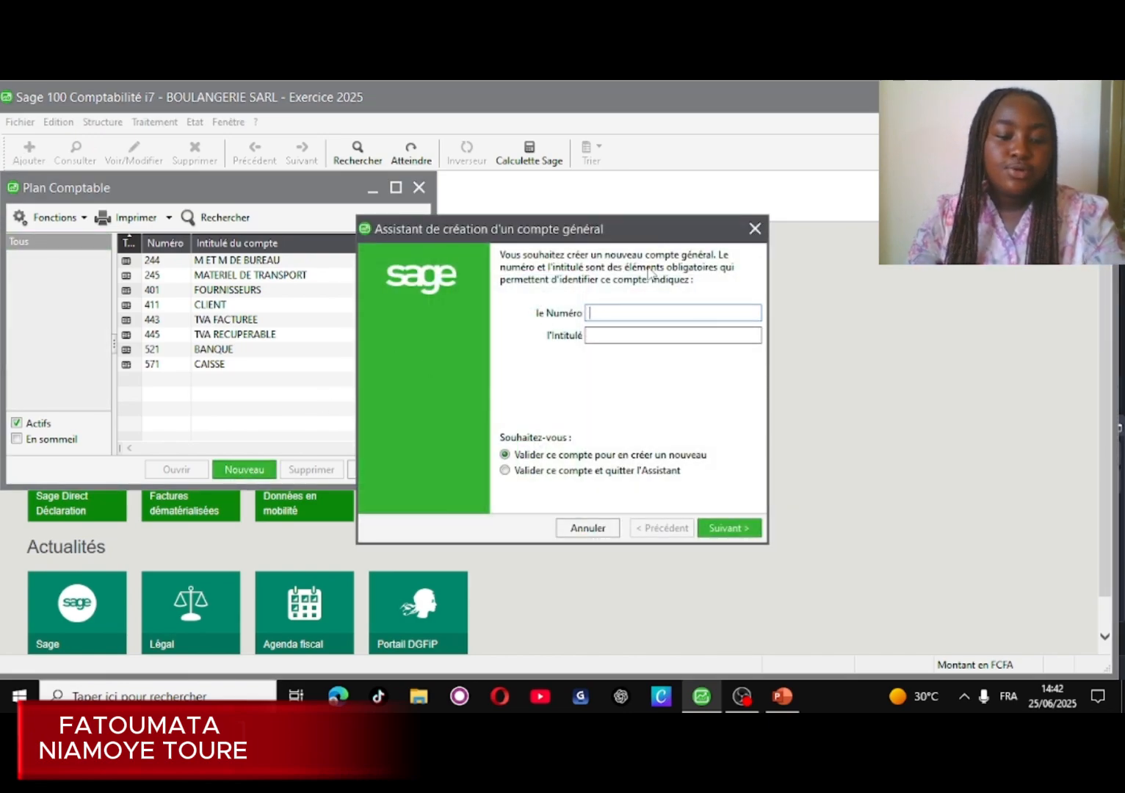
{"action": "type", "text": "601"}
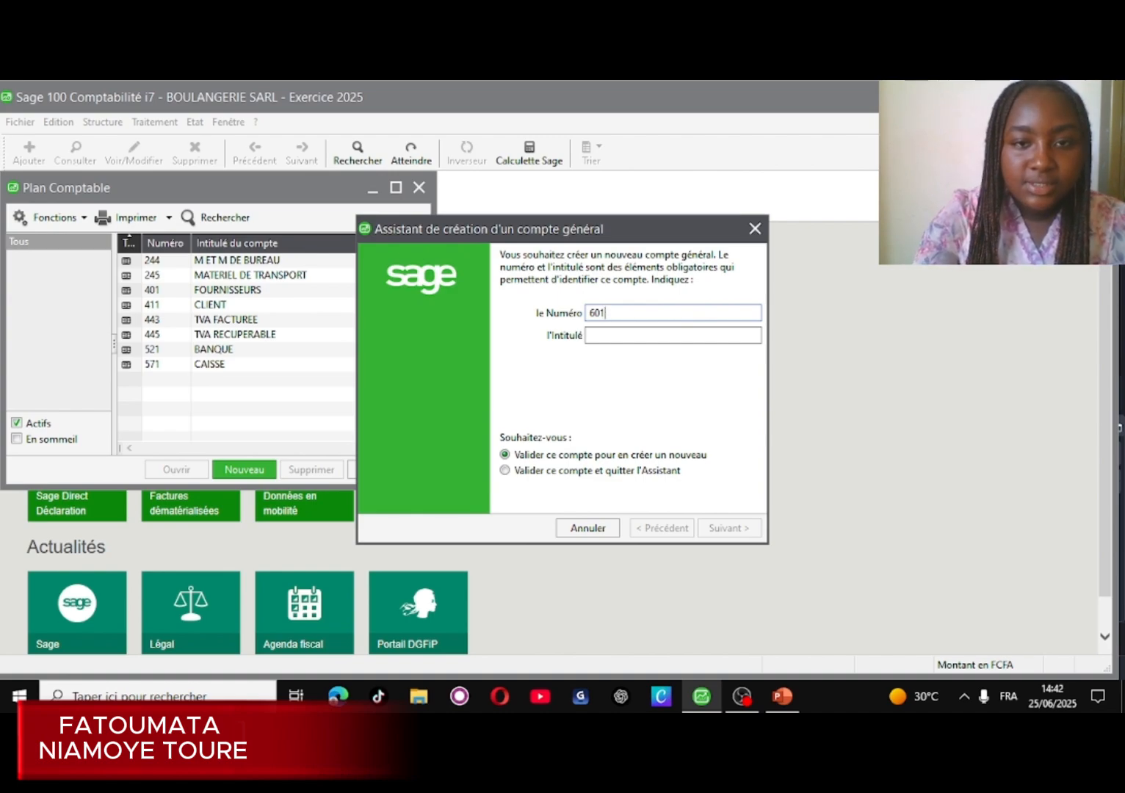
{"action": "left_click", "coordinate": [599, 334]}
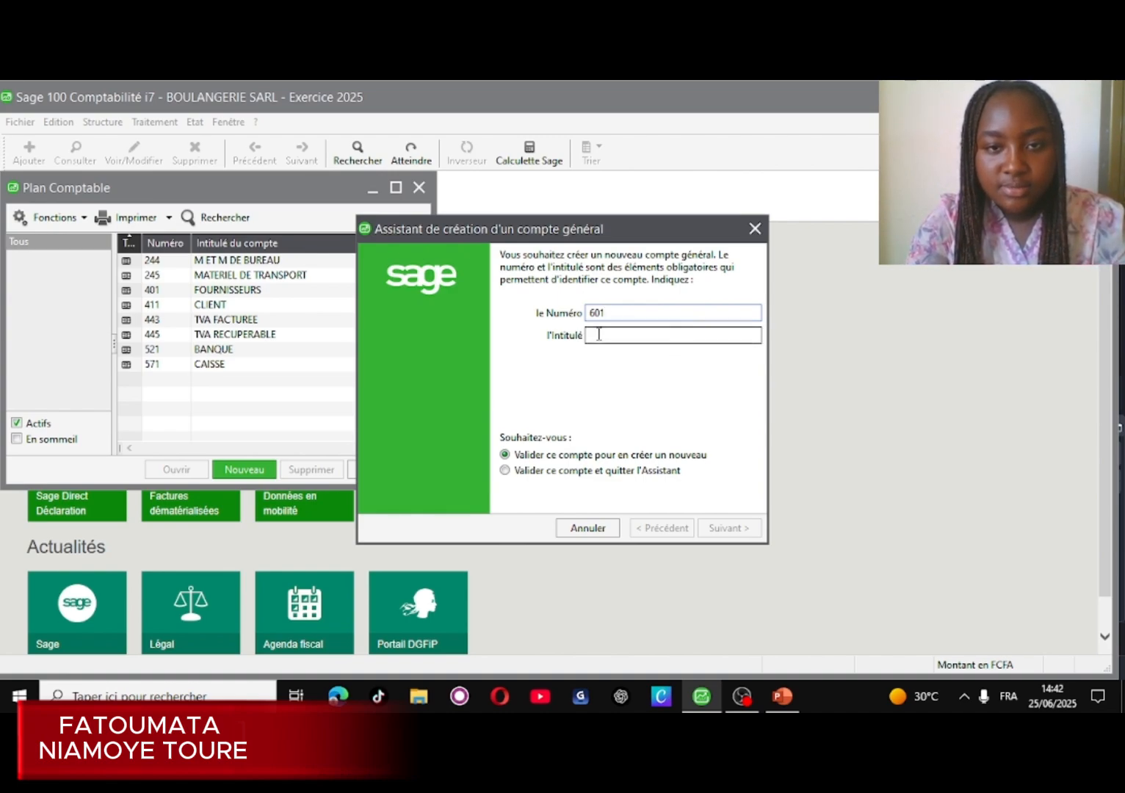
{"action": "type", "text": "ACH"}
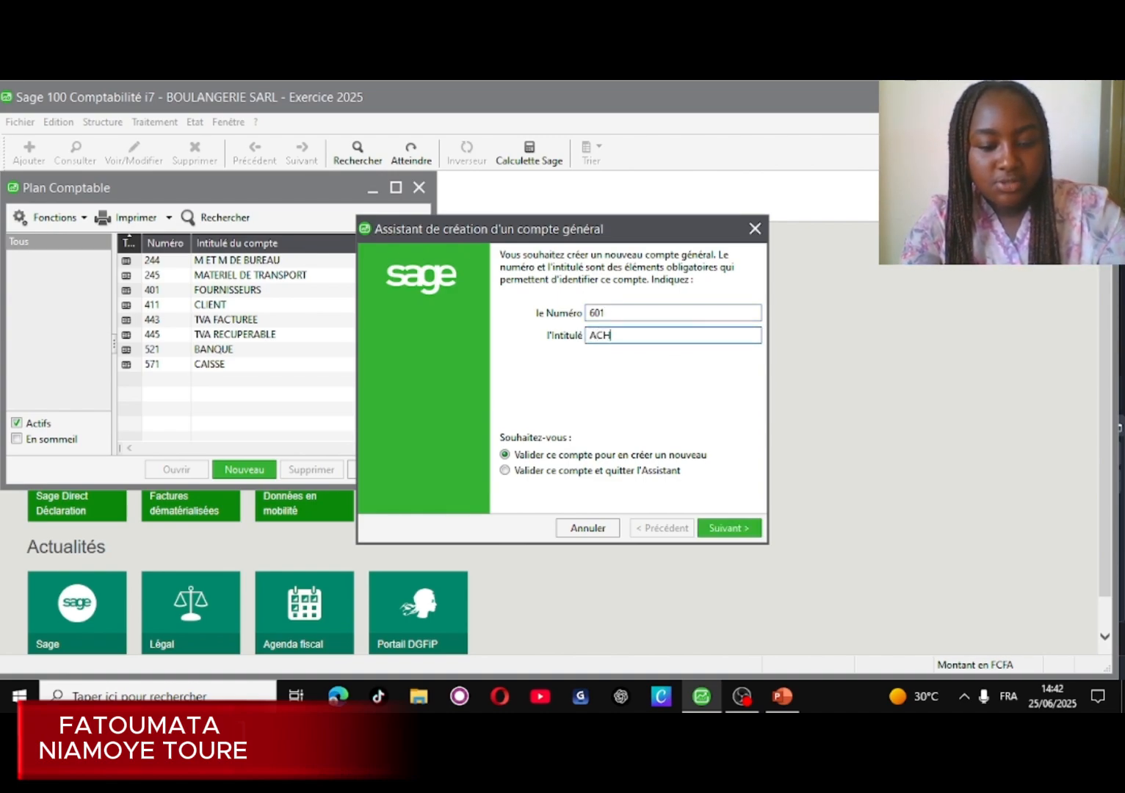
{"action": "type", "text": "AT D"}
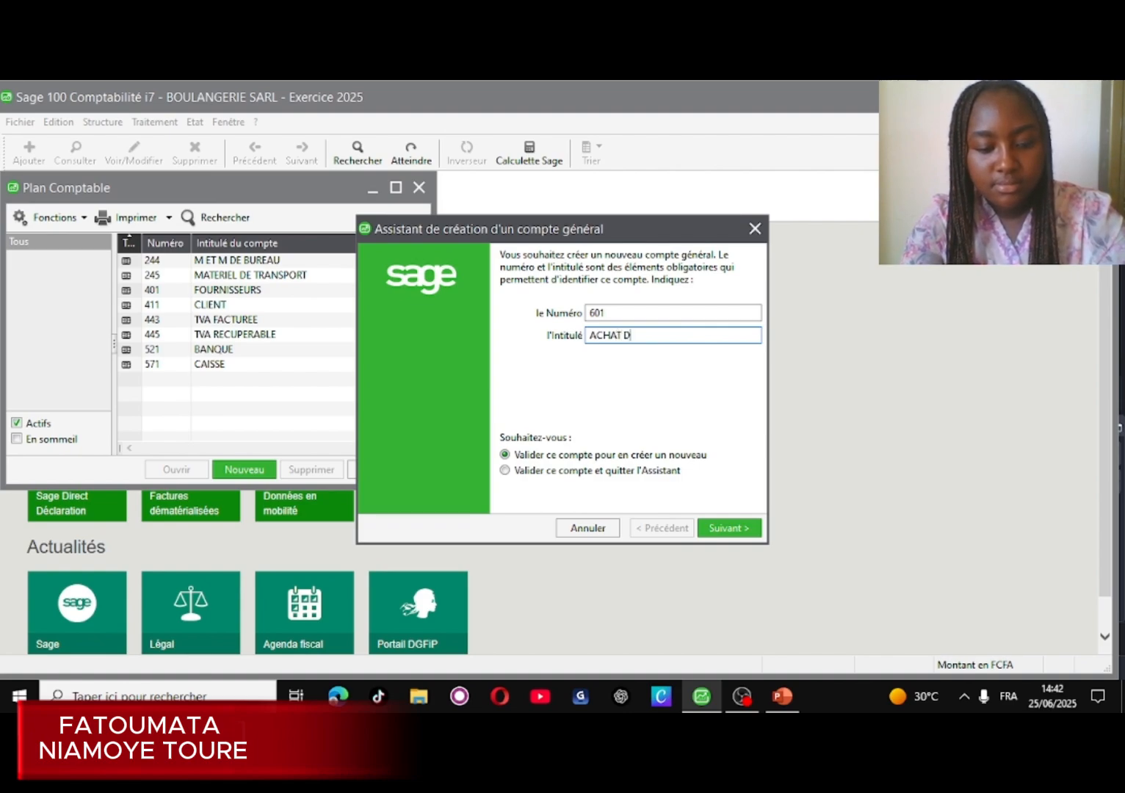
{"action": "type", "text": "E M"}
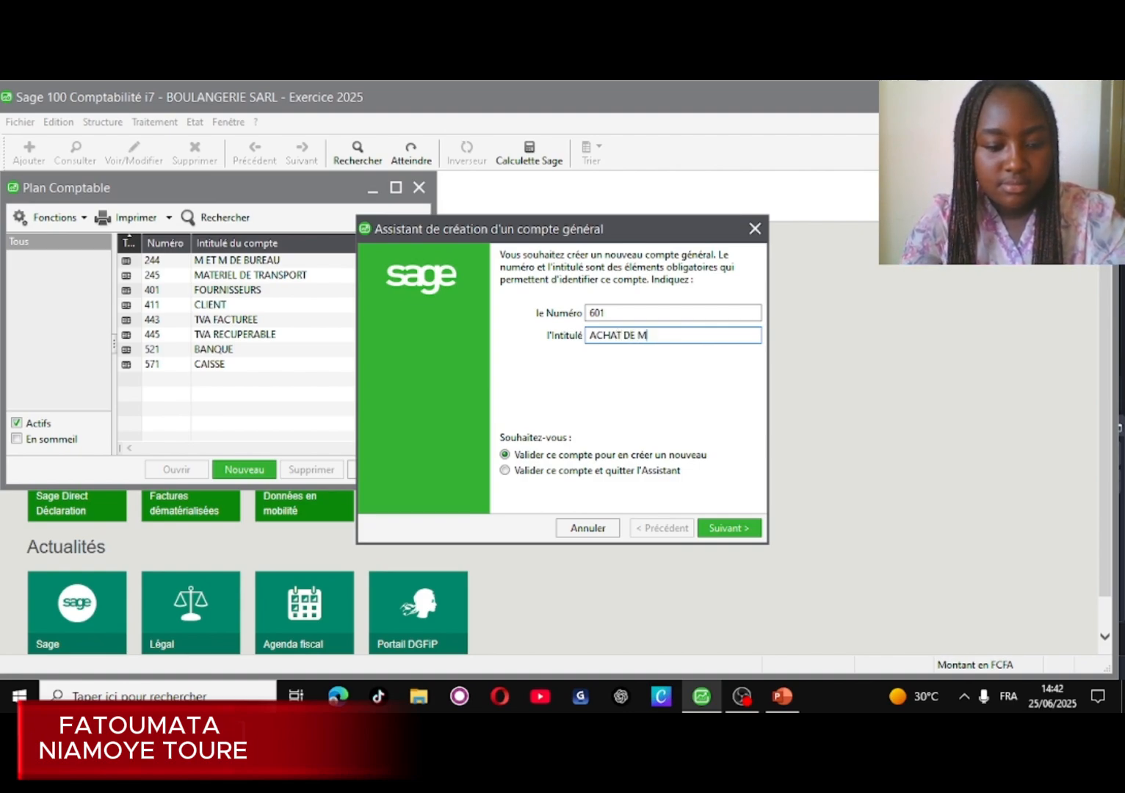
{"action": "type", "text": "ARCHA"}
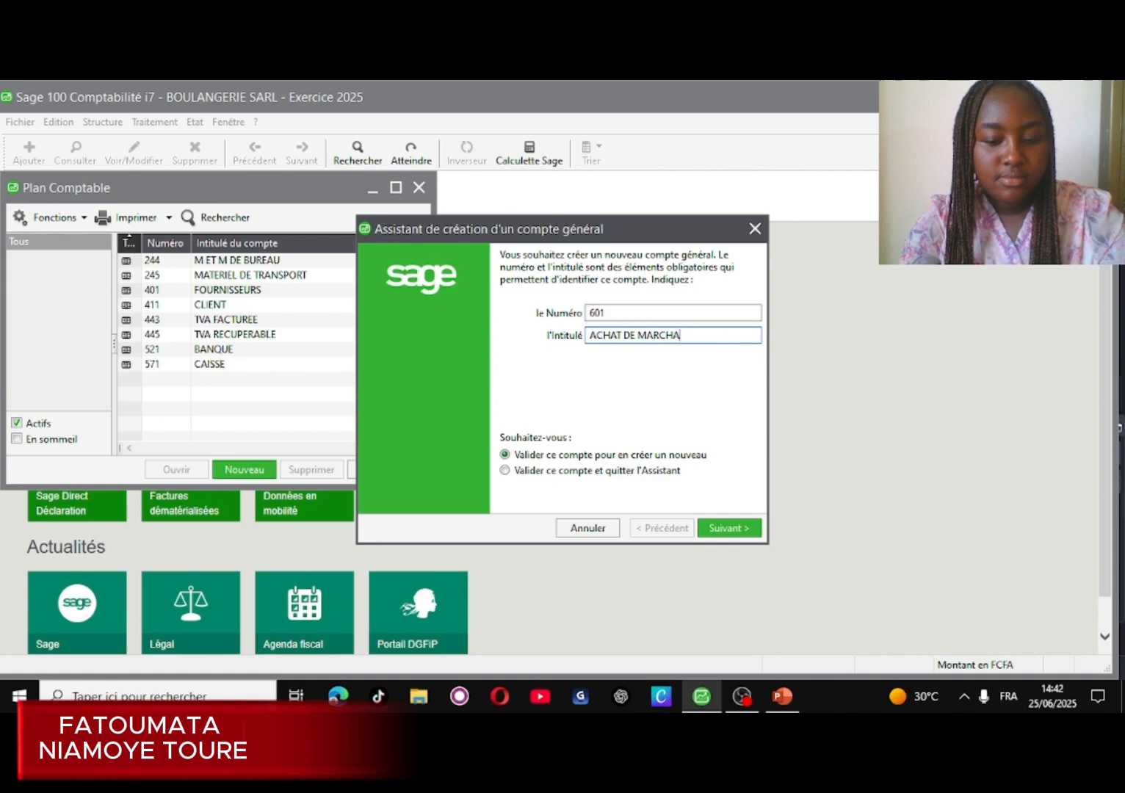
{"action": "type", "text": "NDISE"}
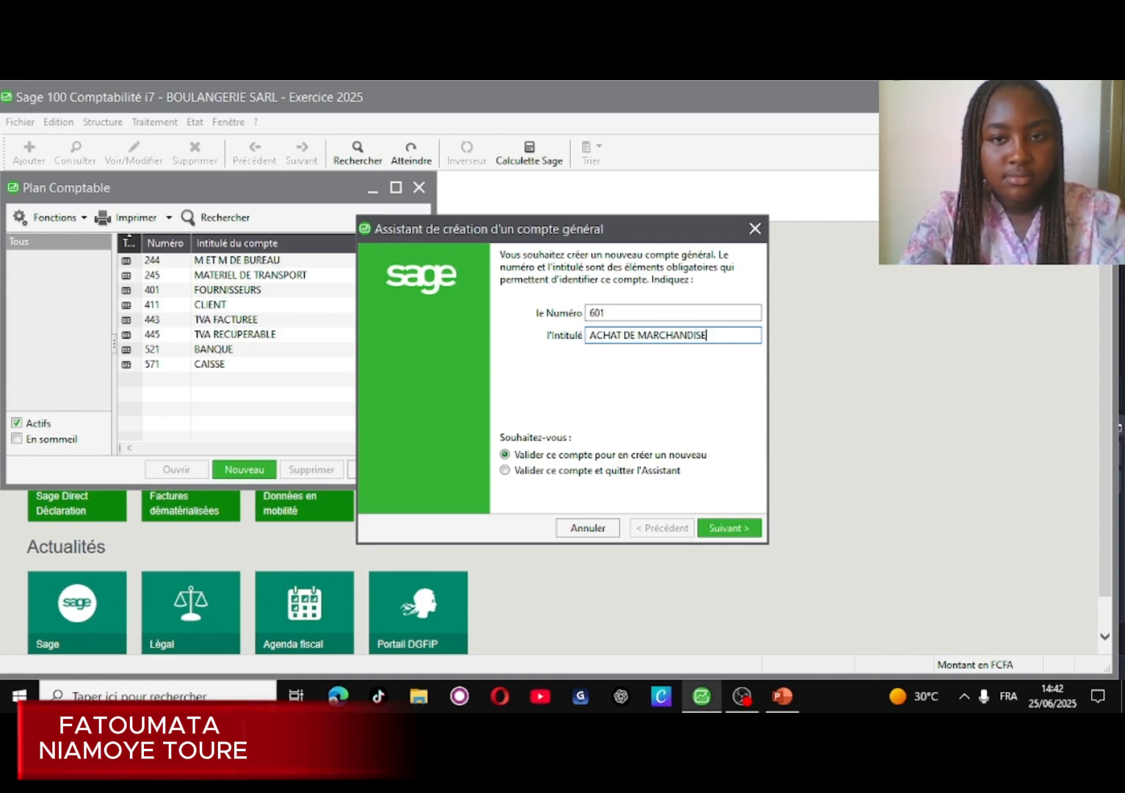
{"action": "left_click", "coordinate": [729, 528]}
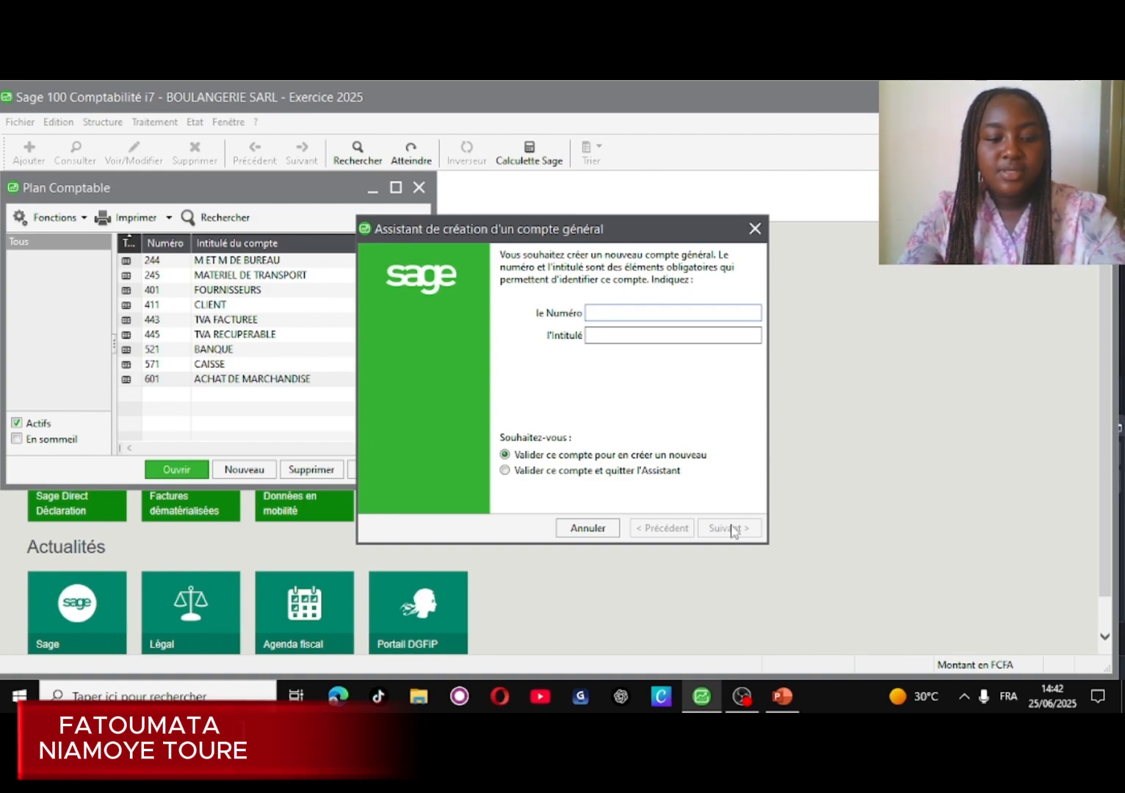
- Create general account 701 titled VENTE DE MARCHANDISE, then close the account creation wizard
{"action": "type", "text": "701"}
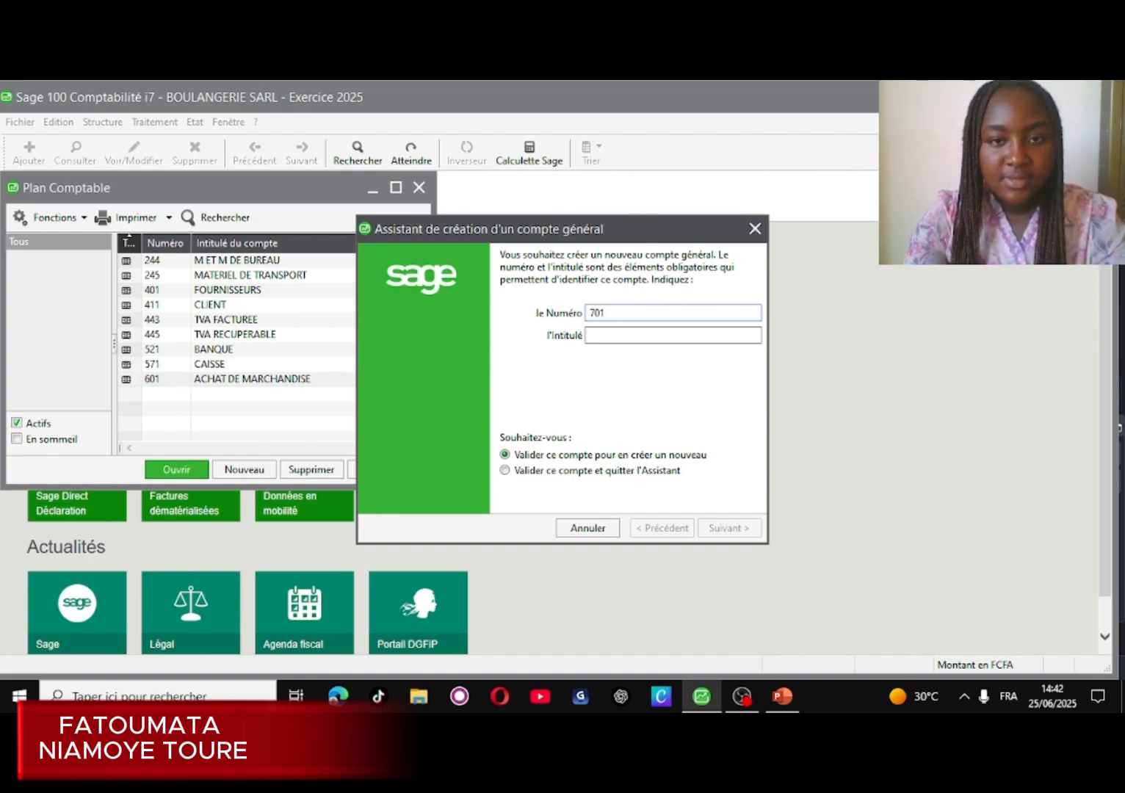
{"action": "left_click", "coordinate": [613, 333]}
{"action": "type", "text": "V"}
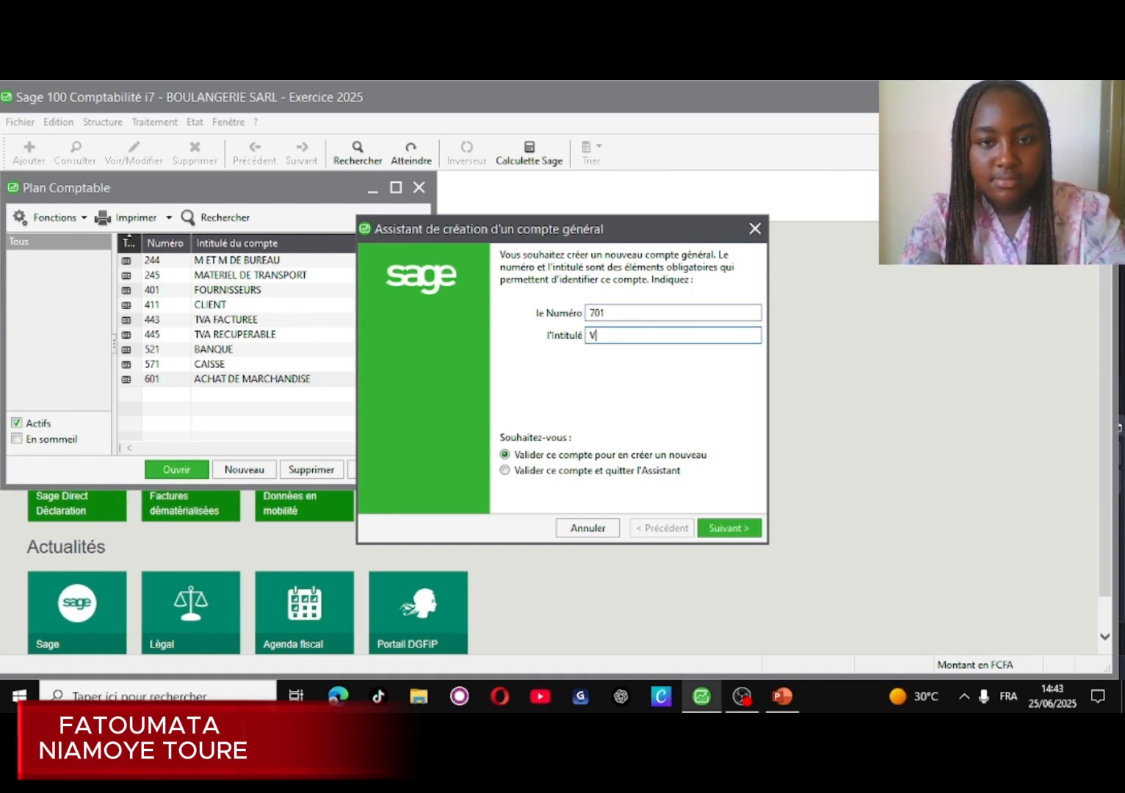
{"action": "type", "text": "ENT"}
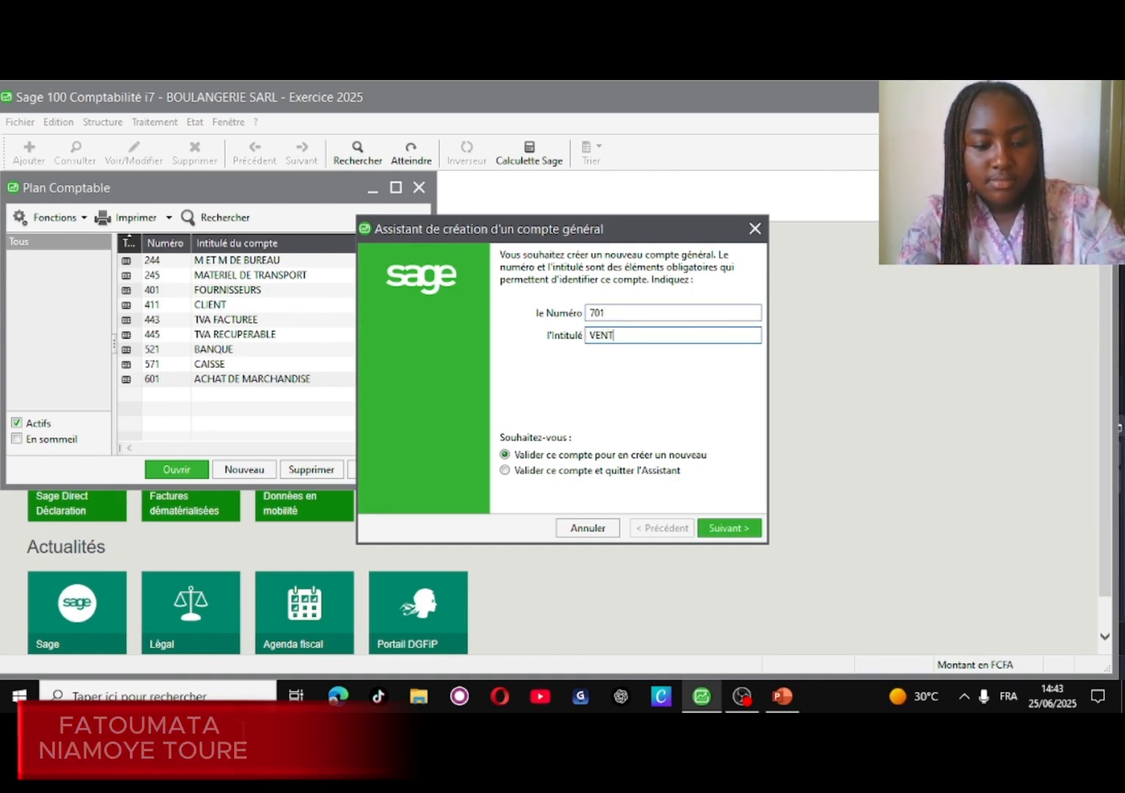
{"action": "type", "text": "E DE "}
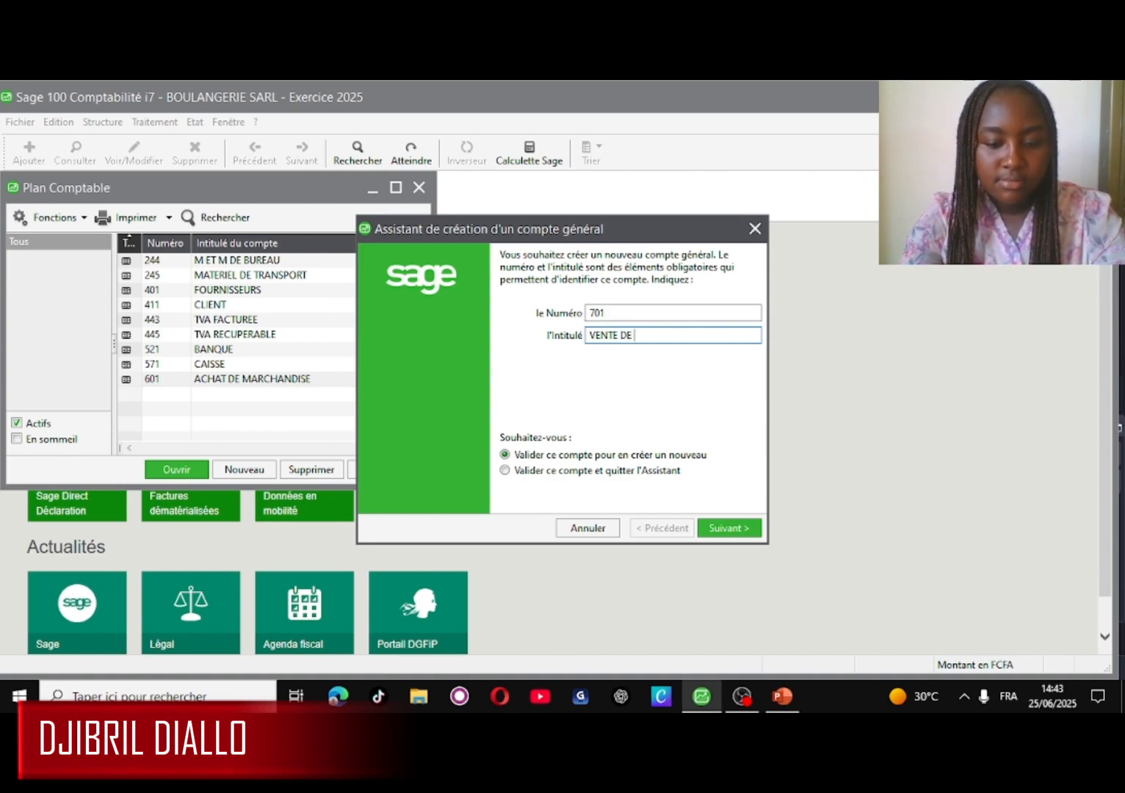
{"action": "type", "text": "MAR"}
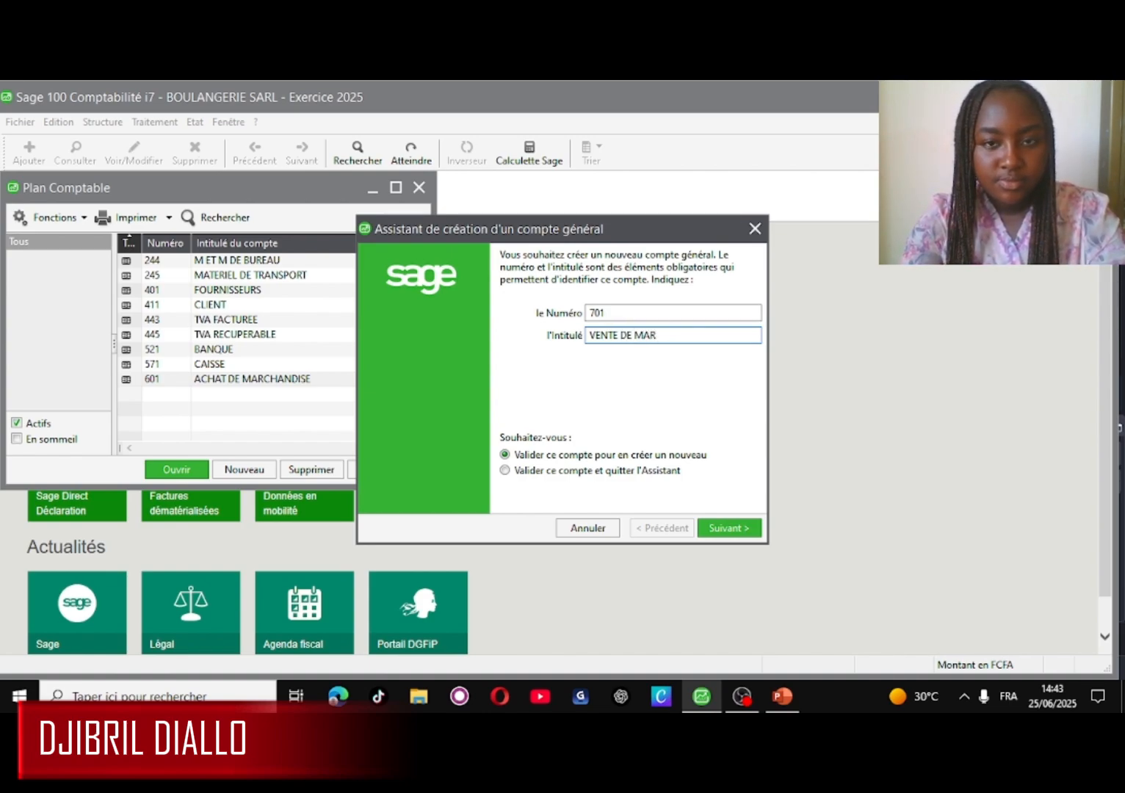
{"action": "type", "text": "CH"}
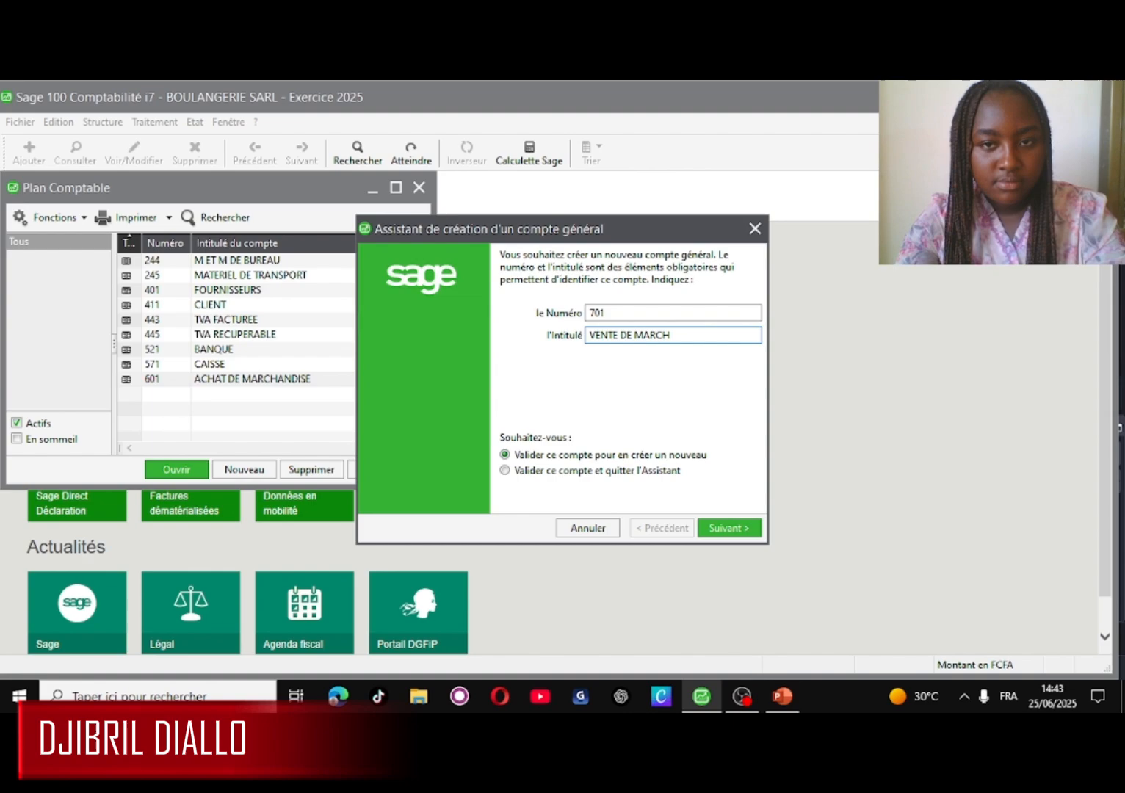
{"action": "type", "text": "ANDI"}
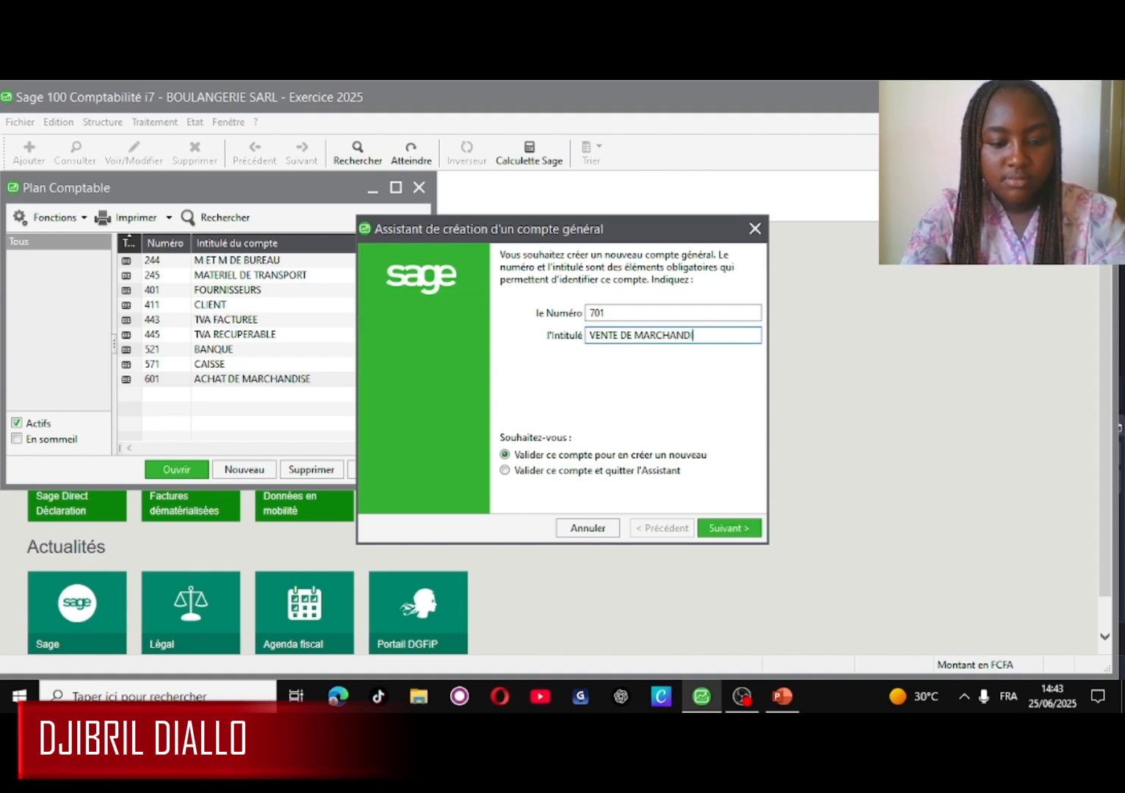
{"action": "type", "text": "SE"}
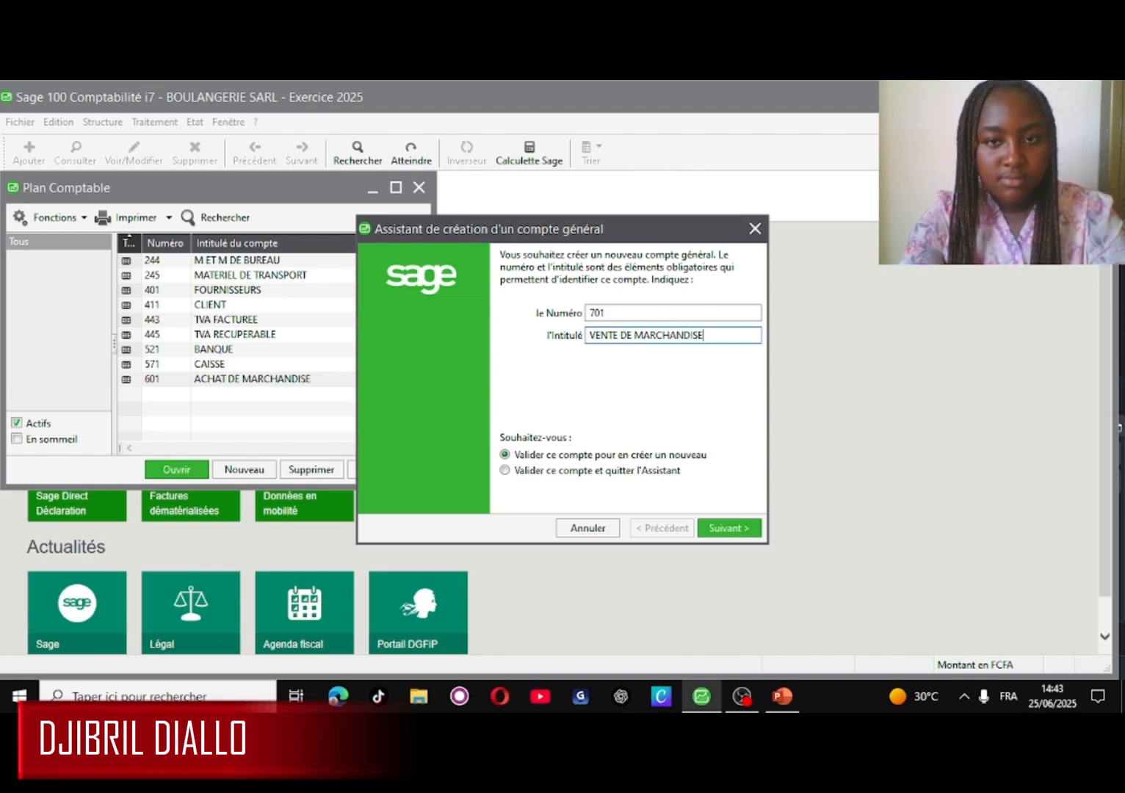
{"action": "left_click", "coordinate": [731, 530]}
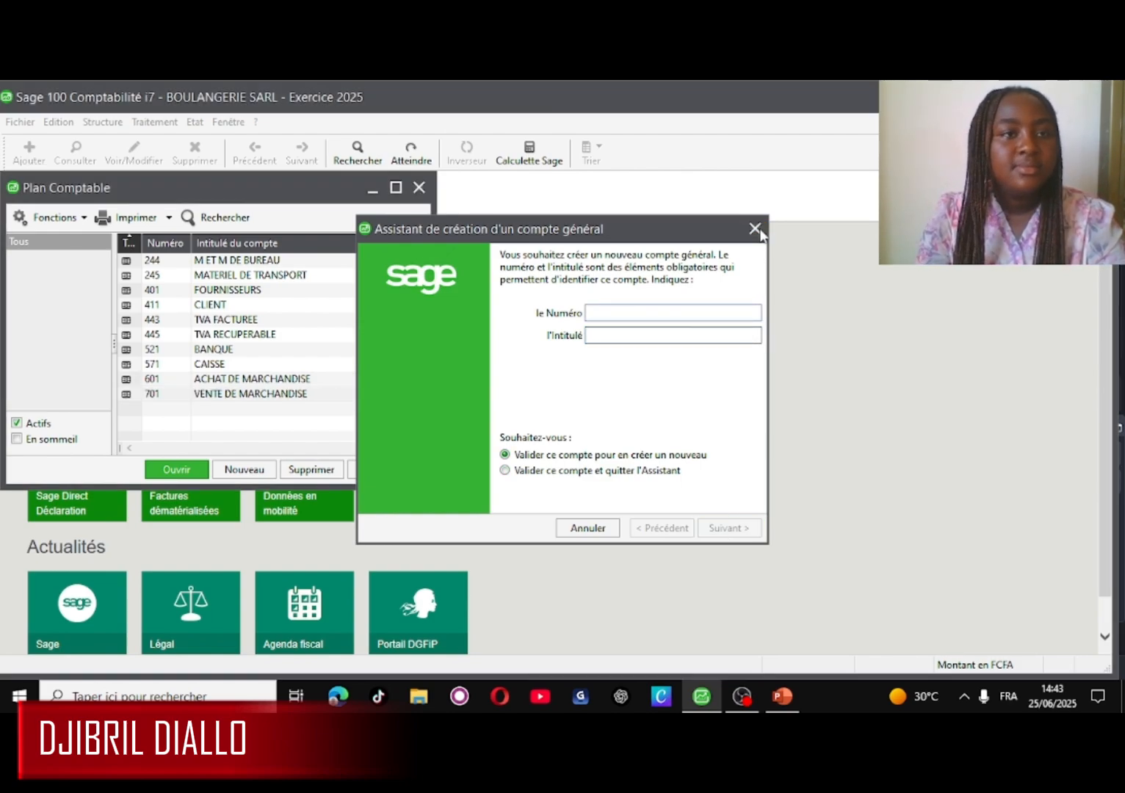
{"action": "left_click", "coordinate": [755, 230]}
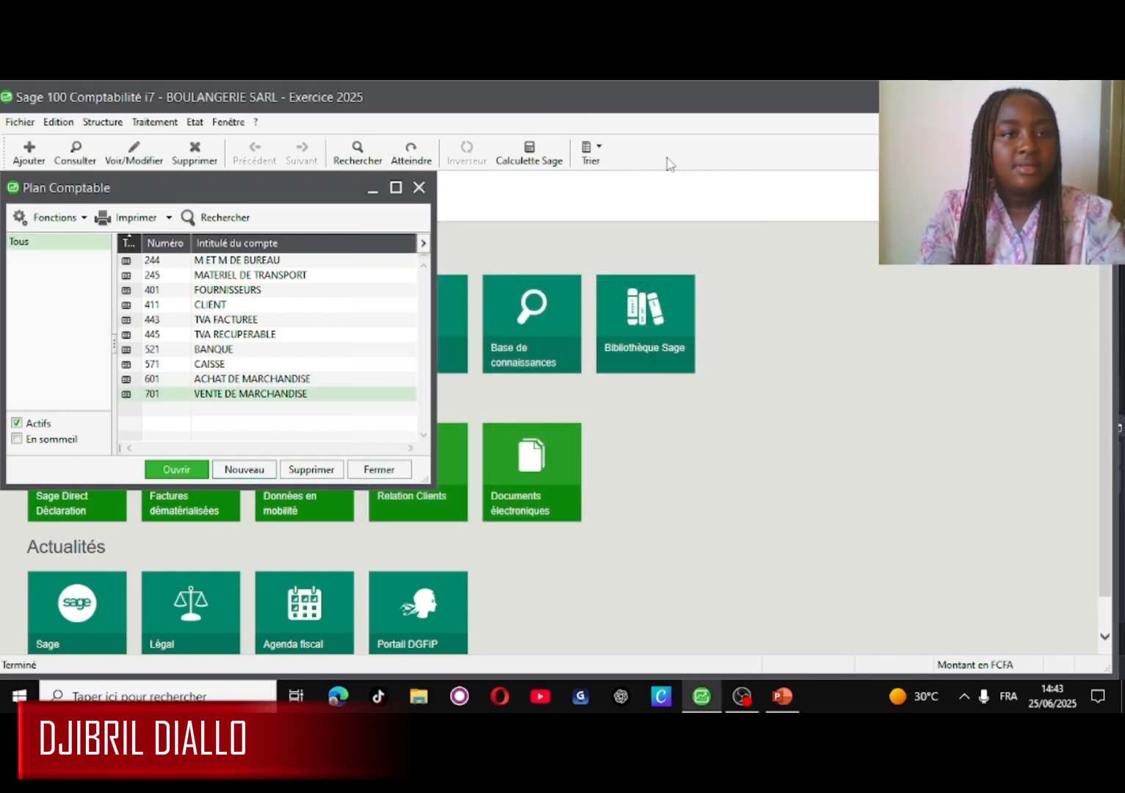
- Create an Achats-type journal with code ACH and title ACHAT DE MARCHANDISE
{"action": "left_click", "coordinate": [118, 121]}
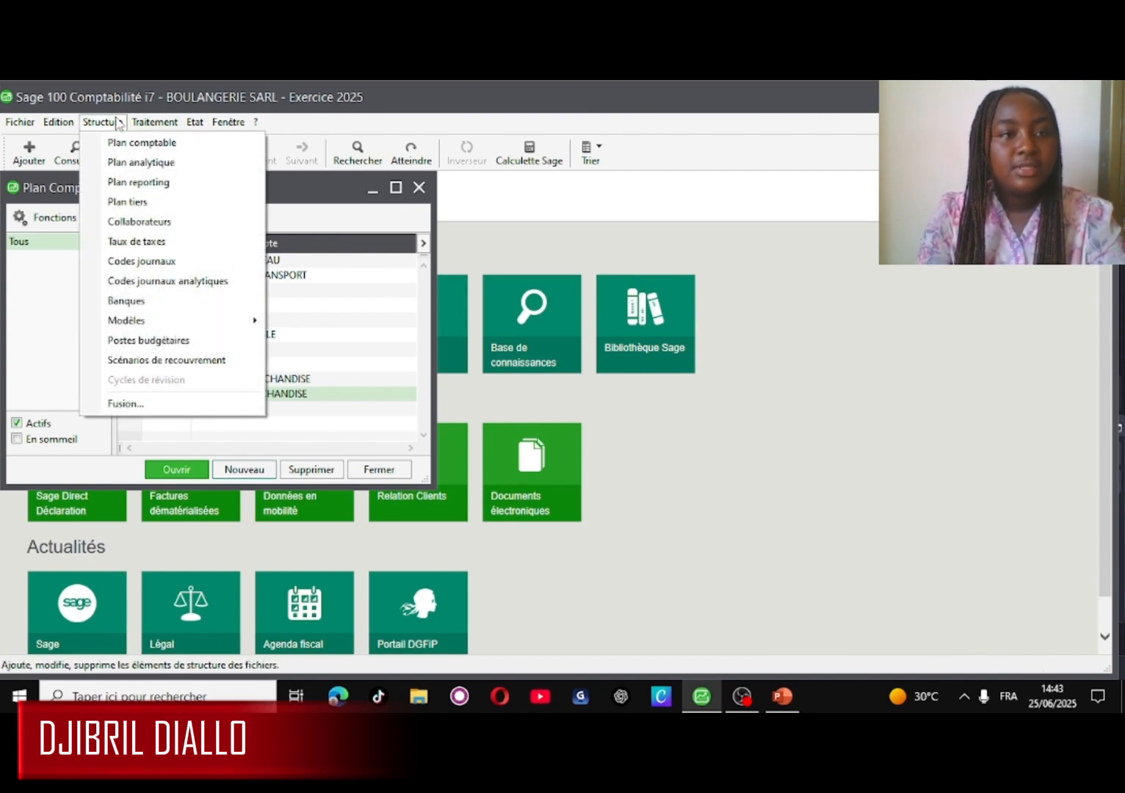
{"action": "left_click", "coordinate": [178, 262]}
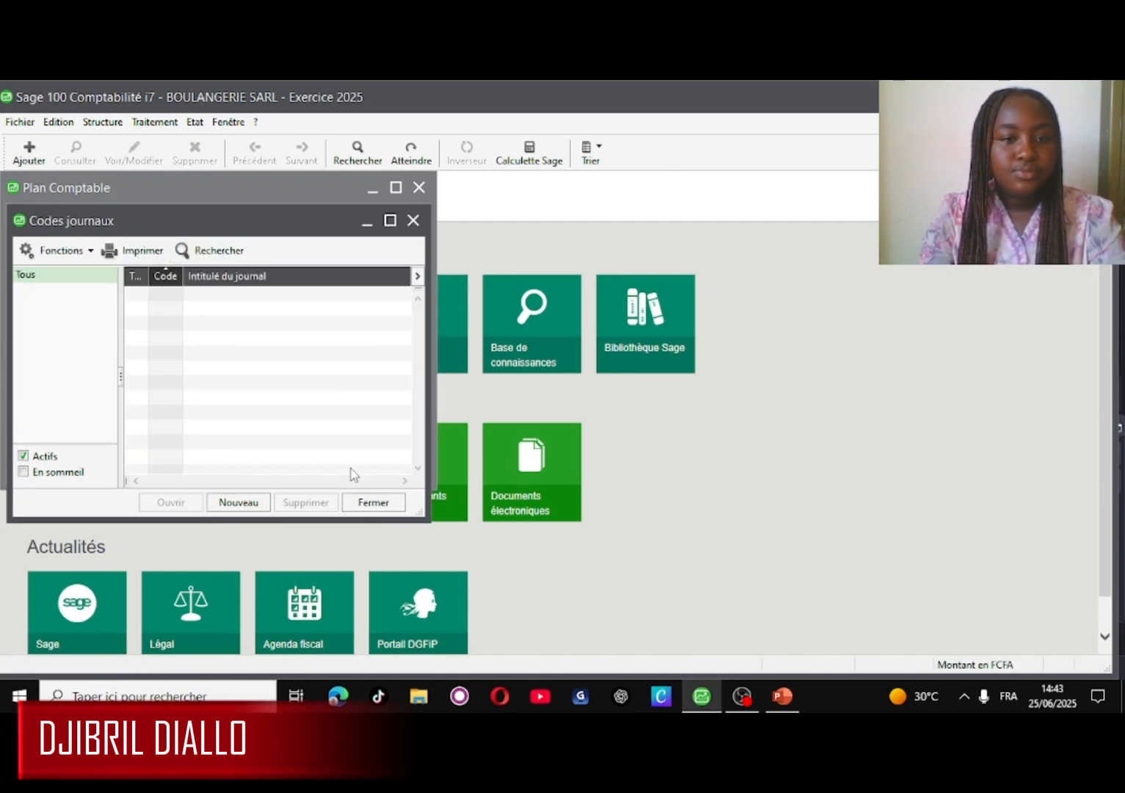
{"action": "left_click", "coordinate": [245, 503]}
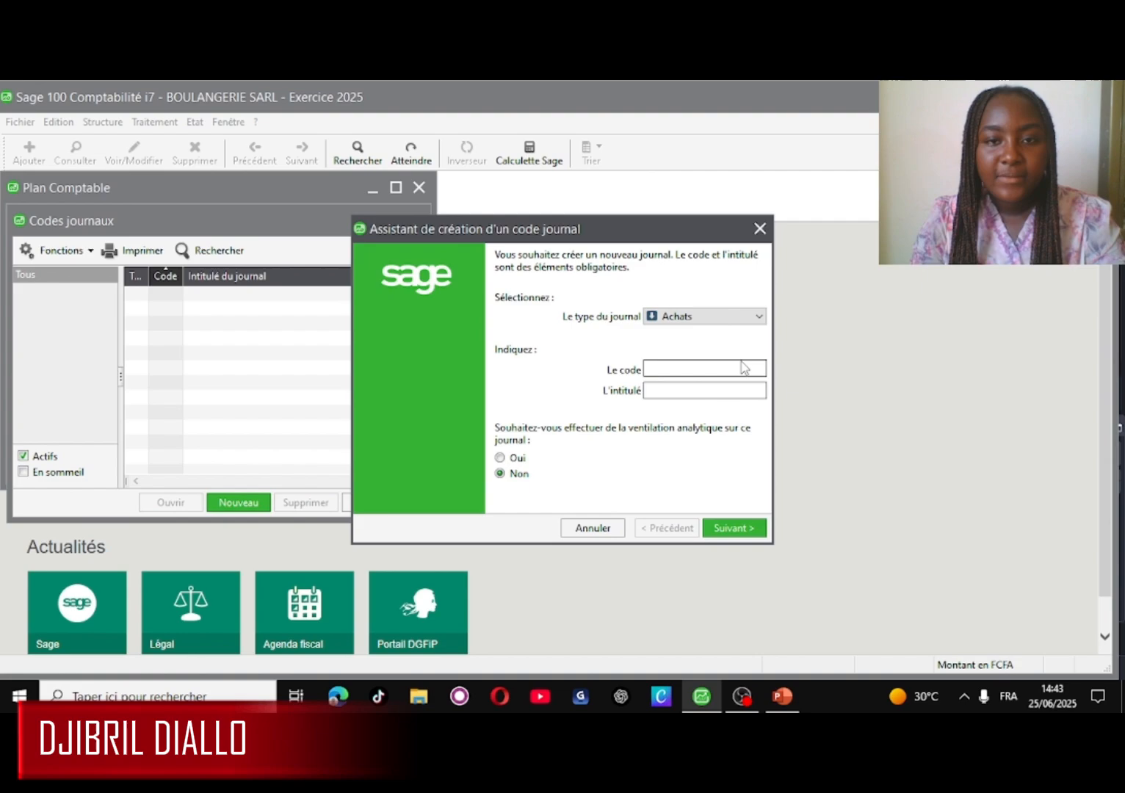
{"action": "left_click", "coordinate": [677, 363]}
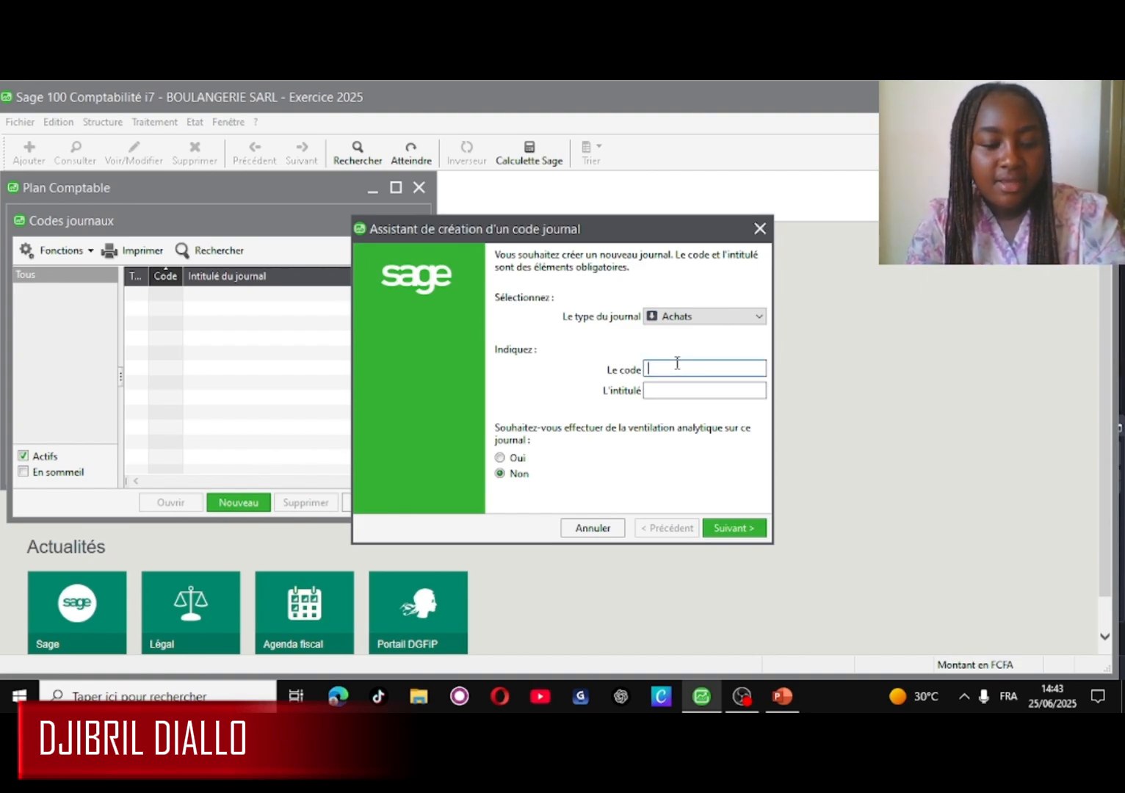
{"action": "type", "text": "A"}
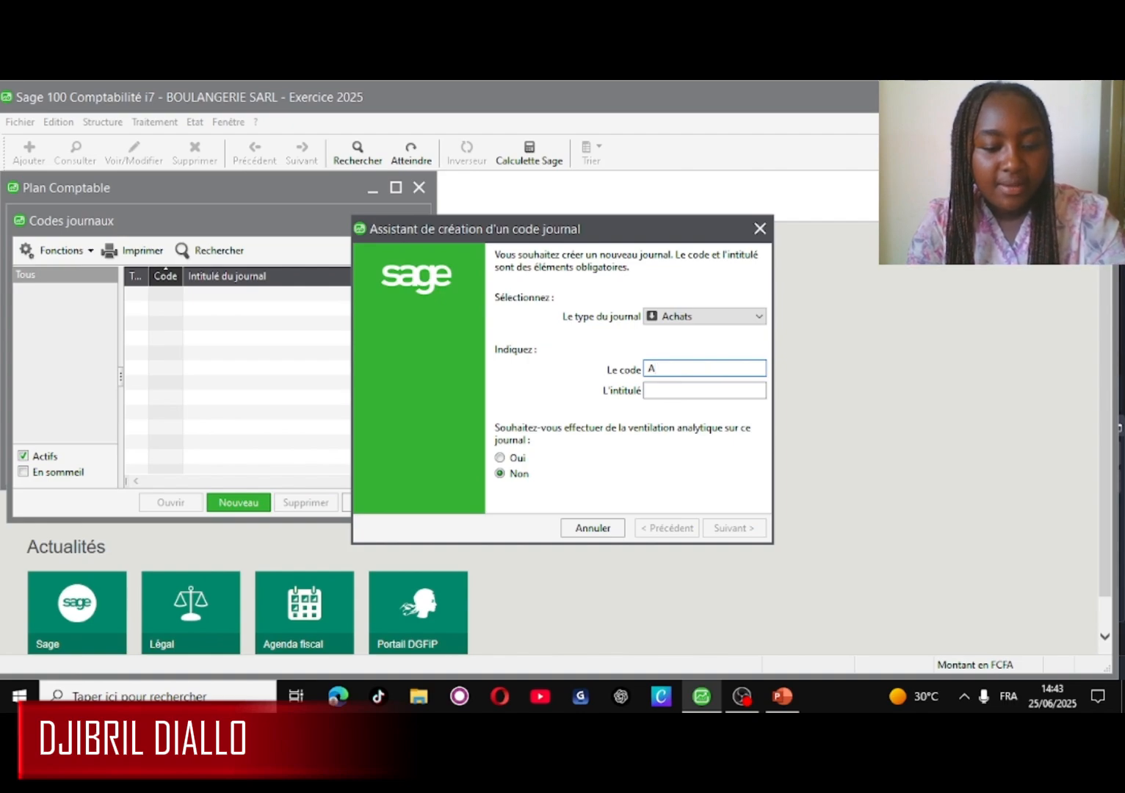
{"action": "type", "text": "CH"}
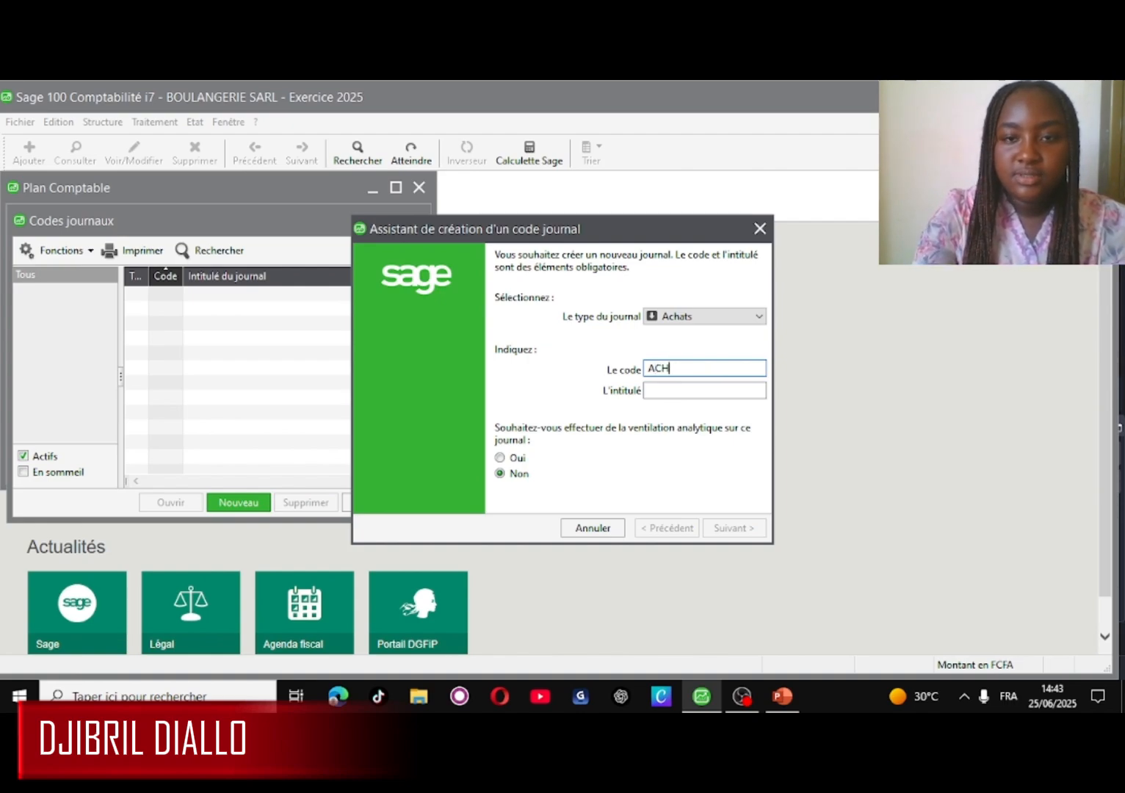
{"action": "left_click", "coordinate": [659, 390]}
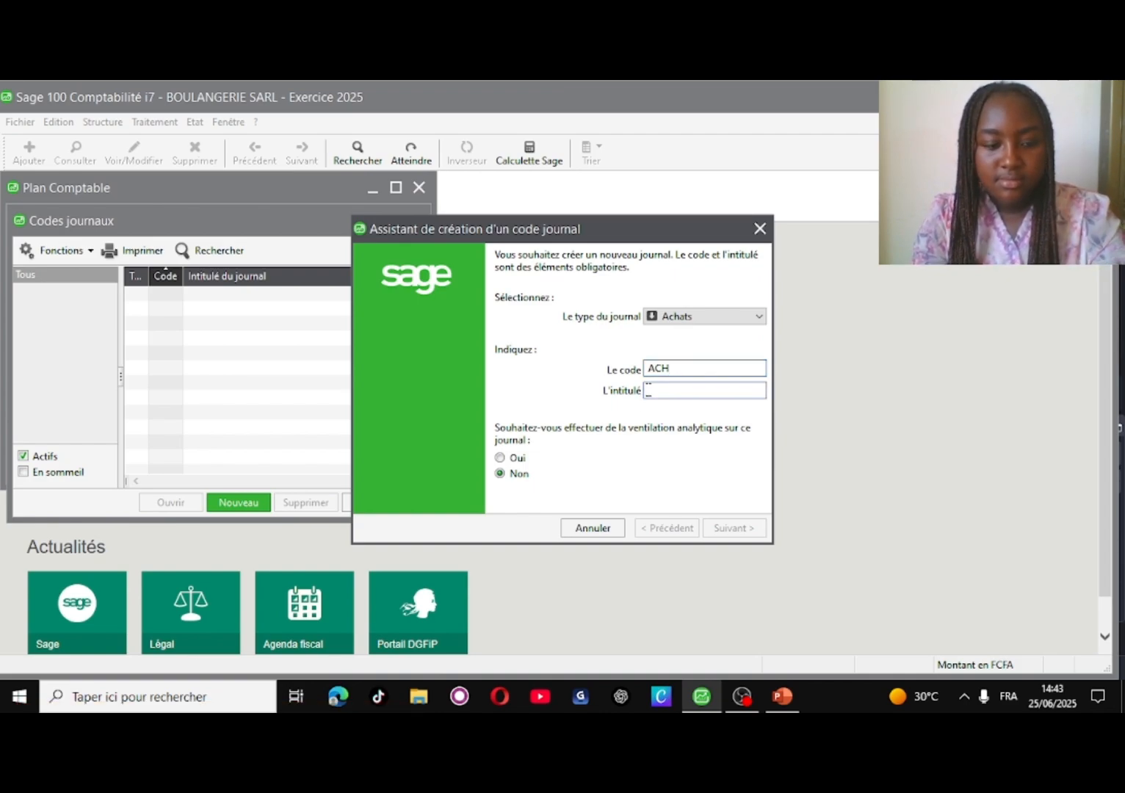
{"action": "type", "text": "ACHA"}
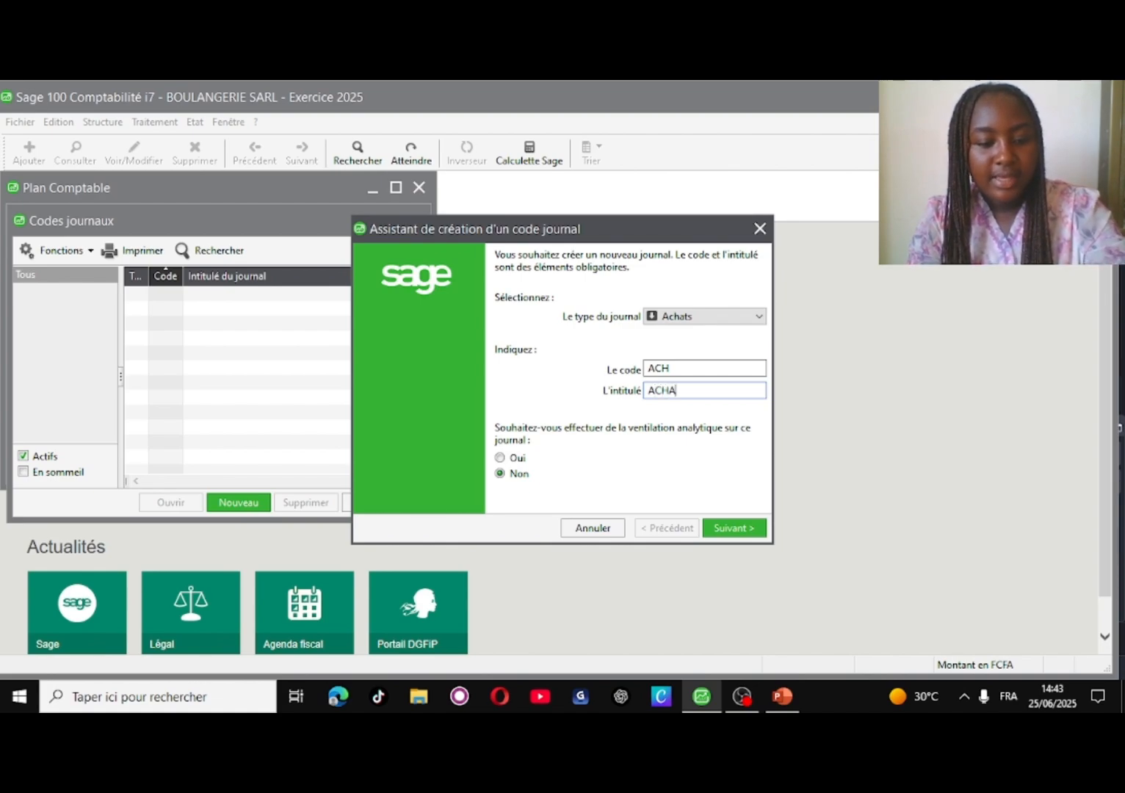
{"action": "type", "text": "T DE "}
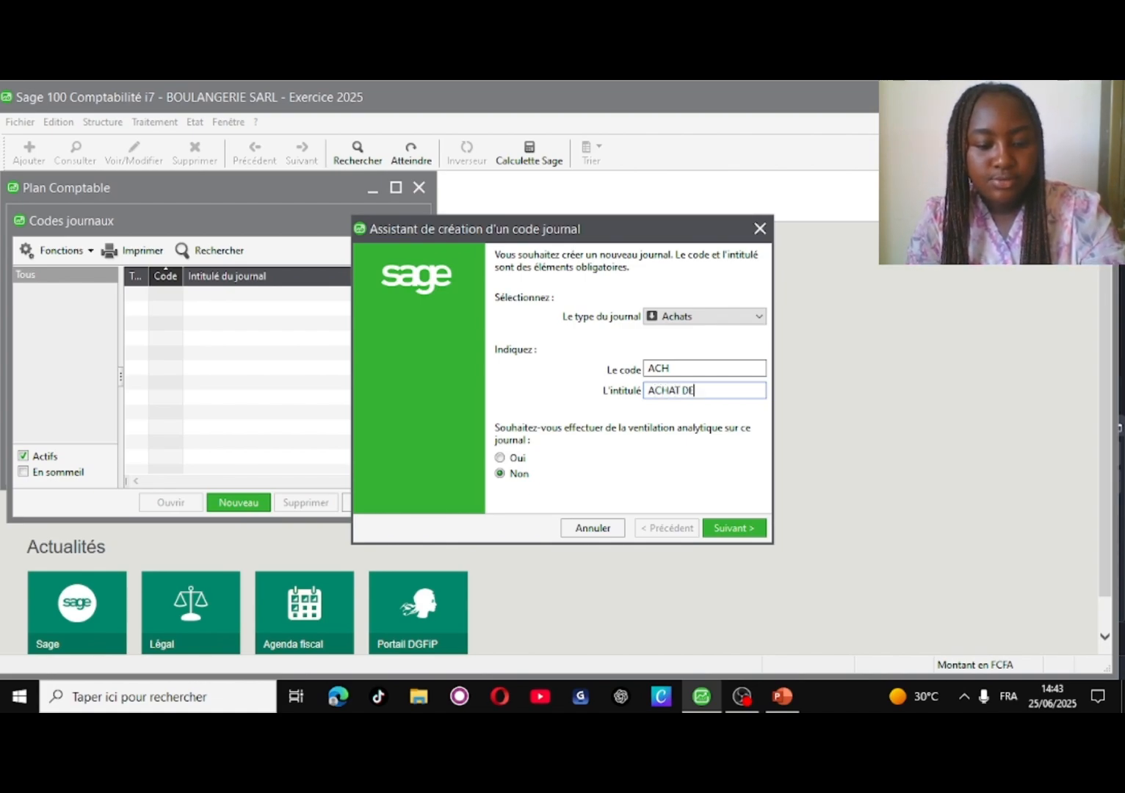
{"action": "type", "text": "MAR"}
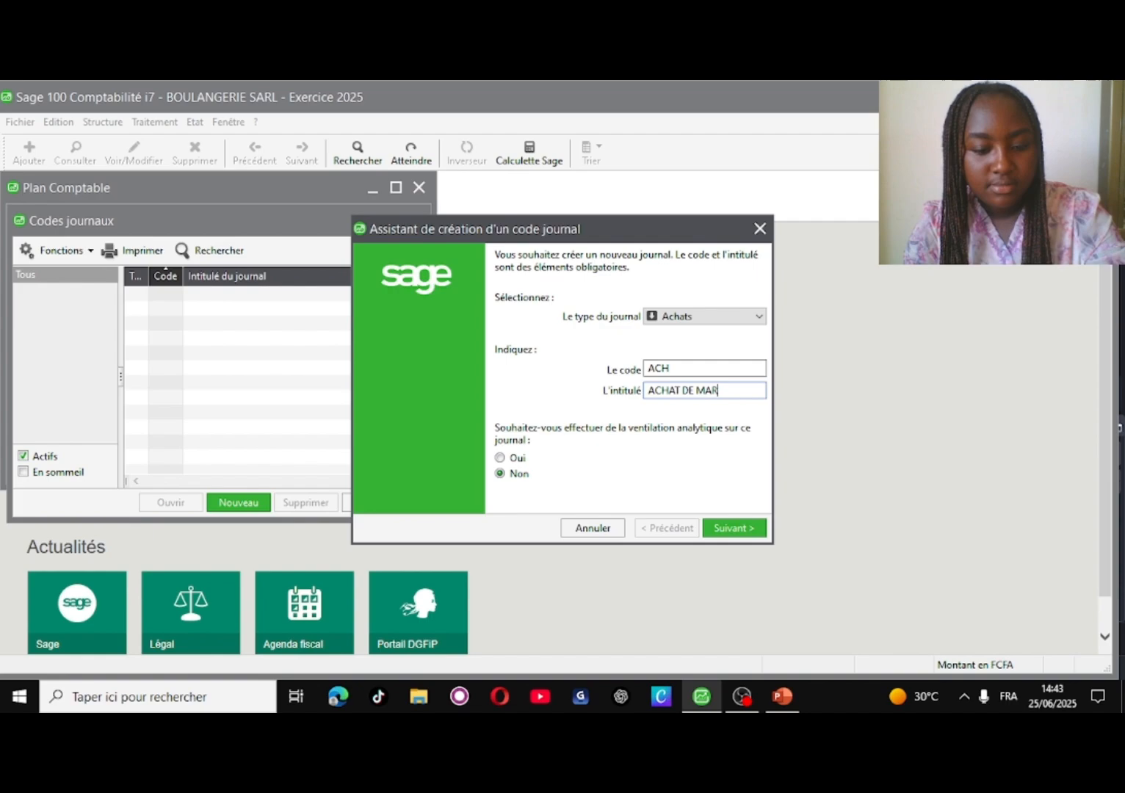
{"action": "type", "text": "CHAND"}
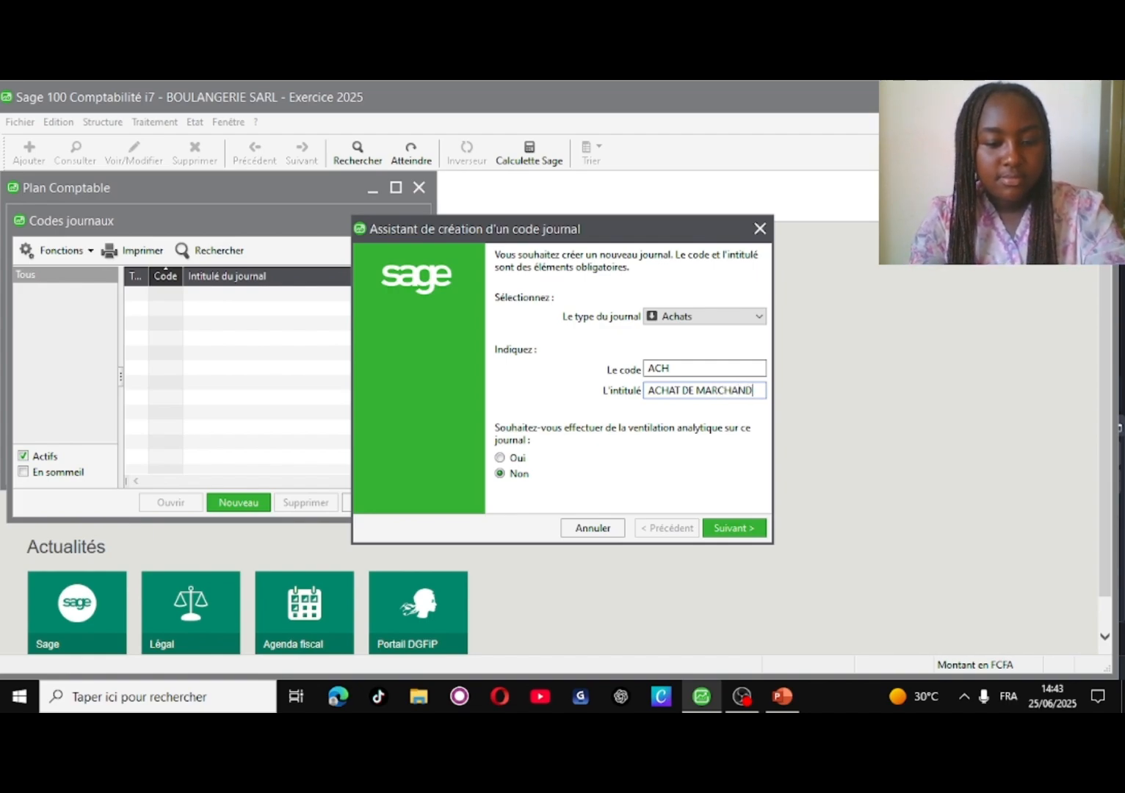
{"action": "type", "text": "ISE"}
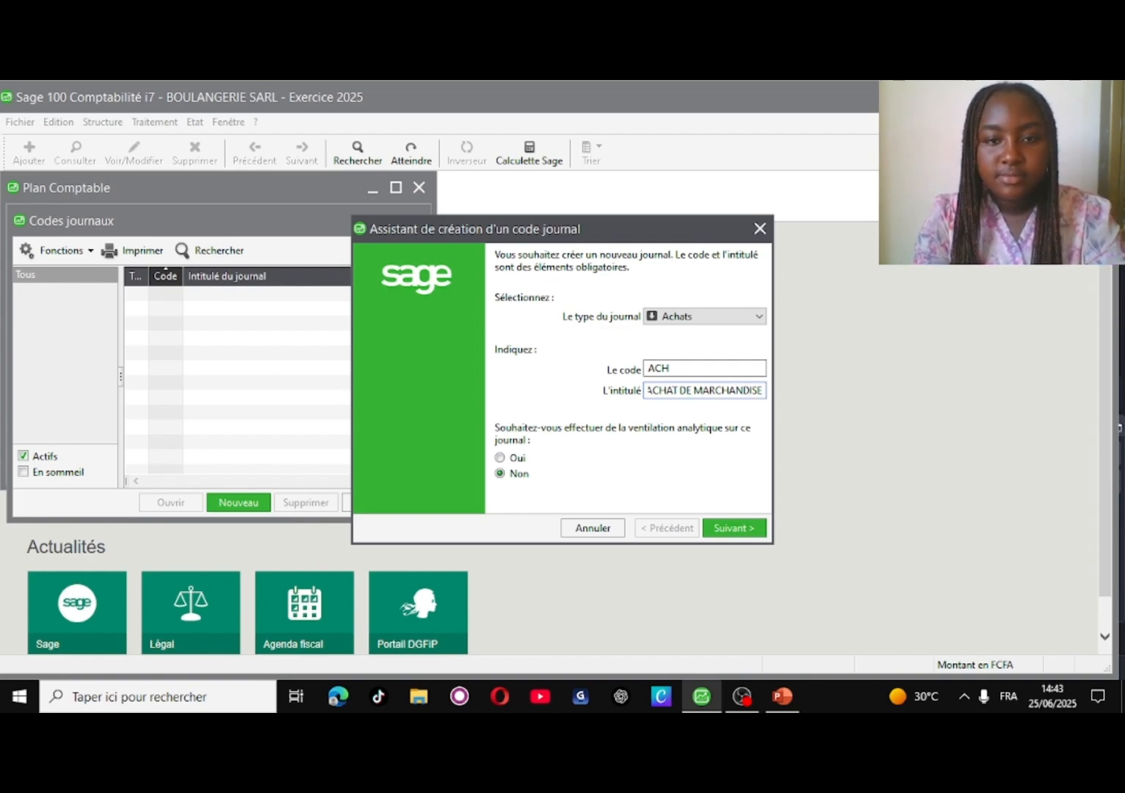
{"action": "left_click", "coordinate": [755, 527]}
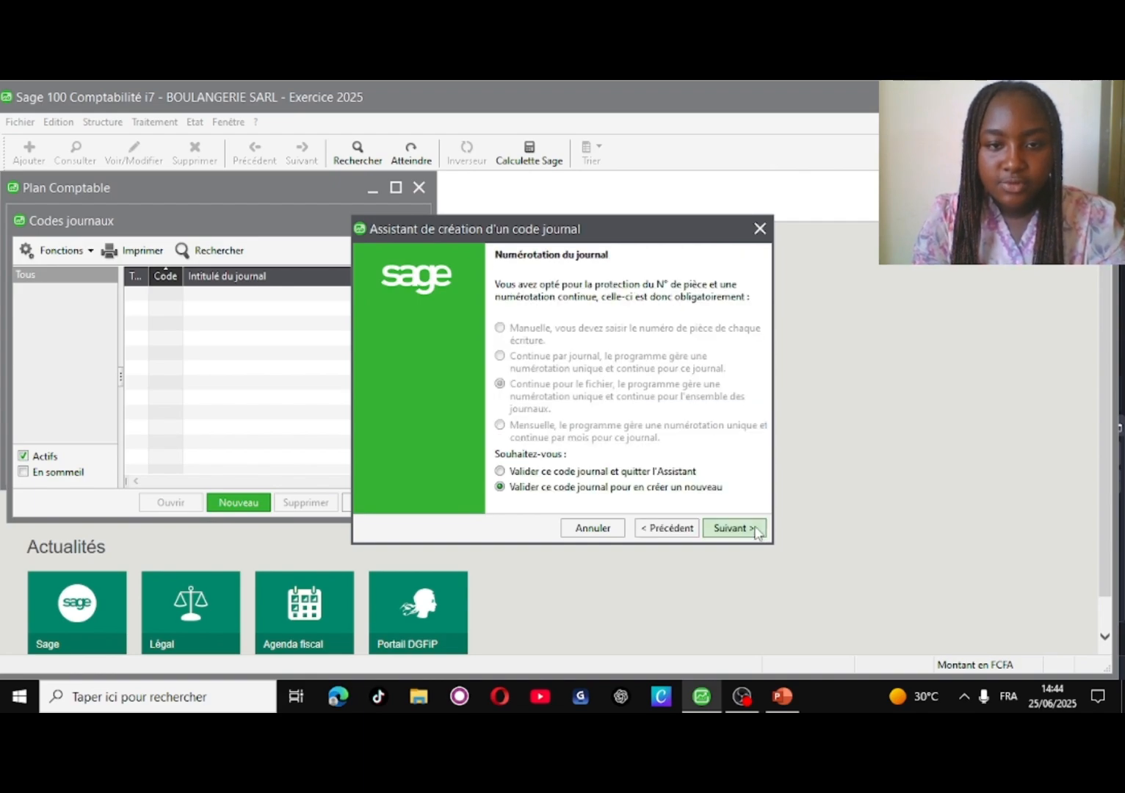
{"action": "left_click", "coordinate": [735, 528]}
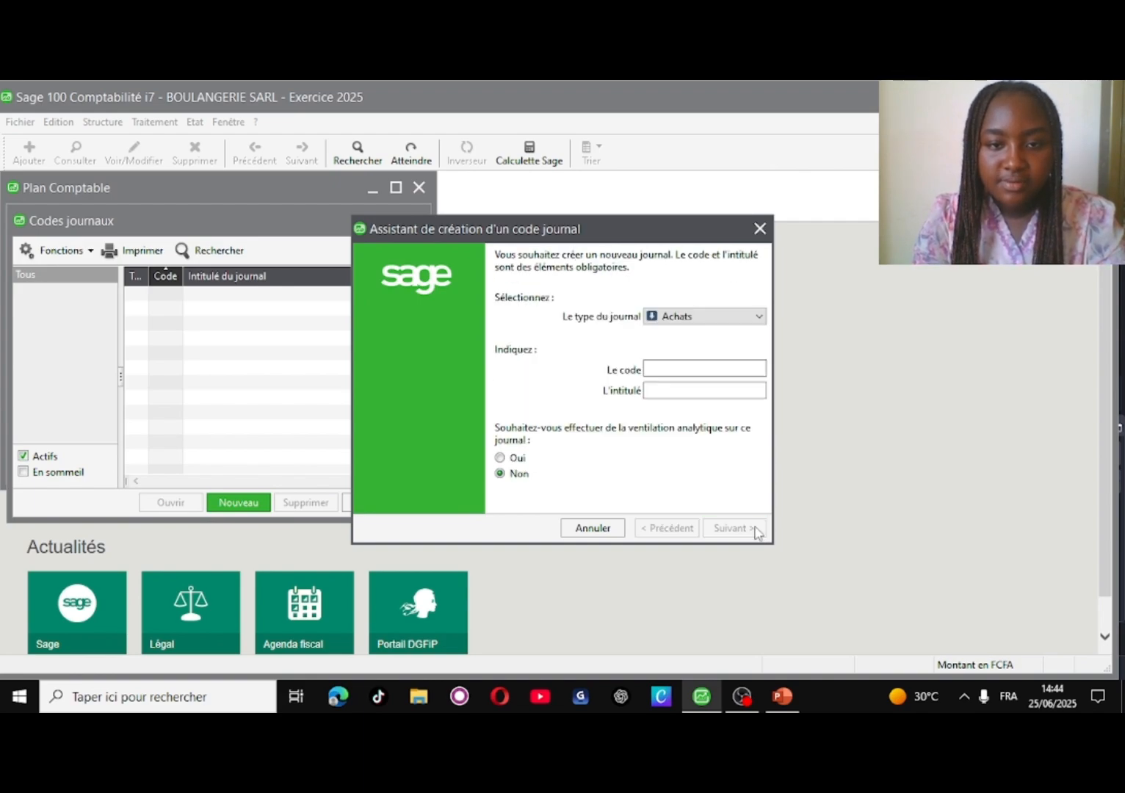
- Create a Ventes-type journal with code VTE and title VENTE DE MARCHANDISE
{"action": "left_click", "coordinate": [763, 315]}
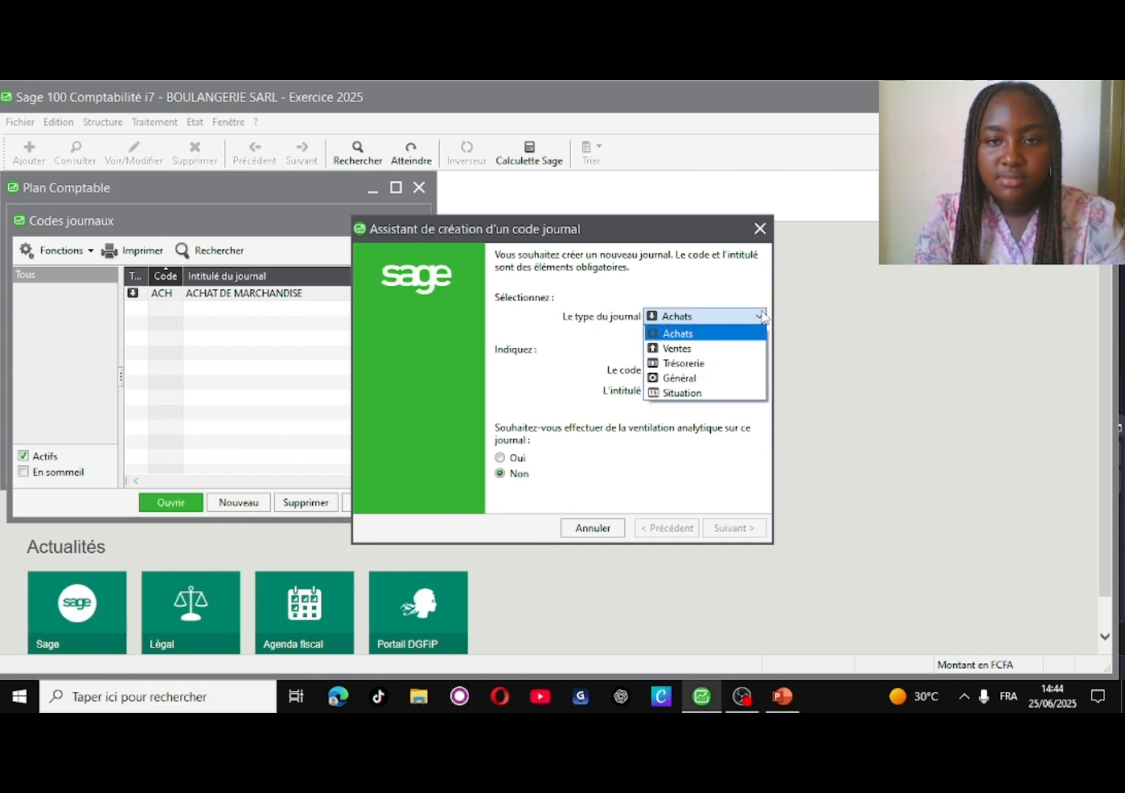
{"action": "left_click", "coordinate": [709, 349]}
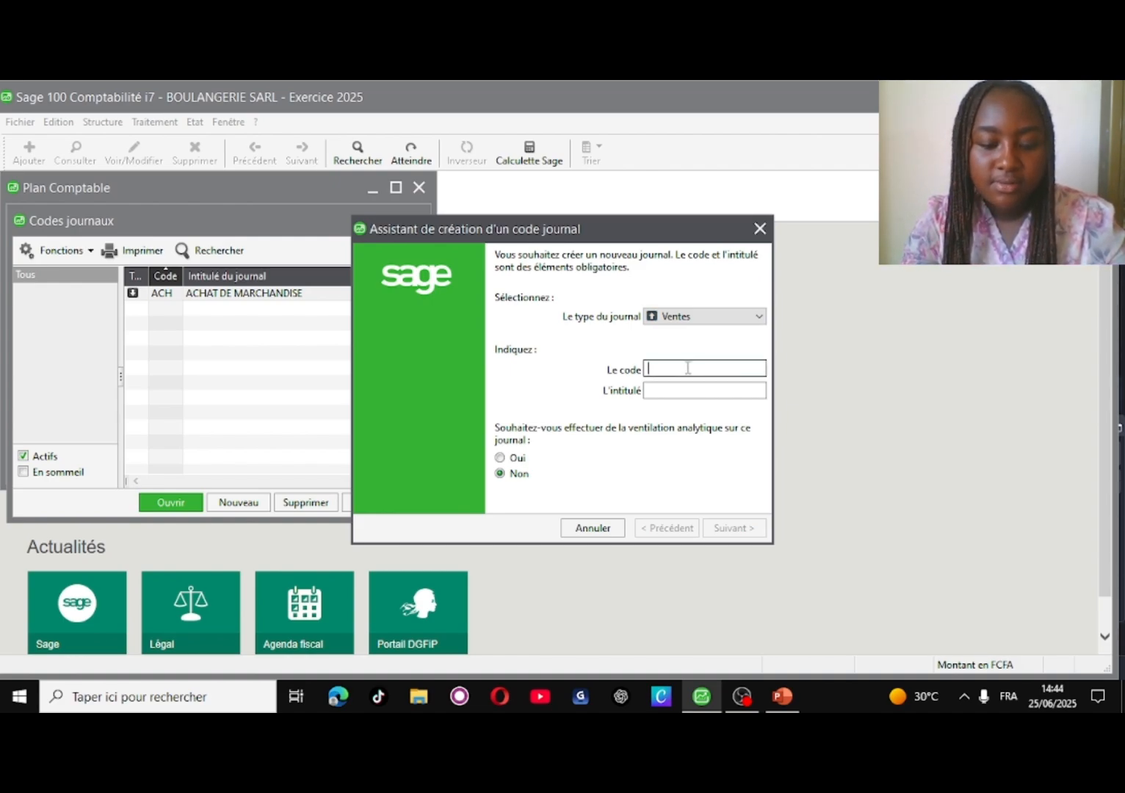
{"action": "type", "text": "VTE"}
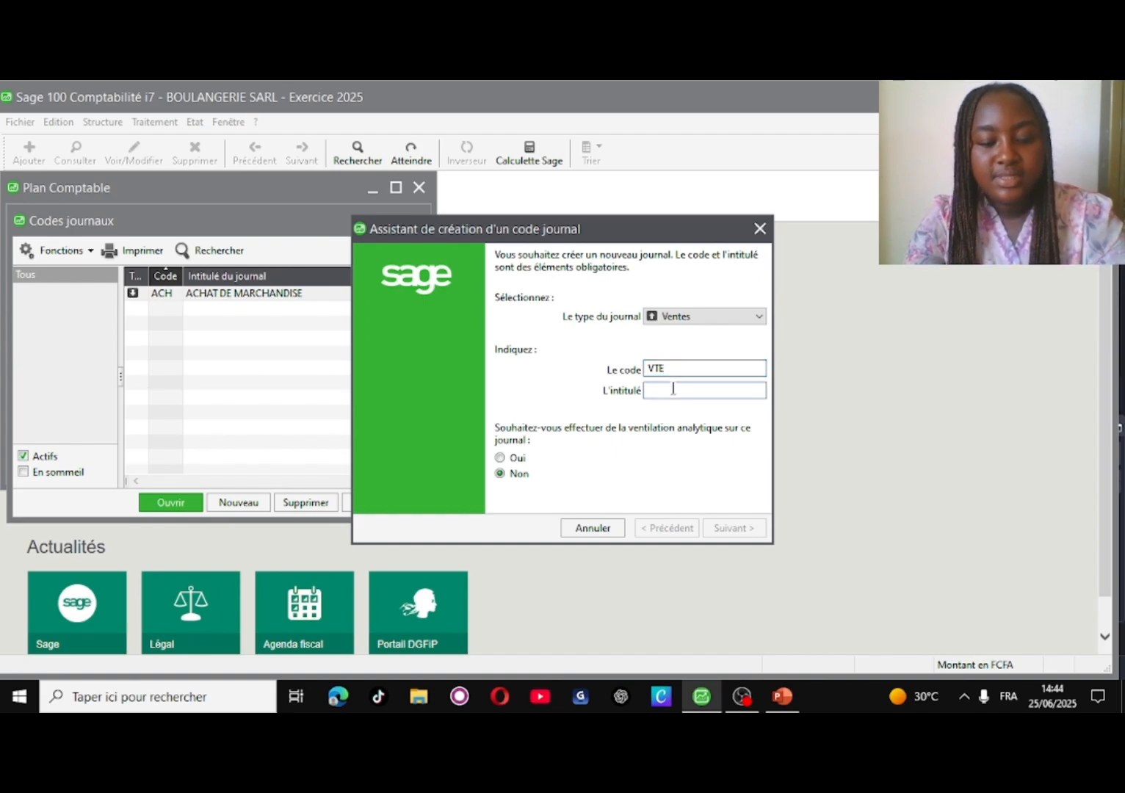
{"action": "type", "text": "VENTE"}
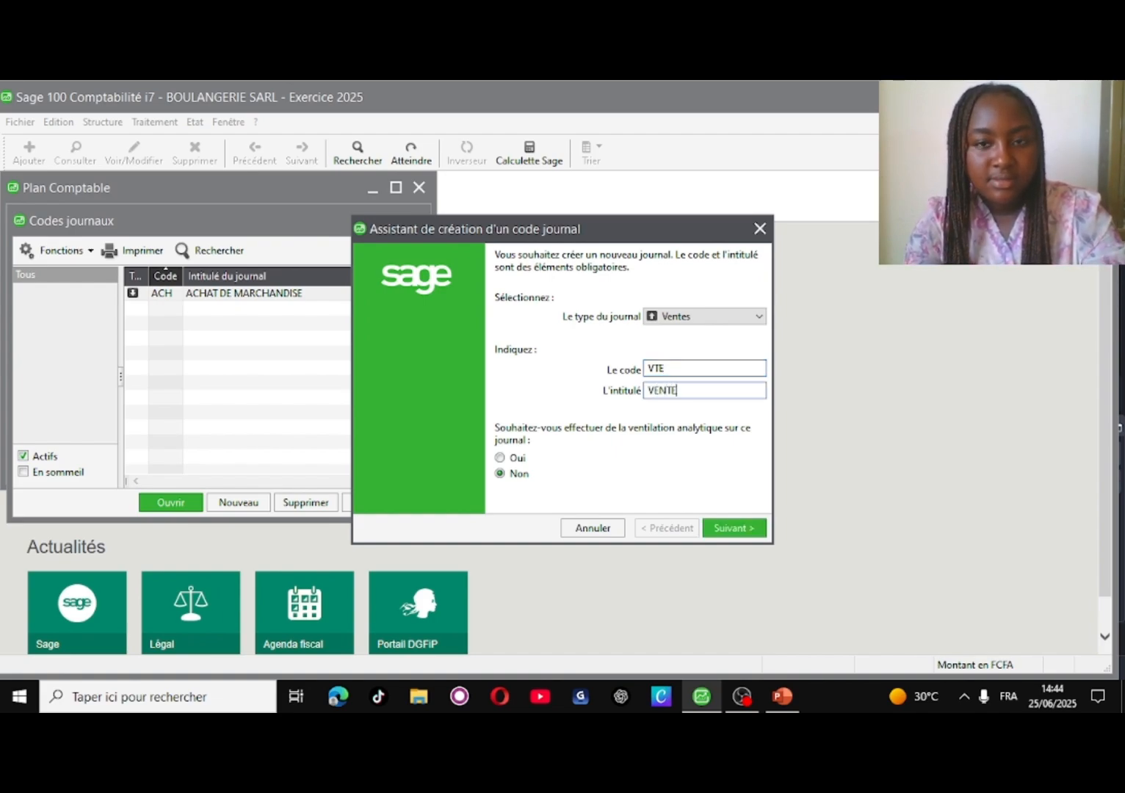
{"action": "type", "text": " DE"}
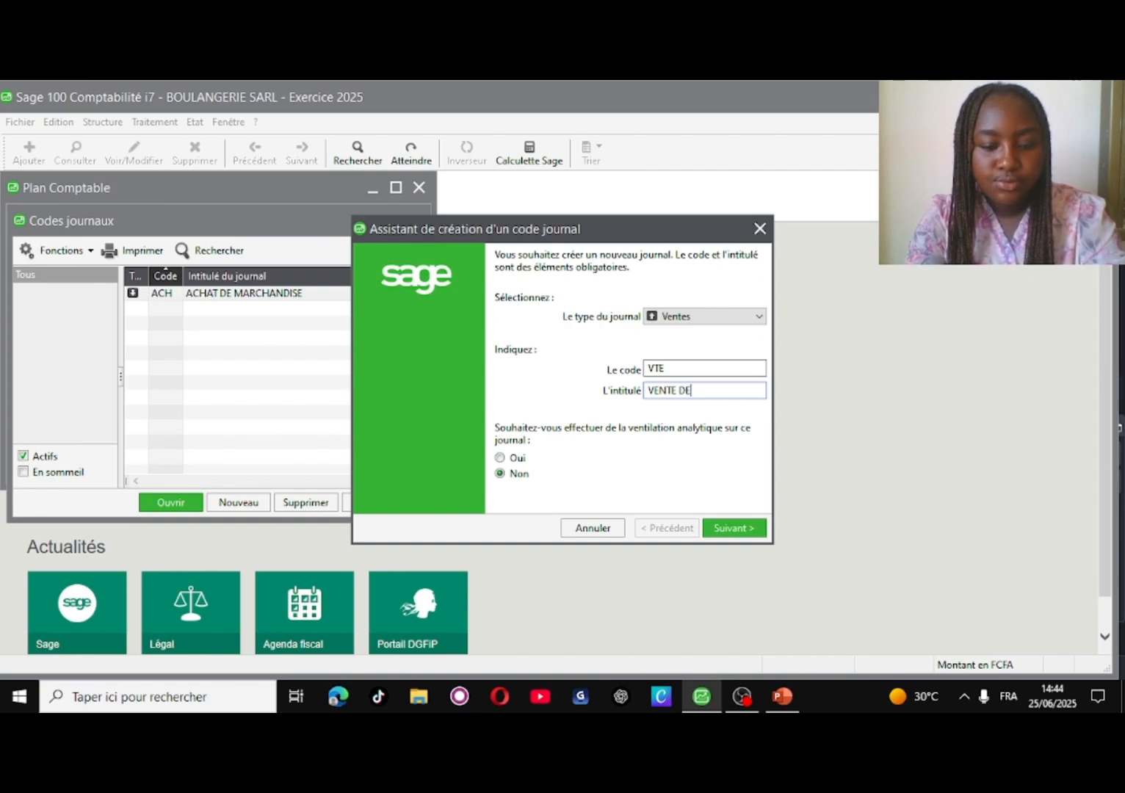
{"action": "type", "text": " MARC"}
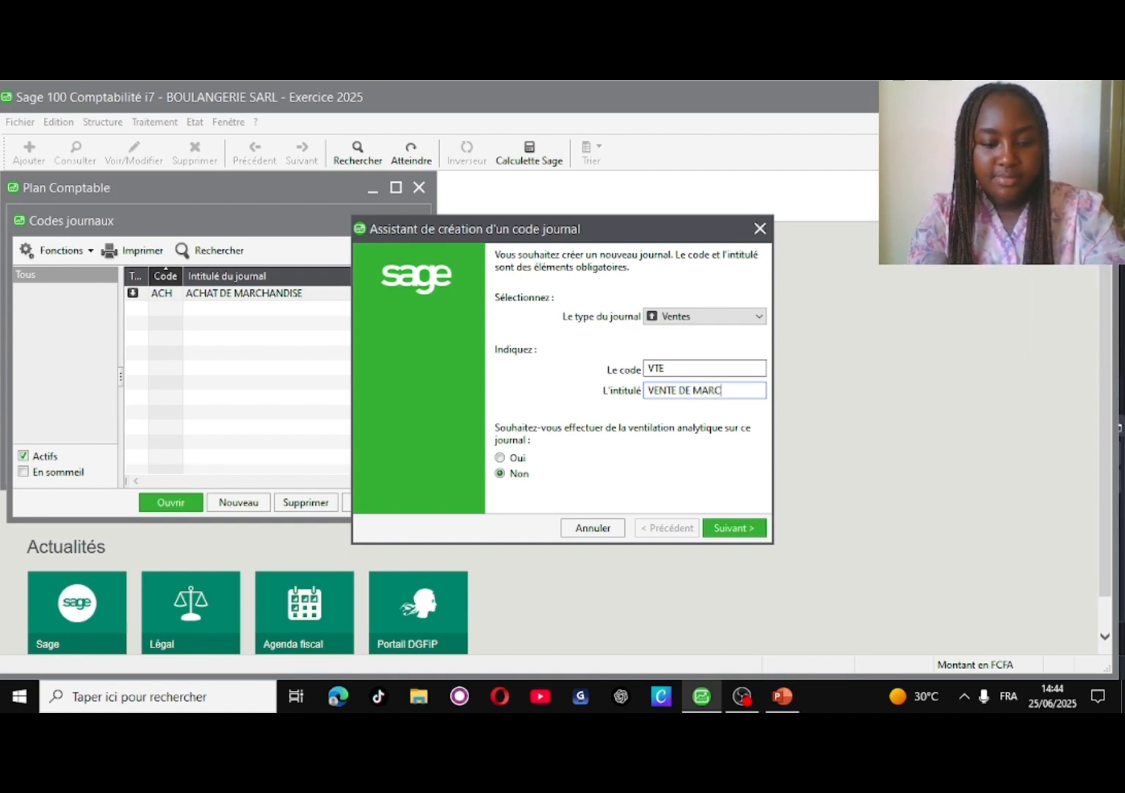
{"action": "type", "text": "HAN"}
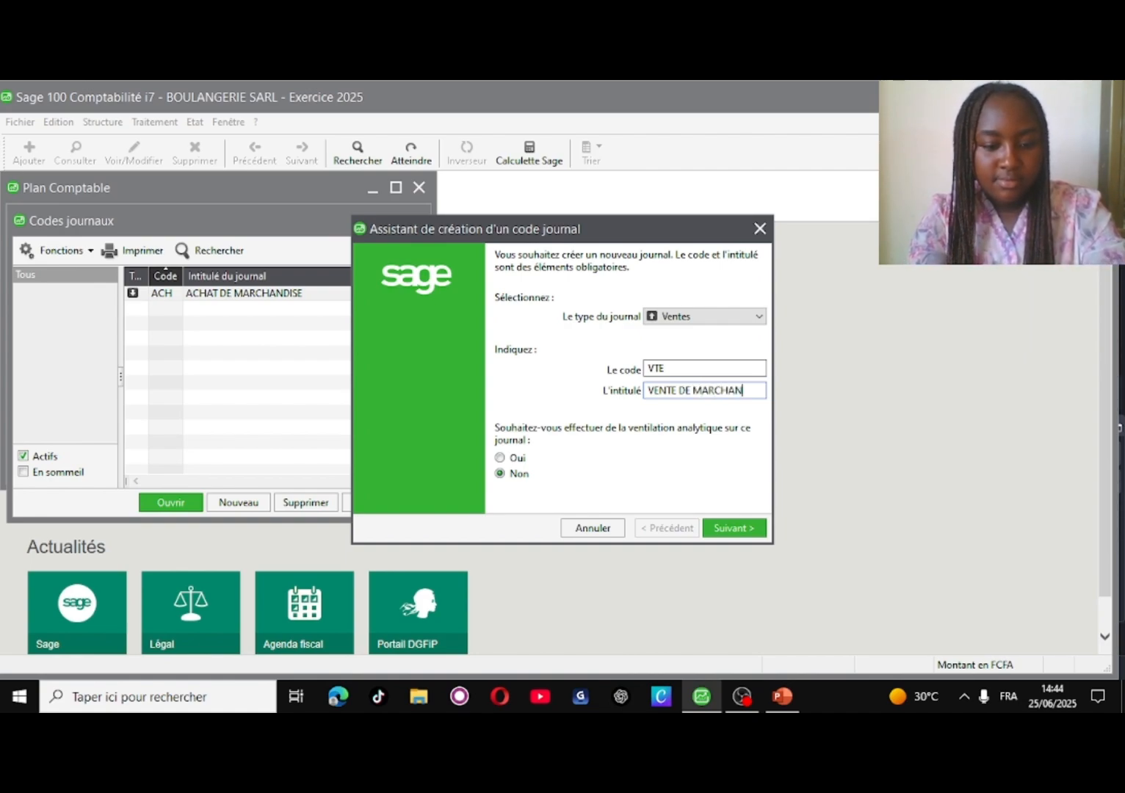
{"action": "type", "text": "D"}
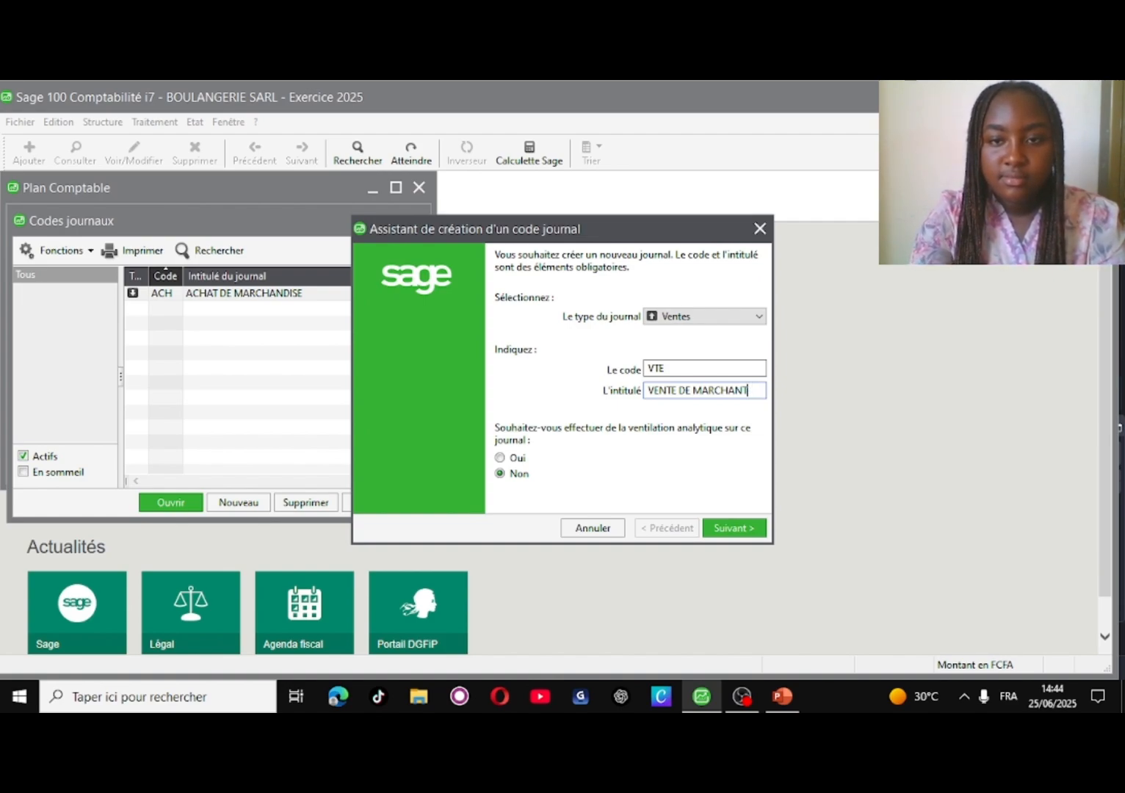
{"action": "key", "text": "BackSpace"}
{"action": "type", "text": "DISE"}
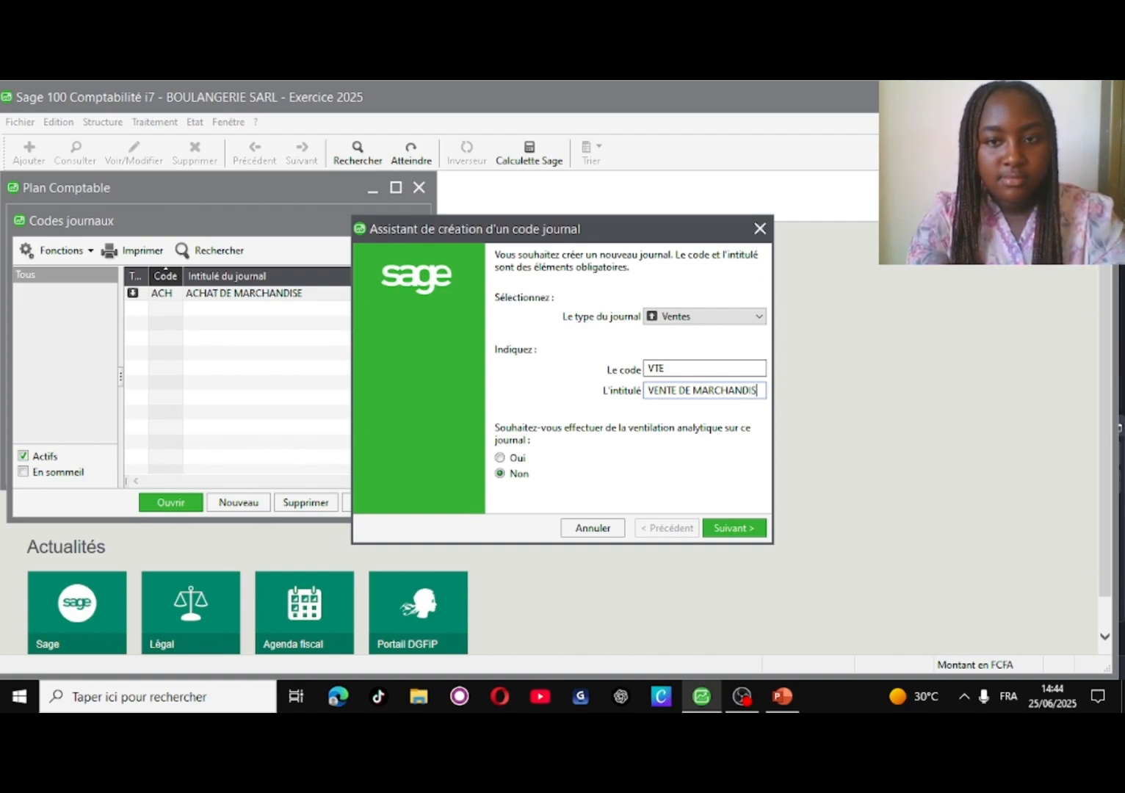
{"action": "left_click", "coordinate": [738, 527]}
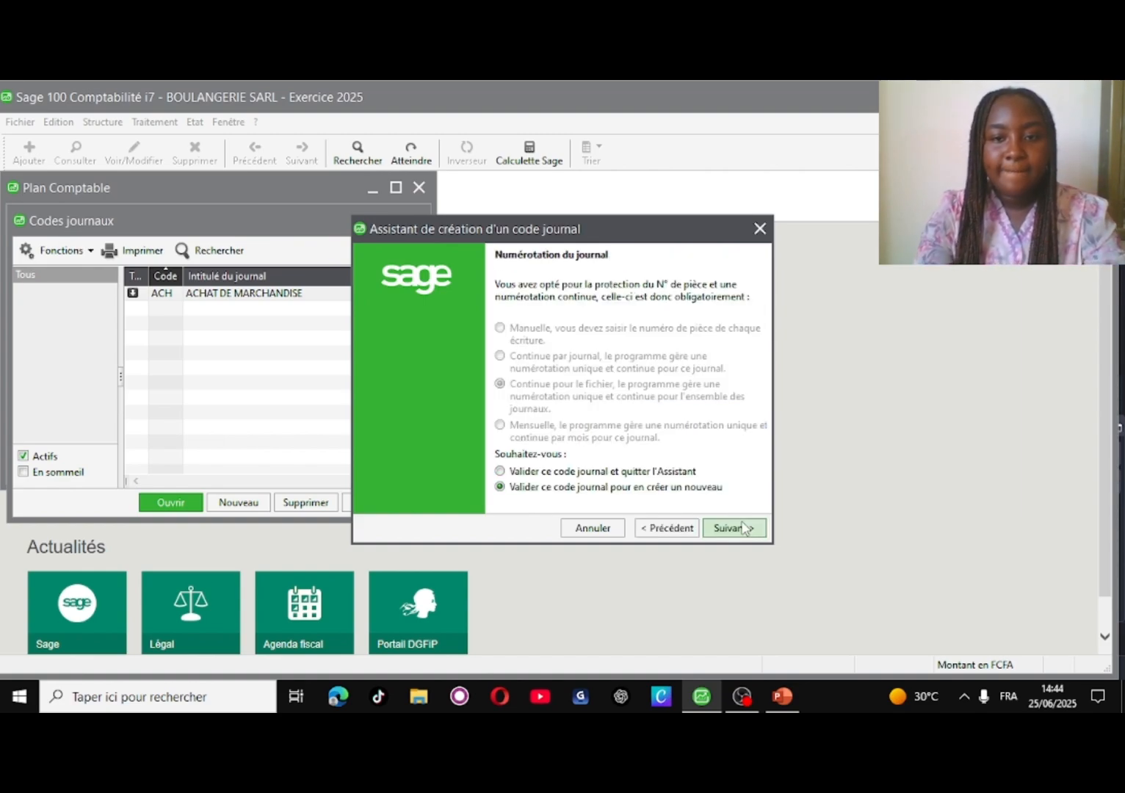
{"action": "left_click", "coordinate": [741, 525]}
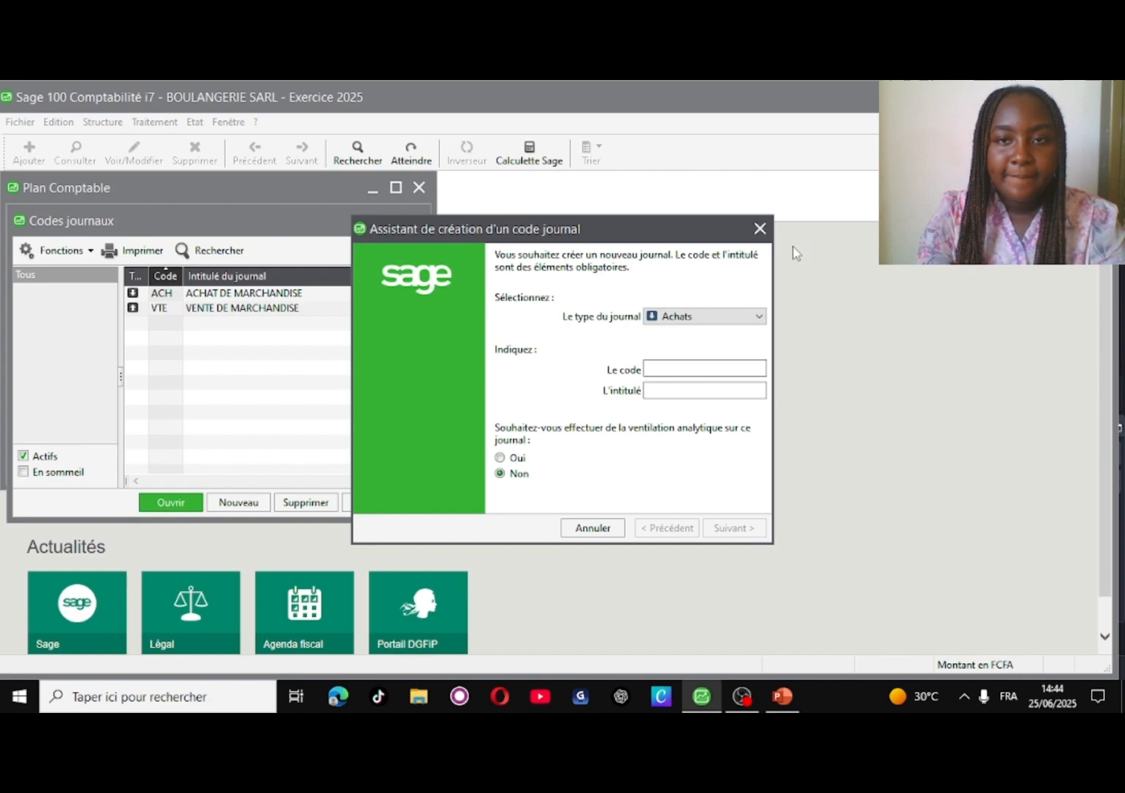
- Close the journal wizard, start Traitement > Saisie des écritures, and view the exercise slide
{"action": "left_click", "coordinate": [759, 228]}
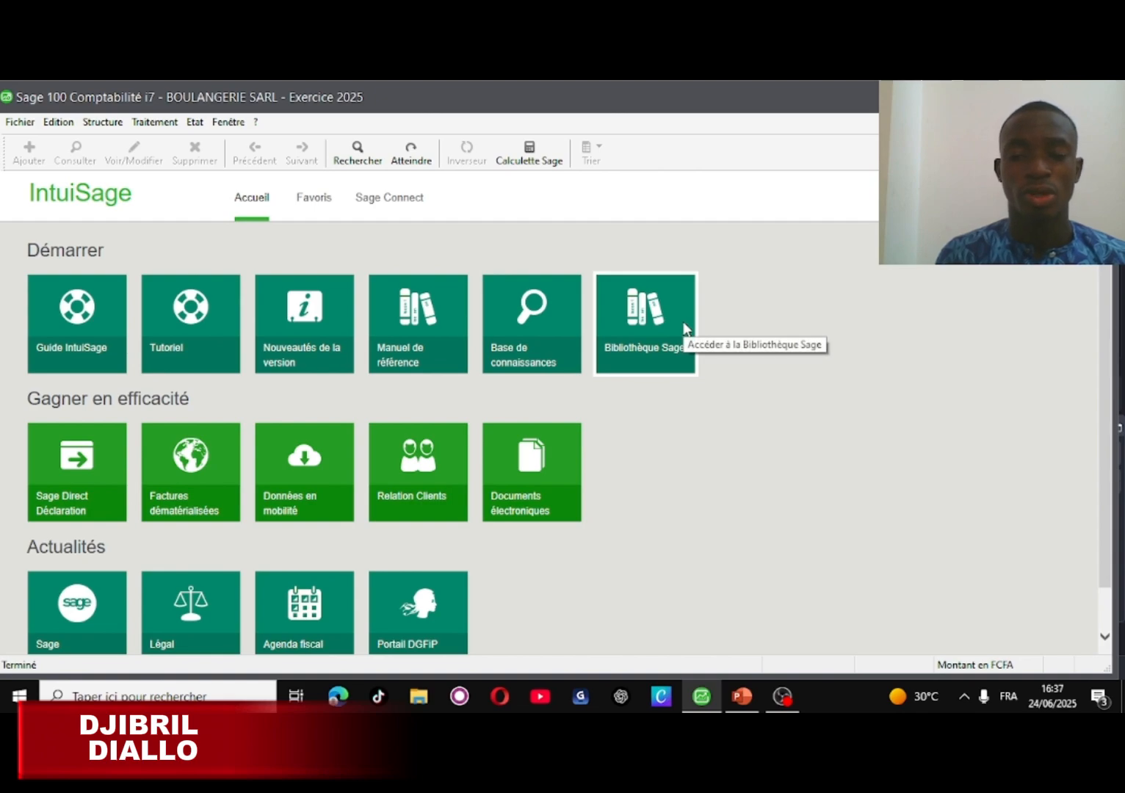
{"action": "left_click", "coordinate": [156, 127]}
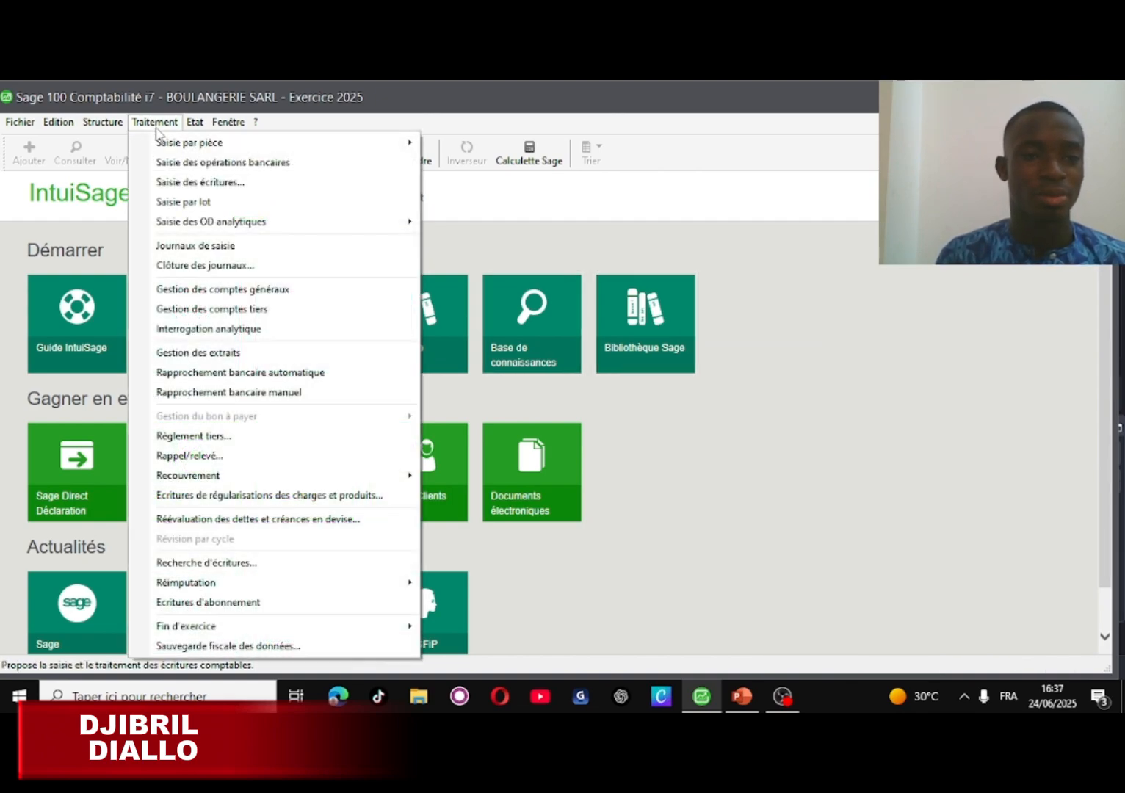
{"action": "left_click", "coordinate": [202, 185]}
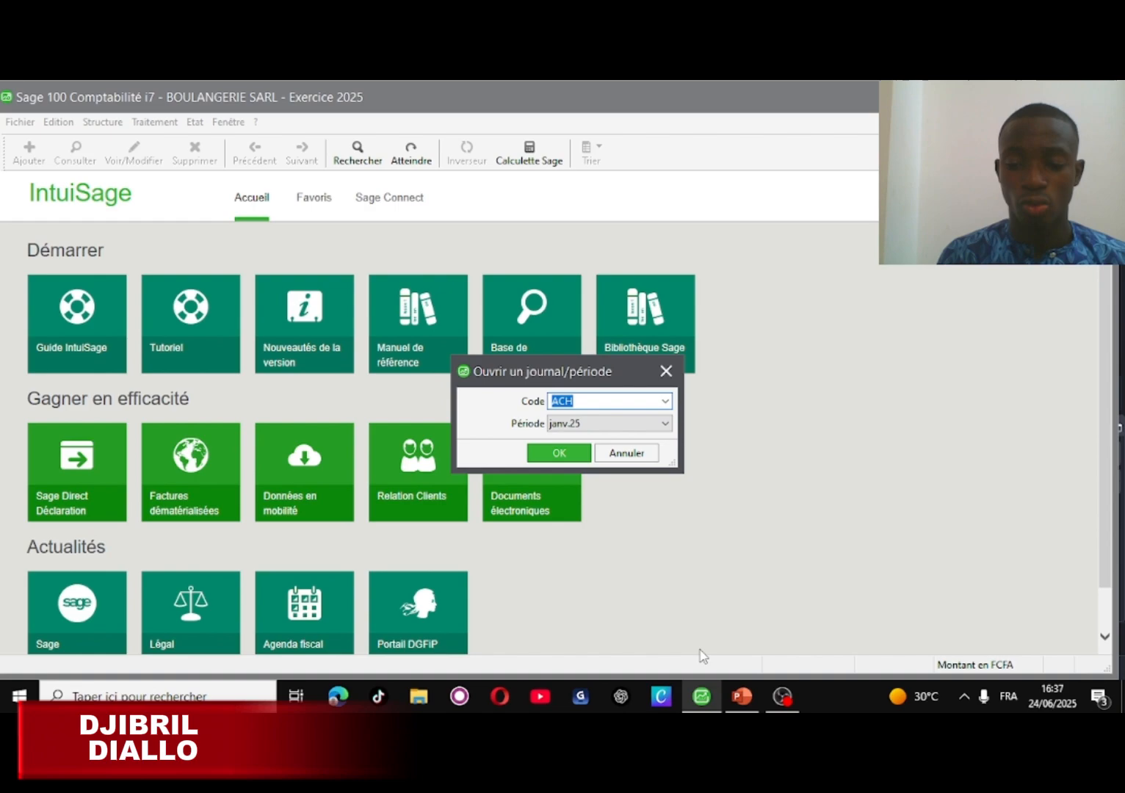
{"action": "left_click", "coordinate": [742, 695]}
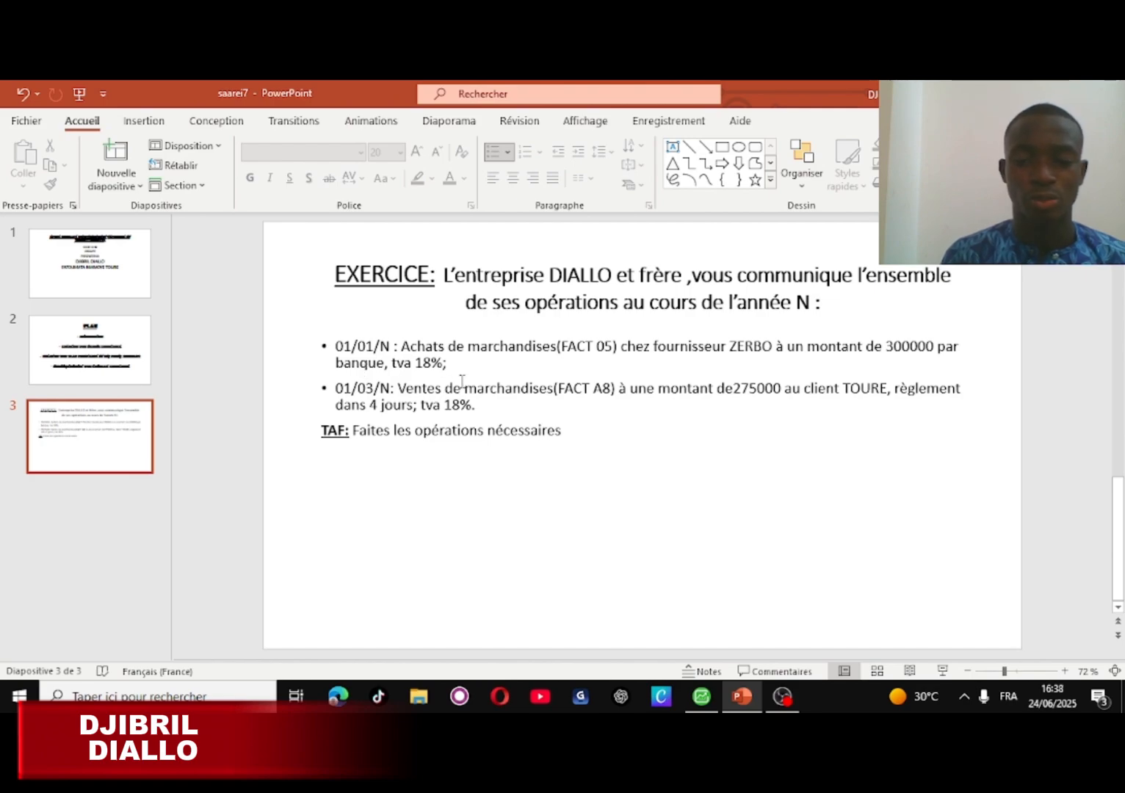
- In the janv.25 ACH journal, record FACT 05 on account 601, ACHATS DE MARCHANDISES, debit 300000
{"action": "left_click", "coordinate": [703, 702]}
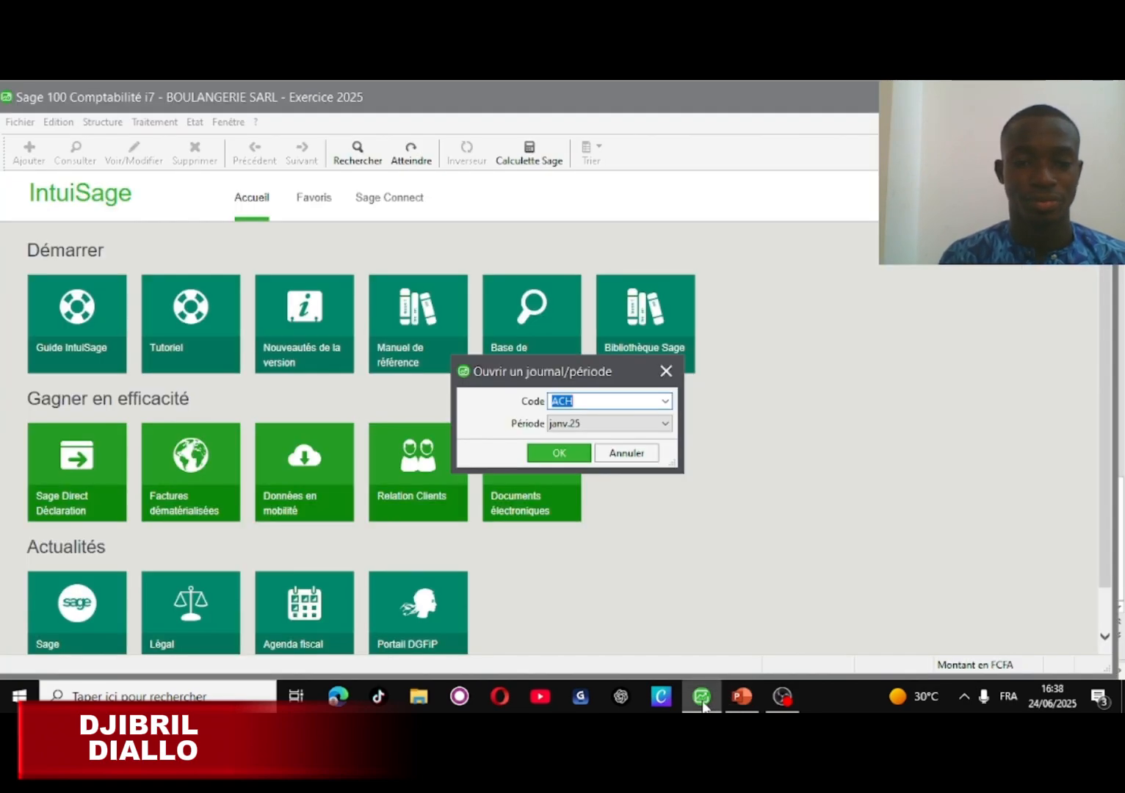
{"action": "left_click", "coordinate": [565, 461]}
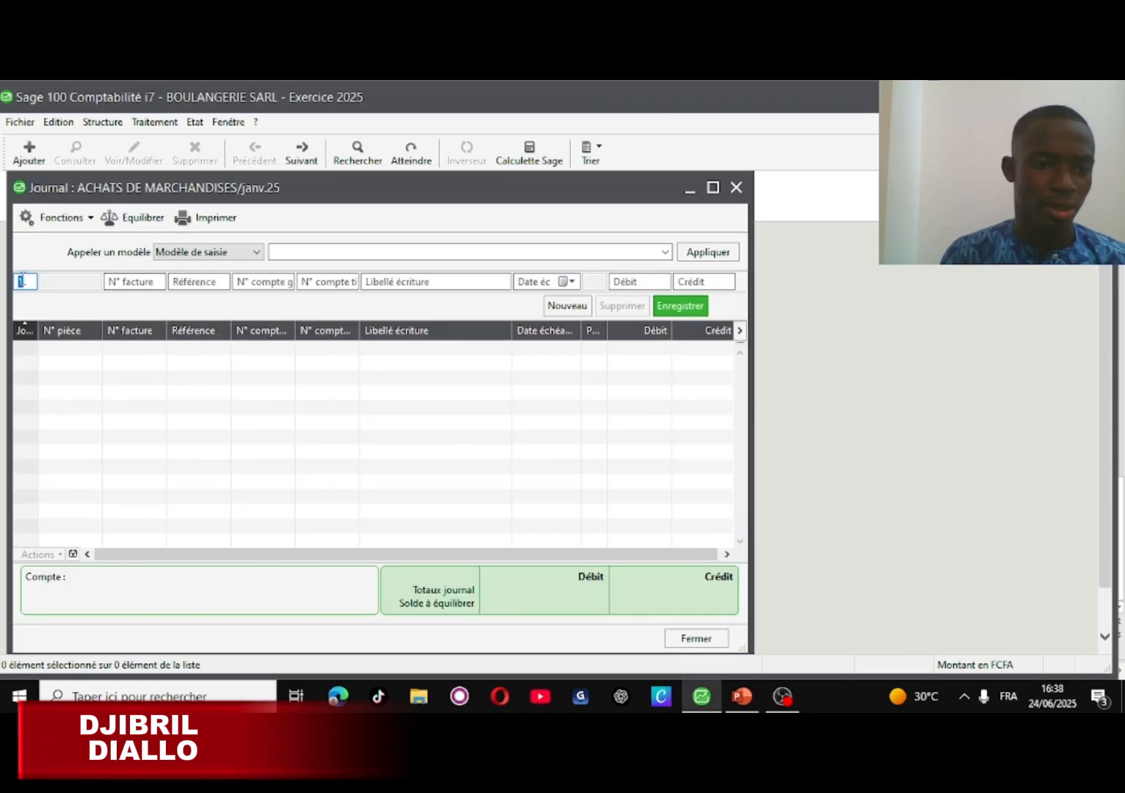
{"action": "left_click", "coordinate": [123, 282]}
{"action": "type", "text": "FACT"}
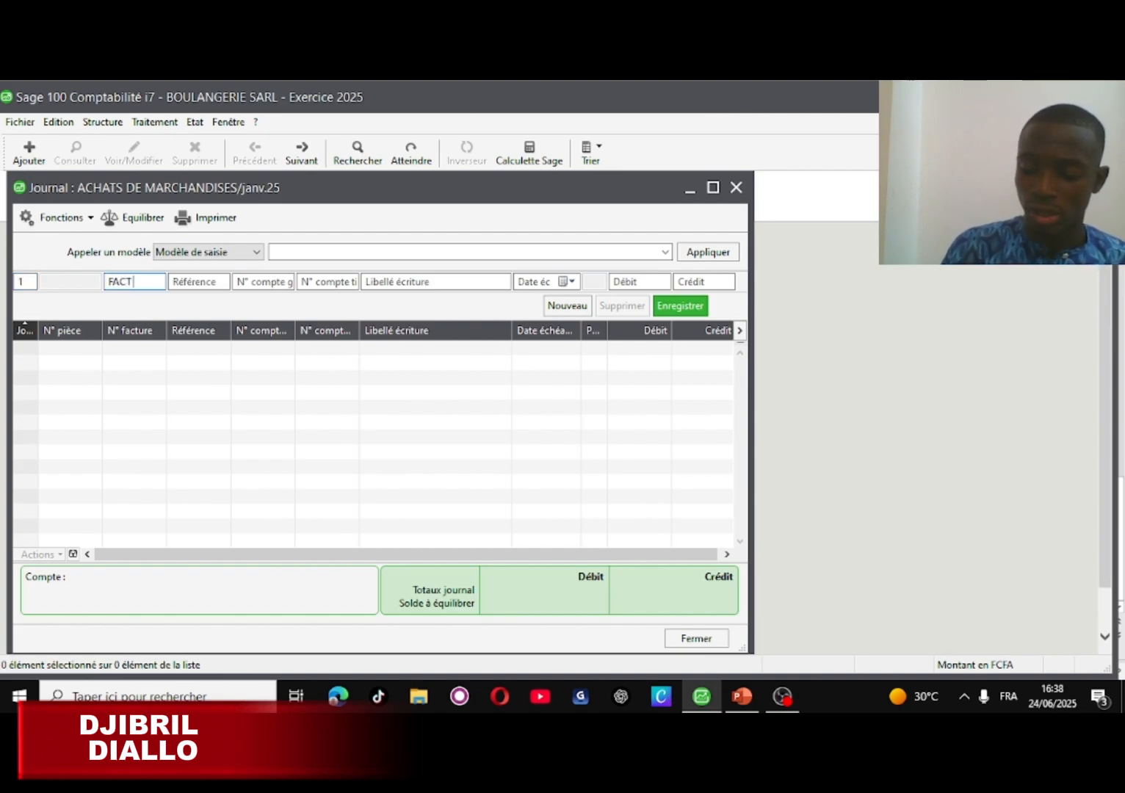
{"action": "type", "text": " 05"}
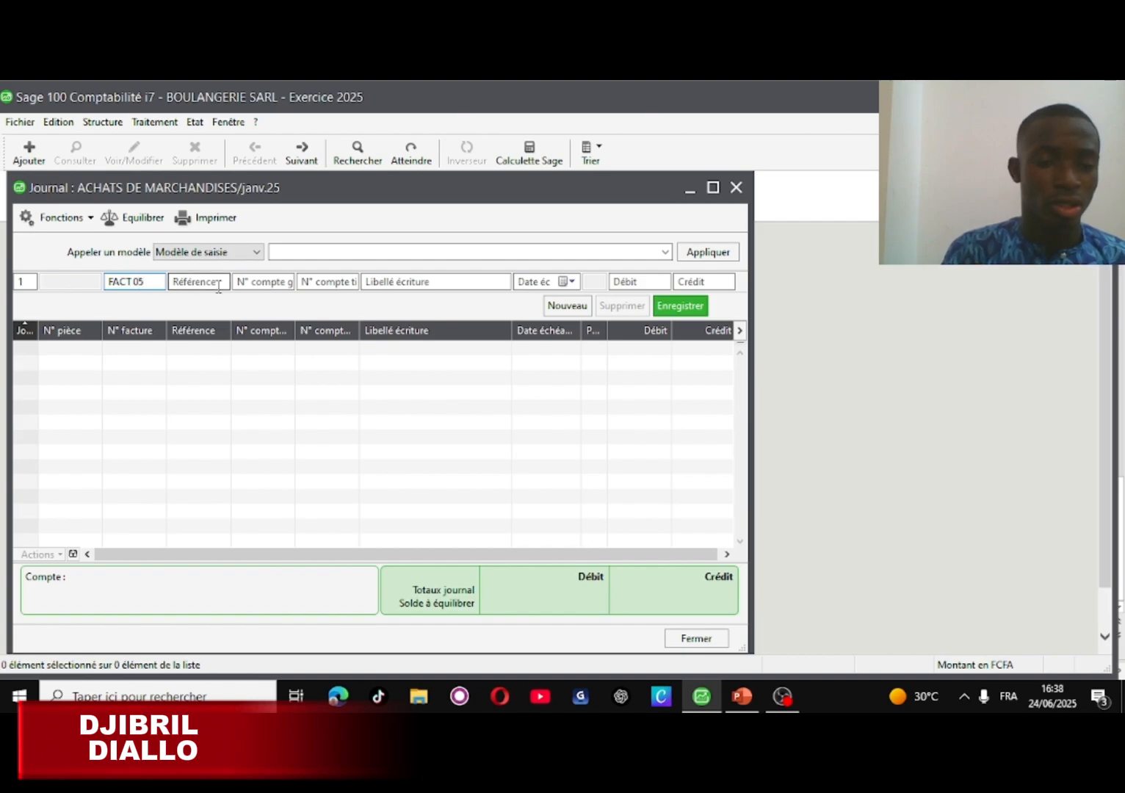
{"action": "left_click", "coordinate": [249, 284]}
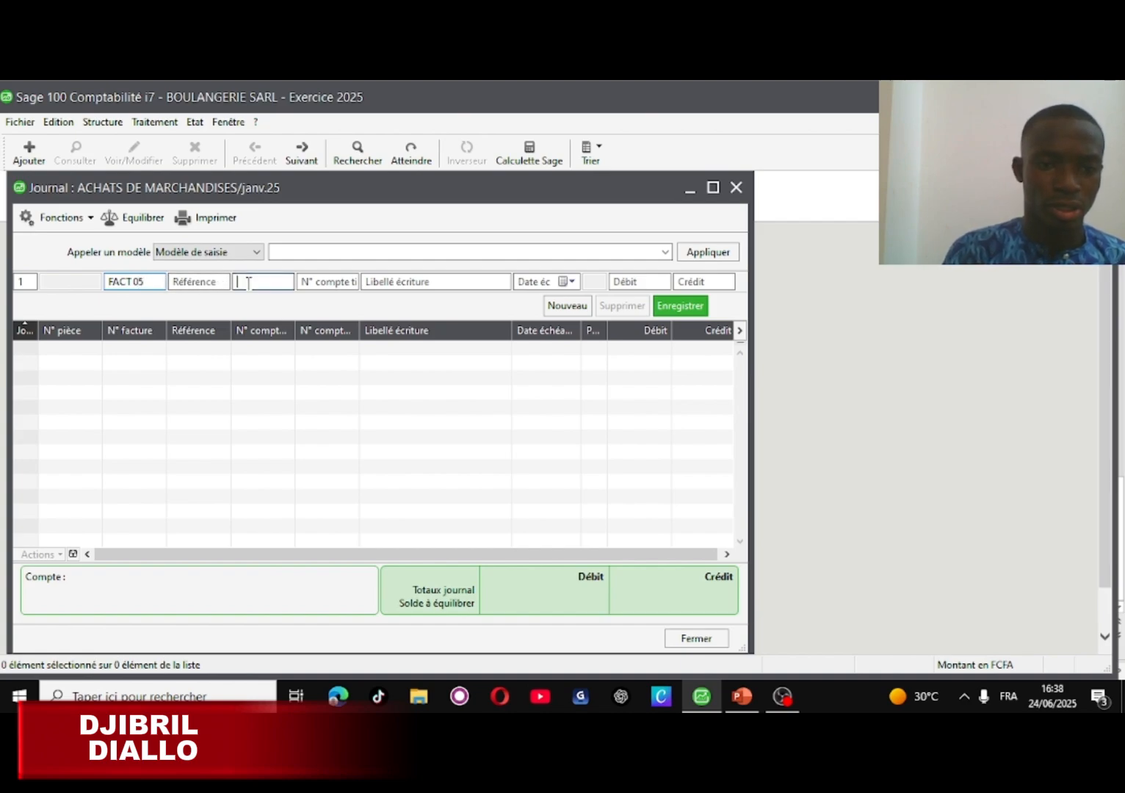
{"action": "type", "text": "601"}
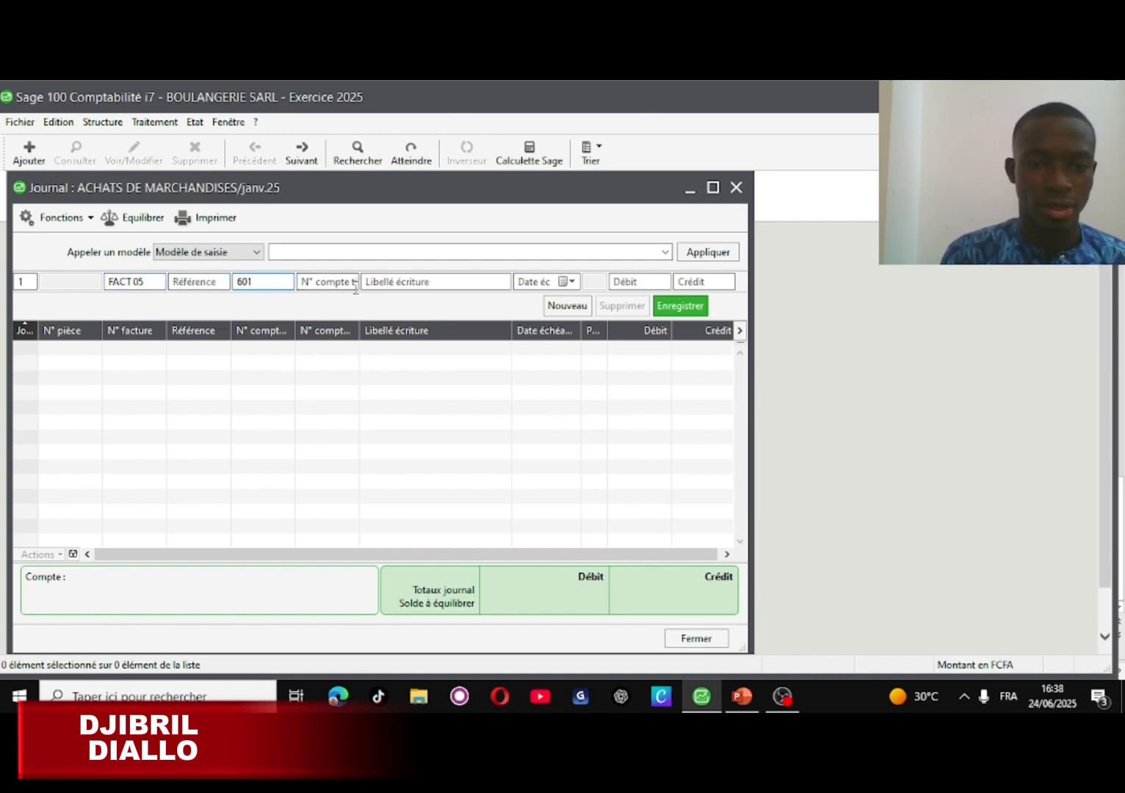
{"action": "key", "text": "Tab"}
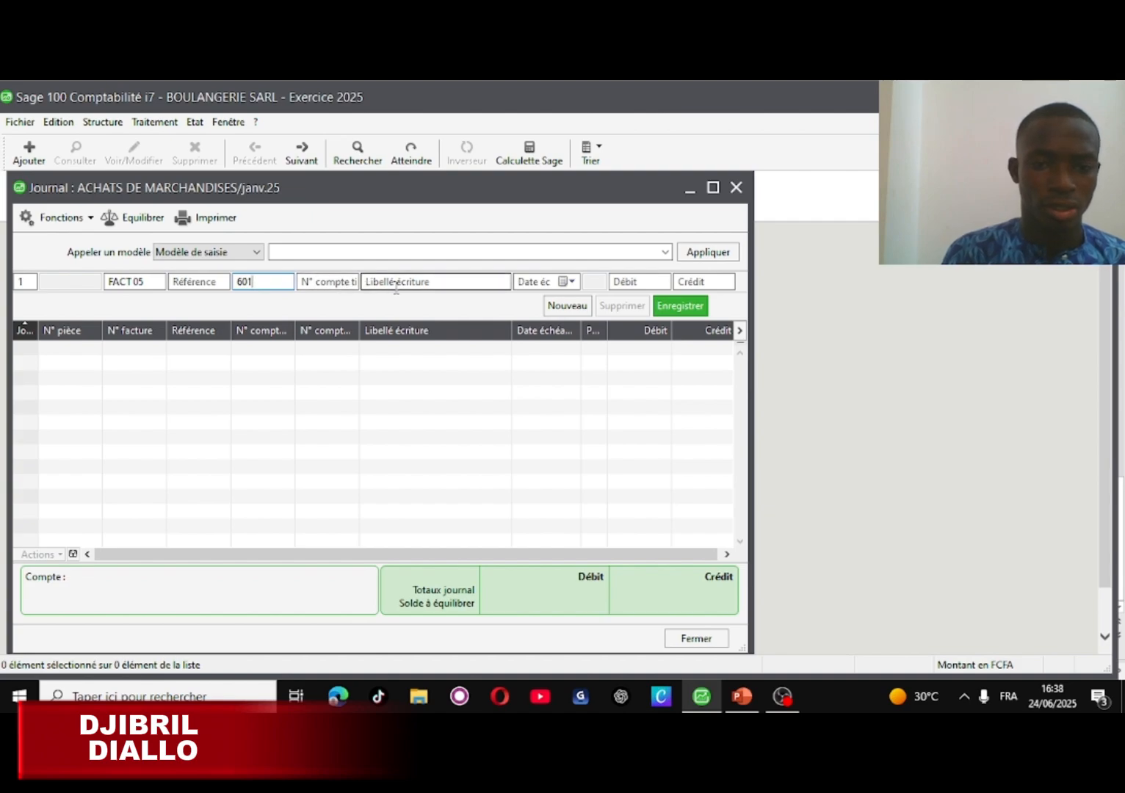
{"action": "left_click", "coordinate": [393, 282]}
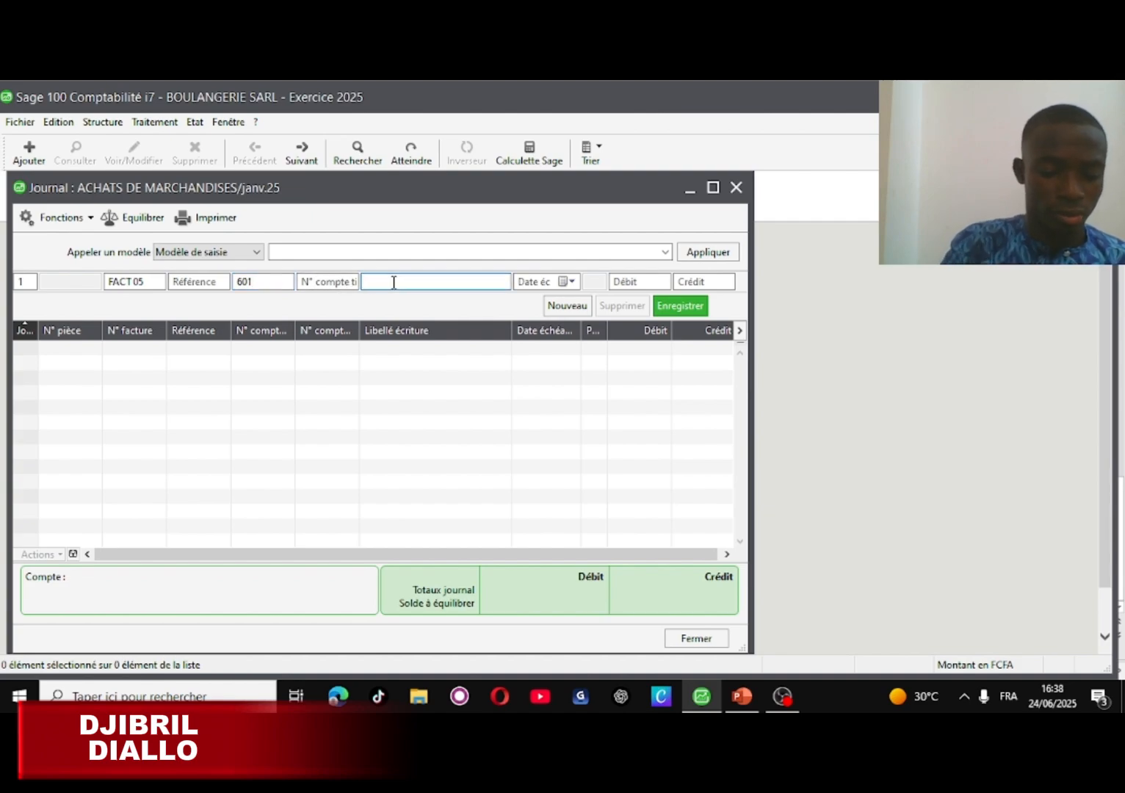
{"action": "type", "text": "ACHA"}
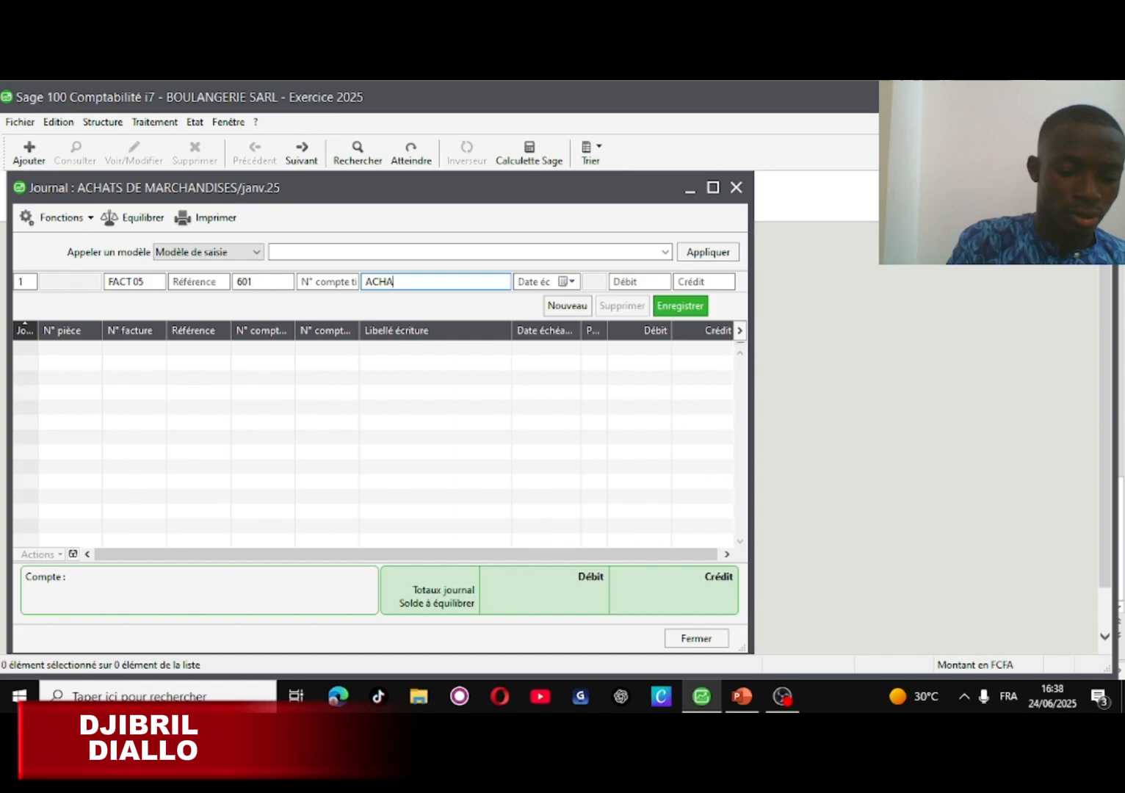
{"action": "type", "text": "TS D"}
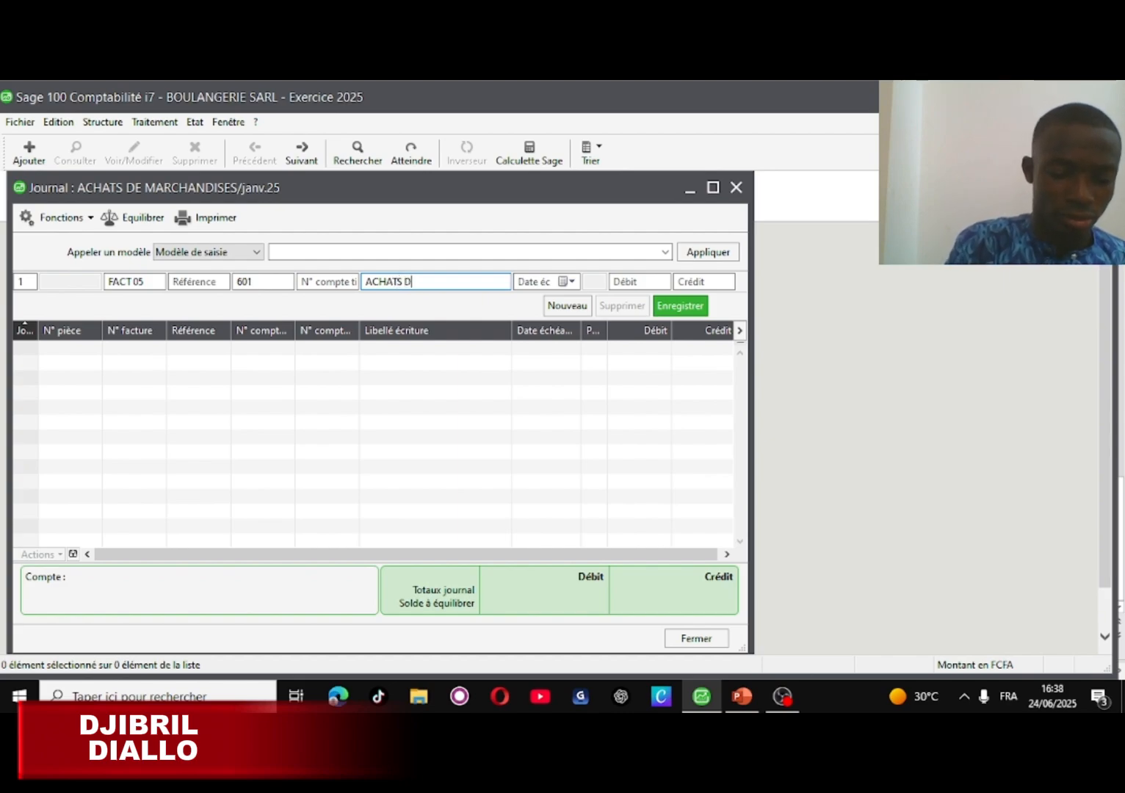
{"action": "type", "text": "E MA"}
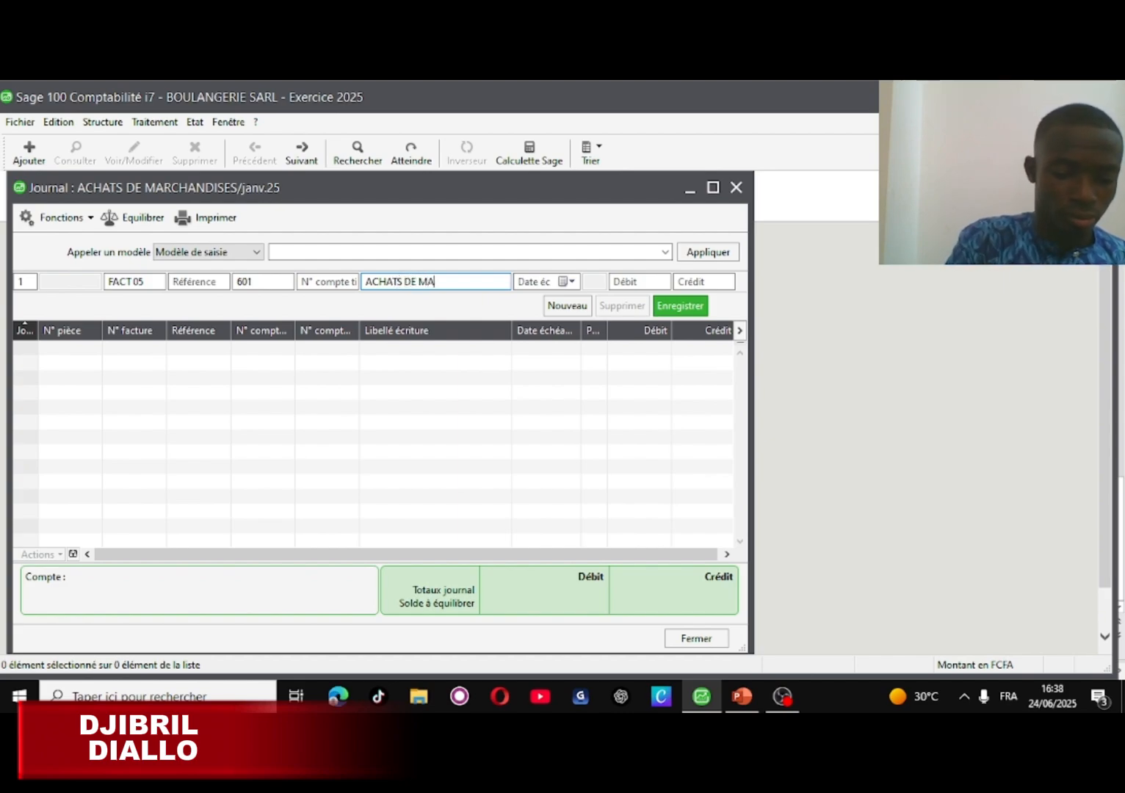
{"action": "type", "text": "RCHA"}
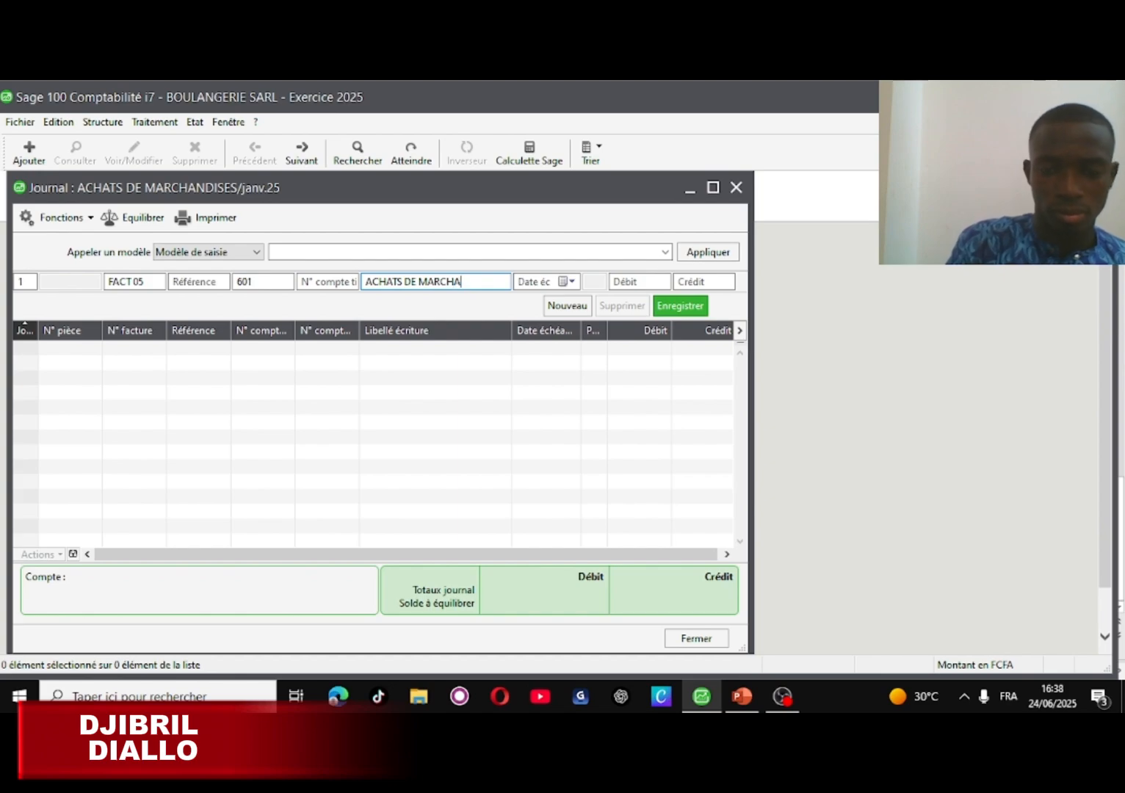
{"action": "type", "text": "NDI"}
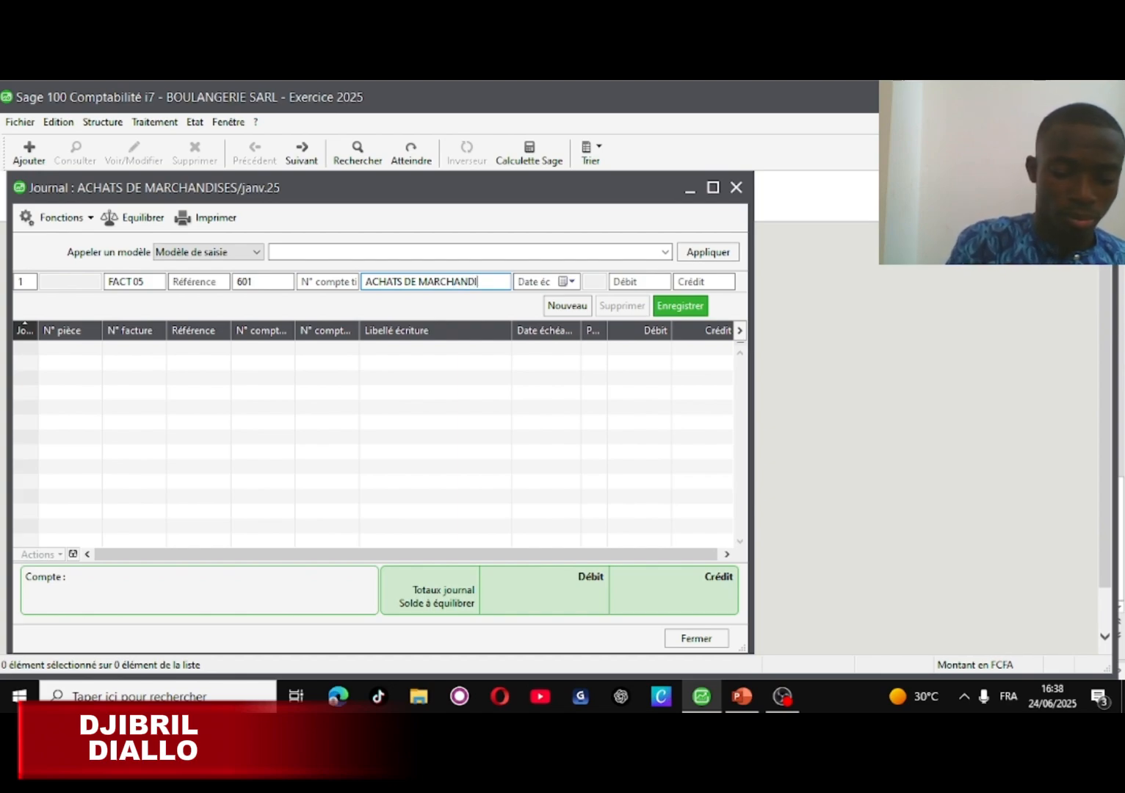
{"action": "type", "text": "S"}
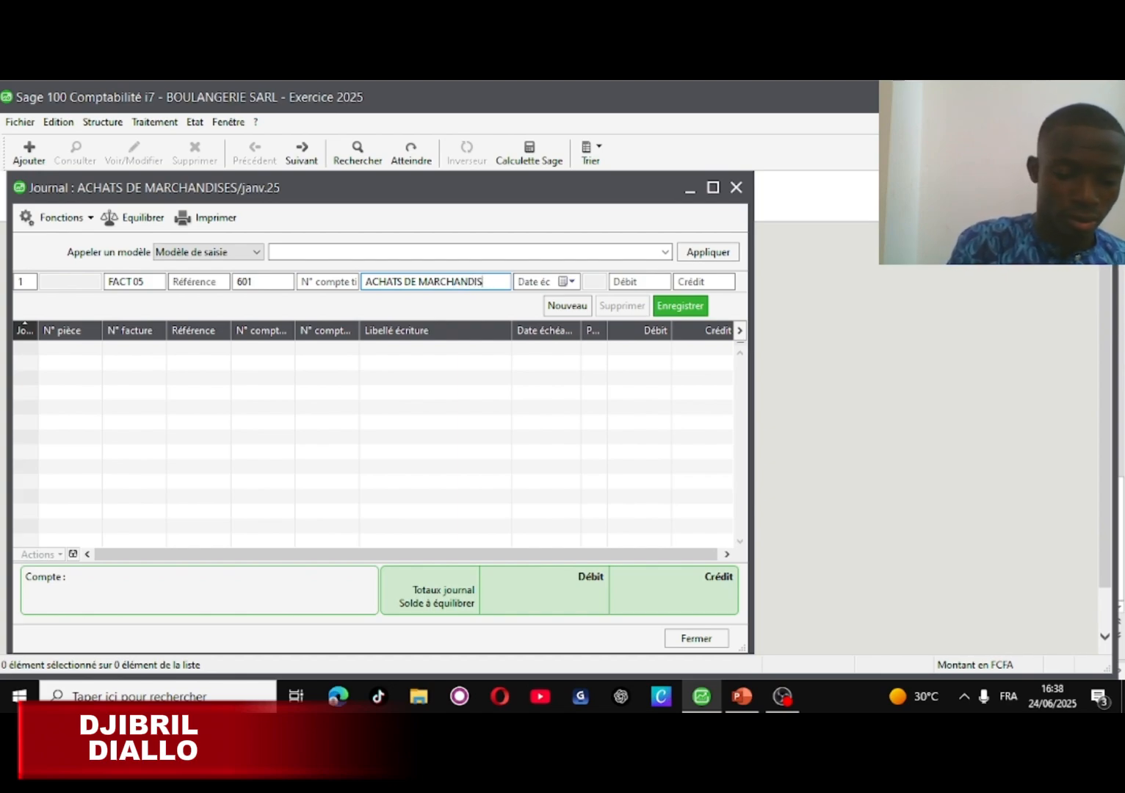
{"action": "type", "text": "ES"}
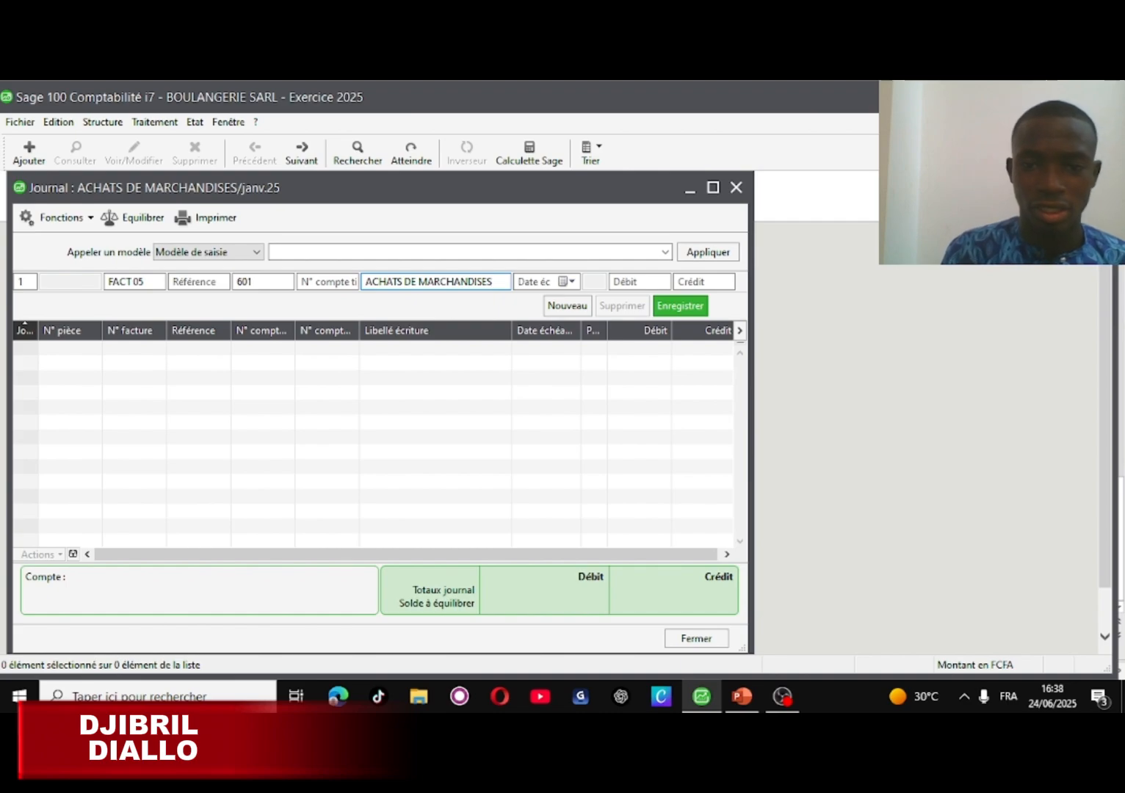
{"action": "left_click", "coordinate": [634, 284]}
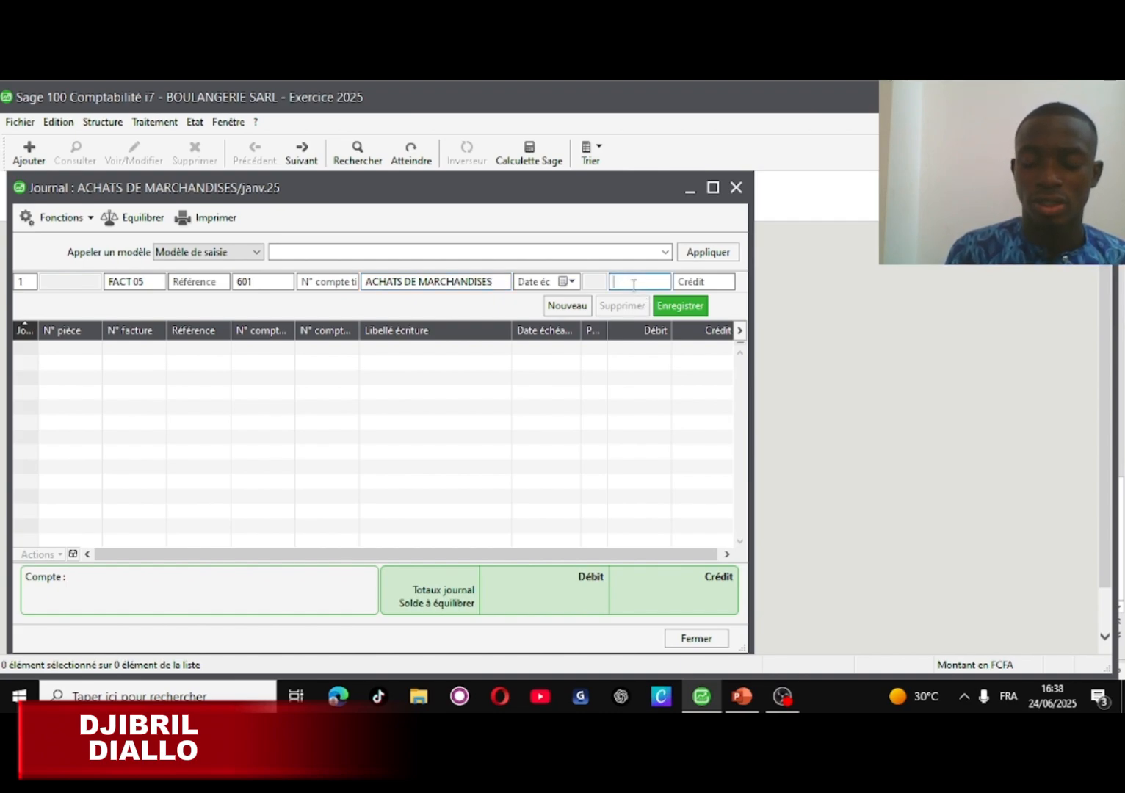
{"action": "type", "text": "300"}
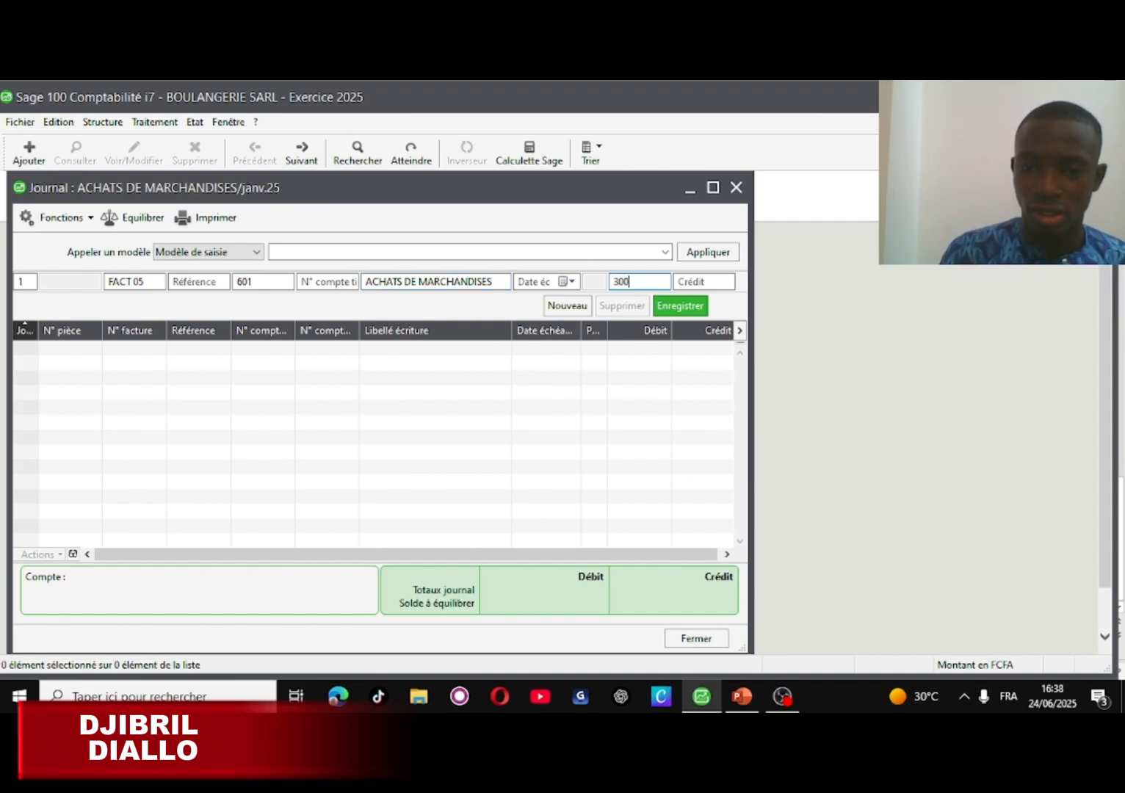
{"action": "type", "text": "000"}
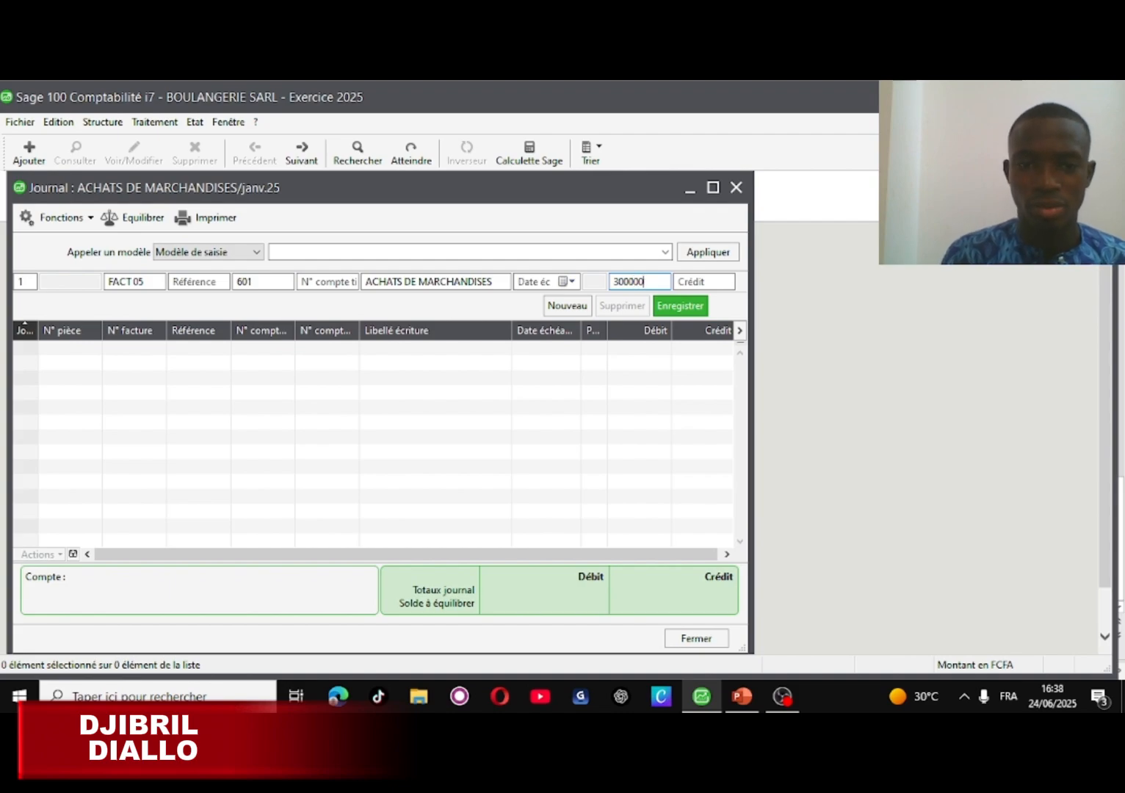
{"action": "left_click", "coordinate": [697, 312]}
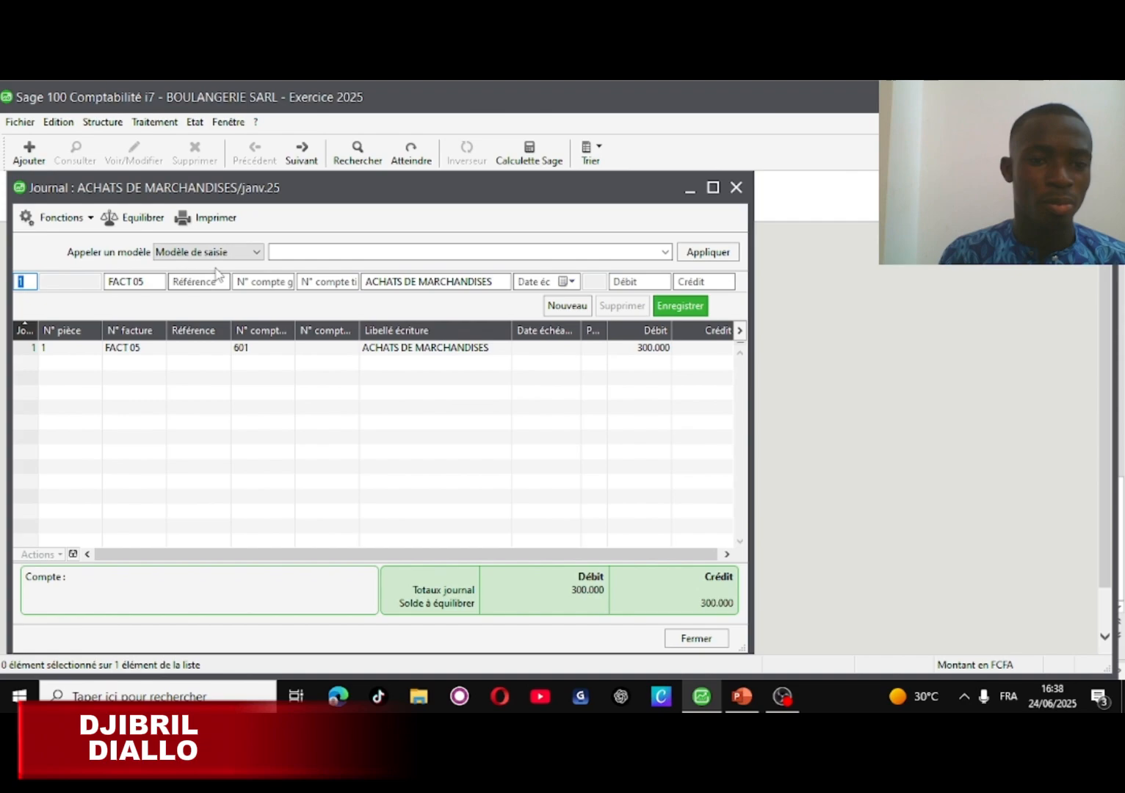
- Add a FACT 05 line on account 445 labelled TVA with a 54,000 debit
{"action": "left_click", "coordinate": [272, 280]}
{"action": "type", "text": "445"}
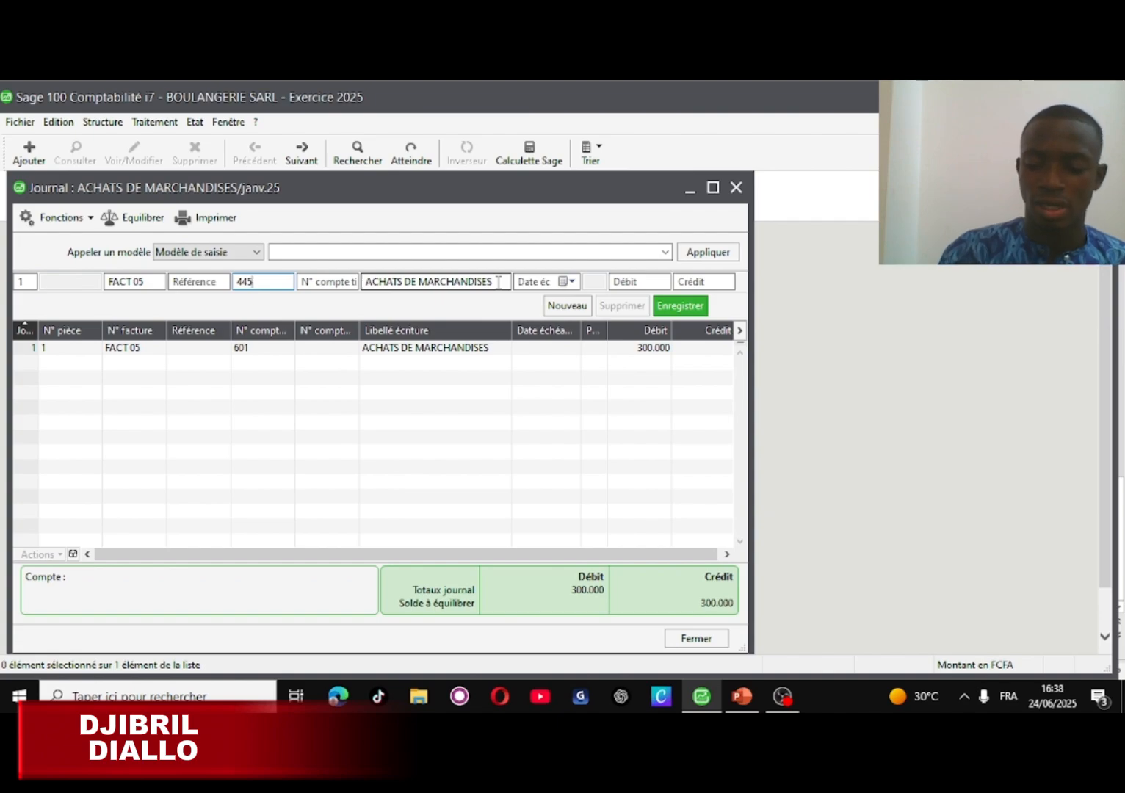
{"action": "key", "text": "BackSpace"}
{"action": "key", "text": "BackSpace"}
{"action": "key", "text": "BackSpace"}
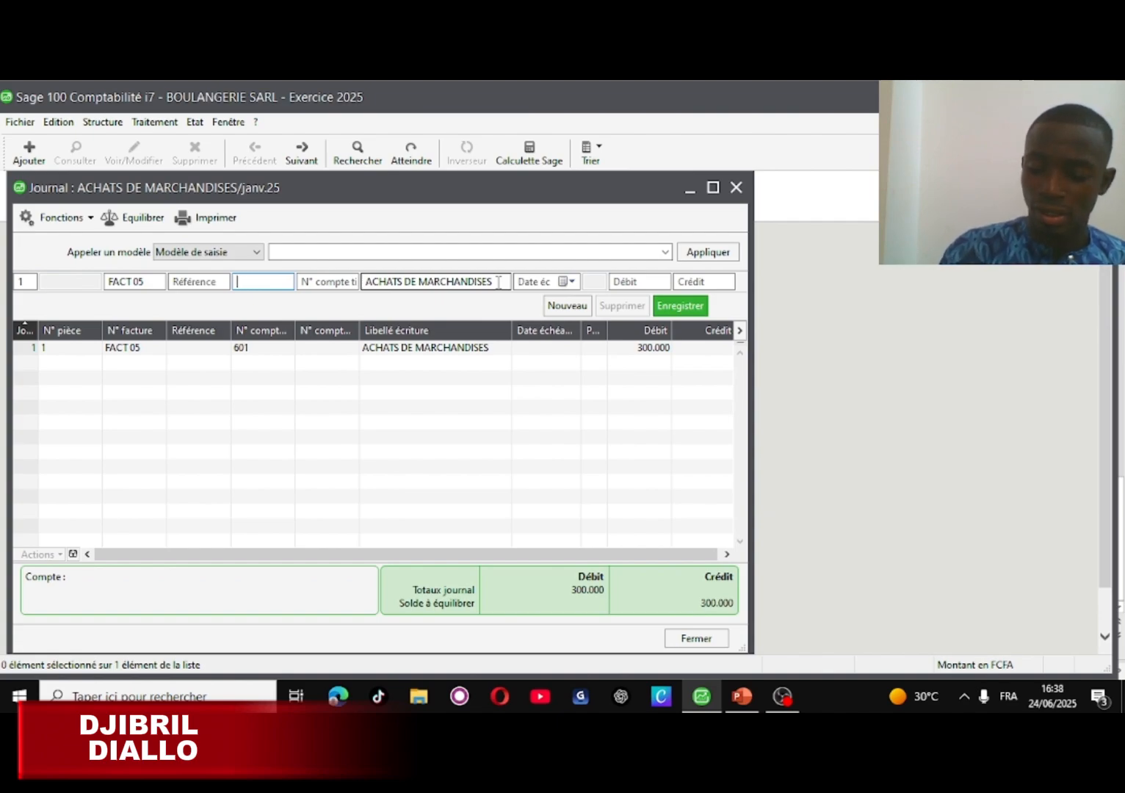
{"action": "type", "text": "445"}
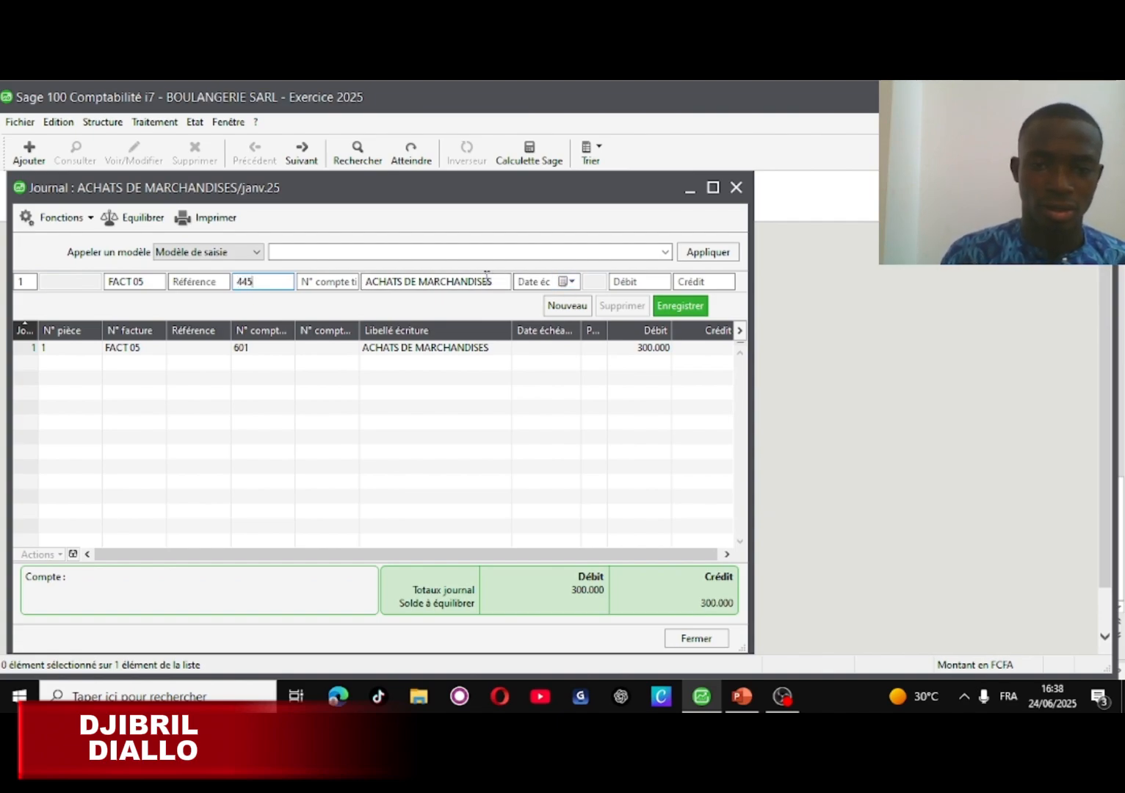
{"action": "left_click", "coordinate": [492, 283]}
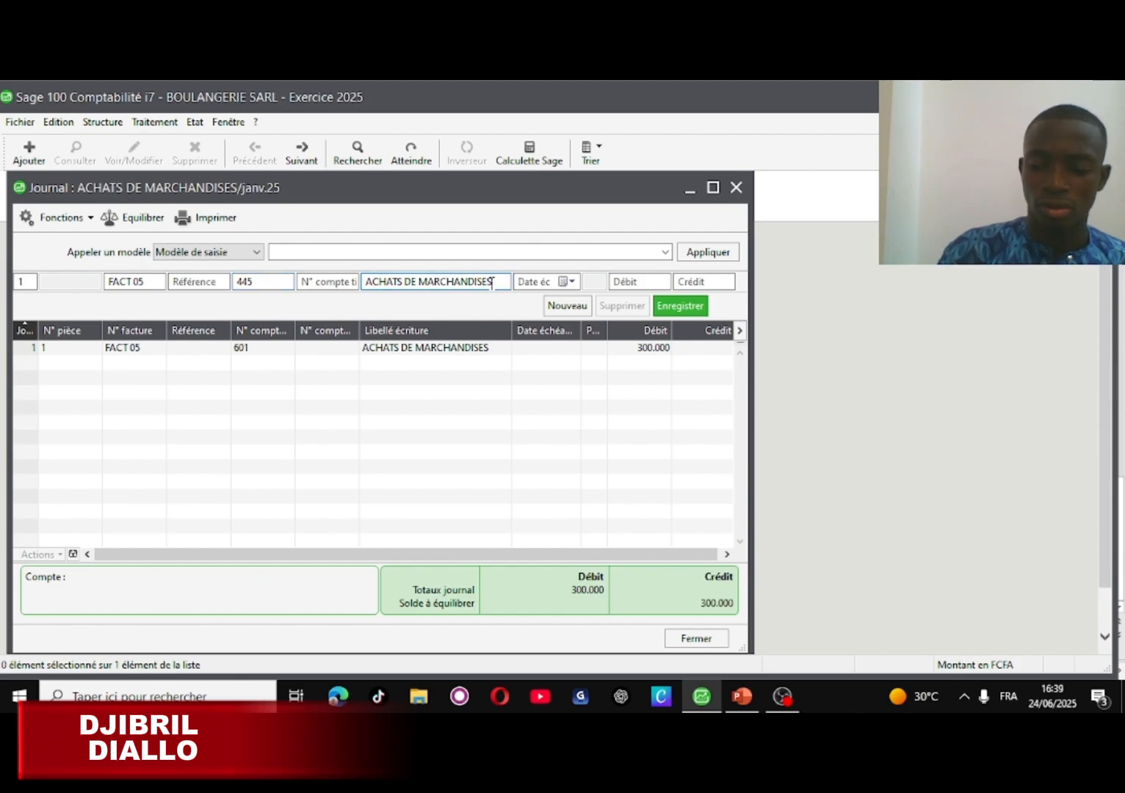
{"action": "key", "text": "BackSpace"}
{"action": "key", "text": "BackSpace"}
{"action": "key", "text": "BackSpace"}
{"action": "key", "text": "BackSpace"}
{"action": "key", "text": "BackSpace"}
{"action": "key", "text": "BackSpace"}
{"action": "key", "text": "BackSpace"}
{"action": "key", "text": "BackSpace"}
{"action": "key", "text": "BackSpace"}
{"action": "key", "text": "BackSpace"}
{"action": "key", "text": "BackSpace"}
{"action": "key", "text": "BackSpace"}
{"action": "key", "text": "BackSpace"}
{"action": "key", "text": "BackSpace"}
{"action": "key", "text": "BackSpace"}
{"action": "key", "text": "BackSpace"}
{"action": "key", "text": "BackSpace"}
{"action": "key", "text": "BackSpace"}
{"action": "key", "text": "BackSpace"}
{"action": "key", "text": "BackSpace"}
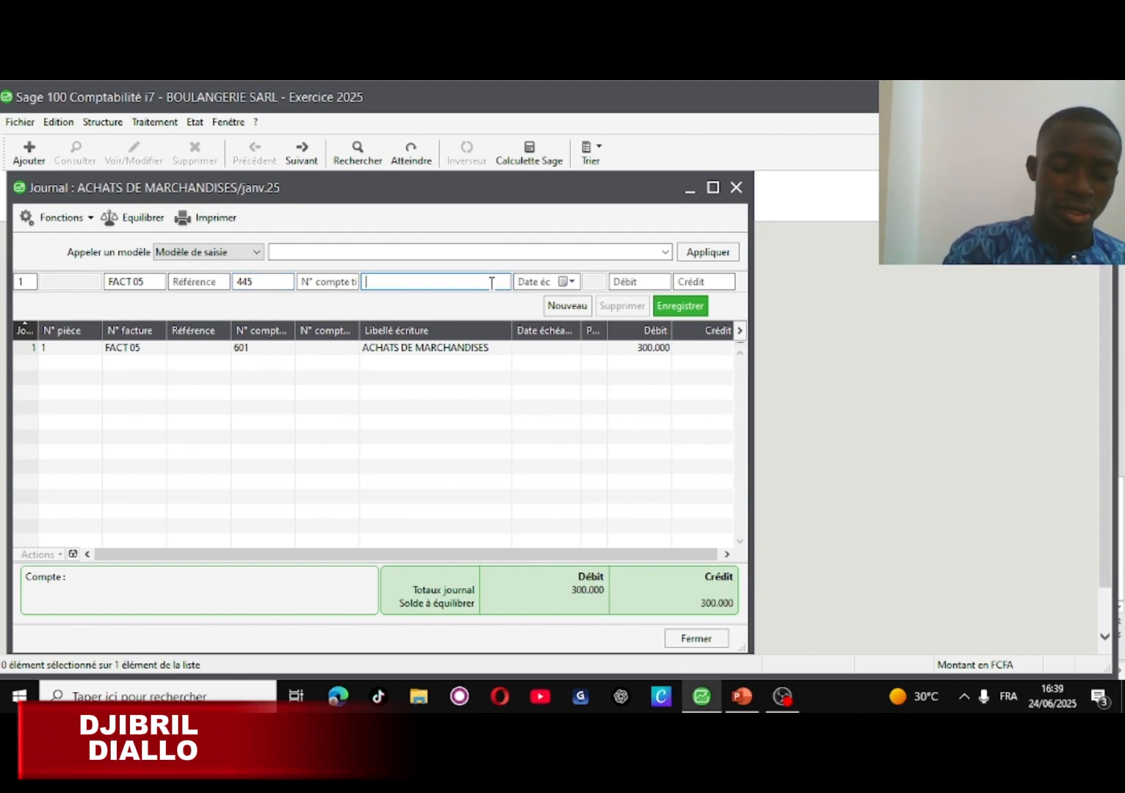
{"action": "type", "text": "TVA"}
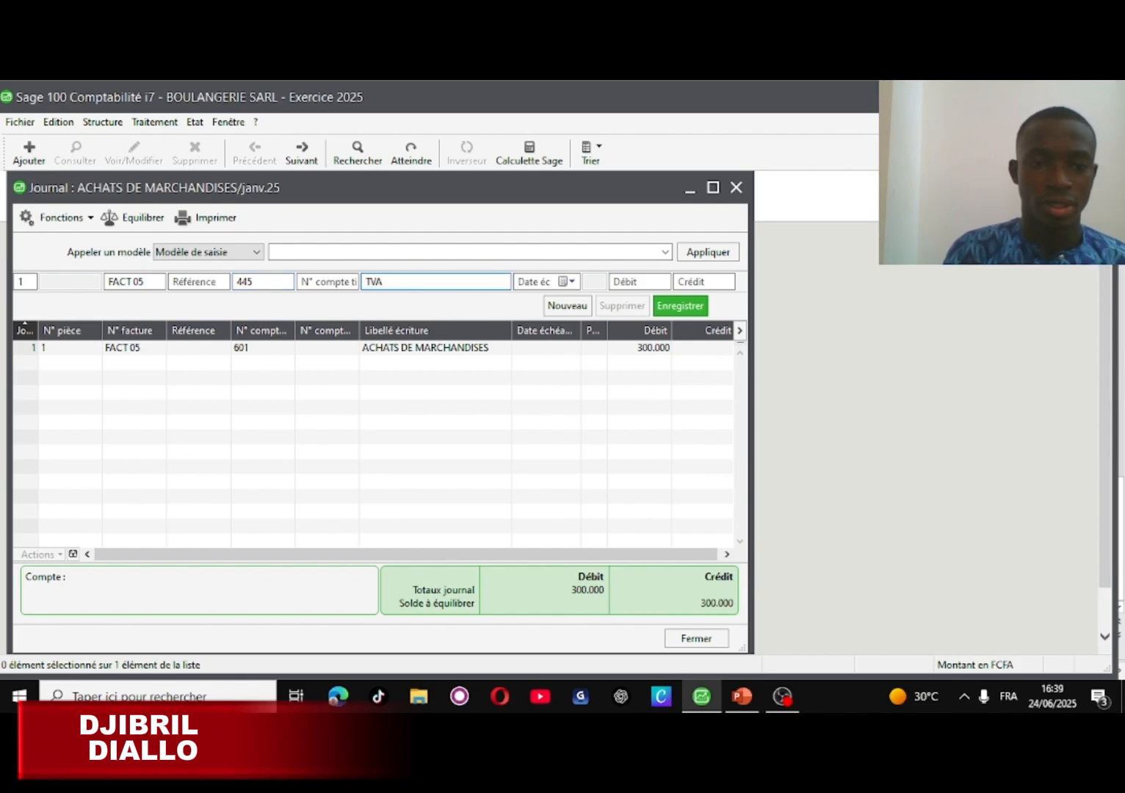
{"action": "left_click", "coordinate": [703, 281]}
{"action": "key", "text": "shift+Tab"}
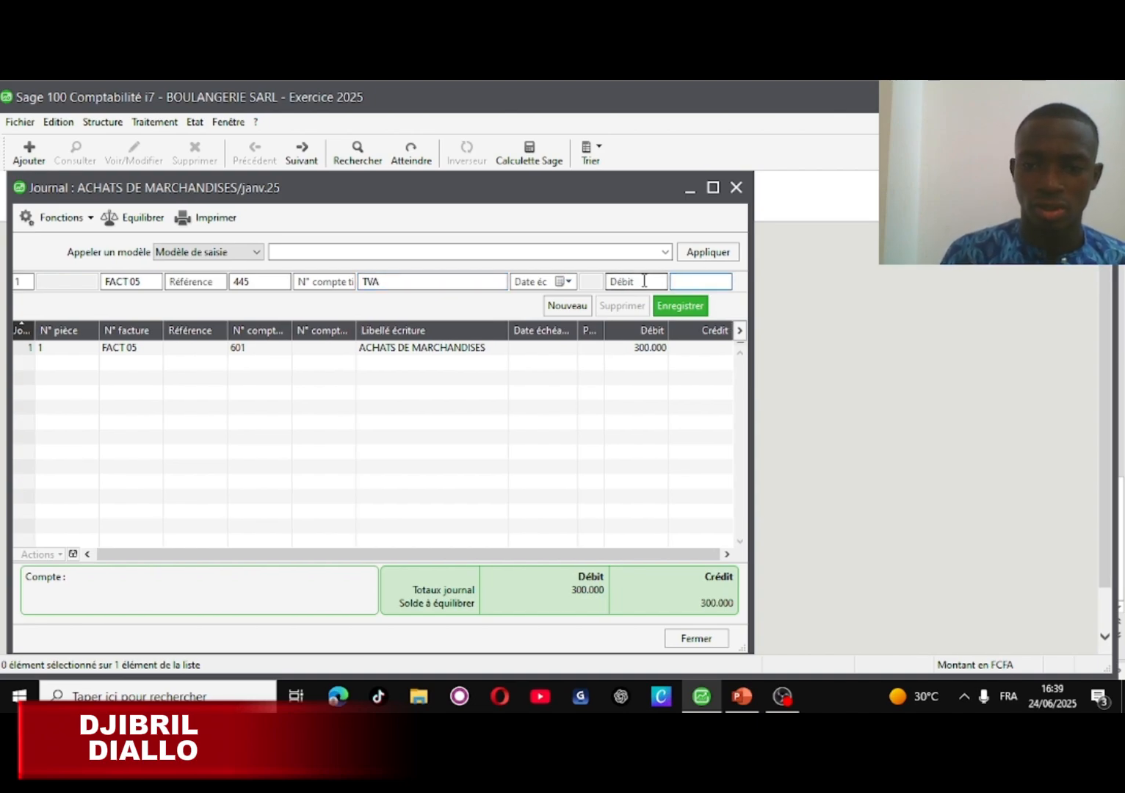
{"action": "type", "text": "54000"}
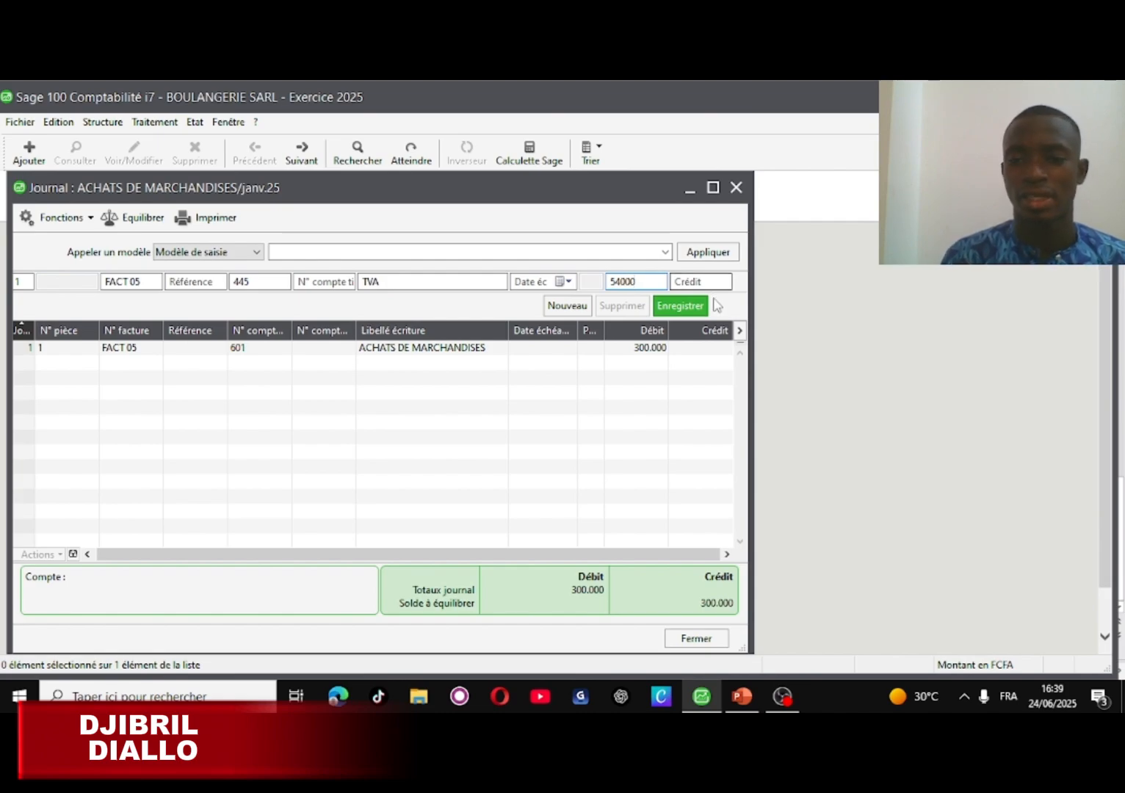
{"action": "left_click", "coordinate": [680, 306]}
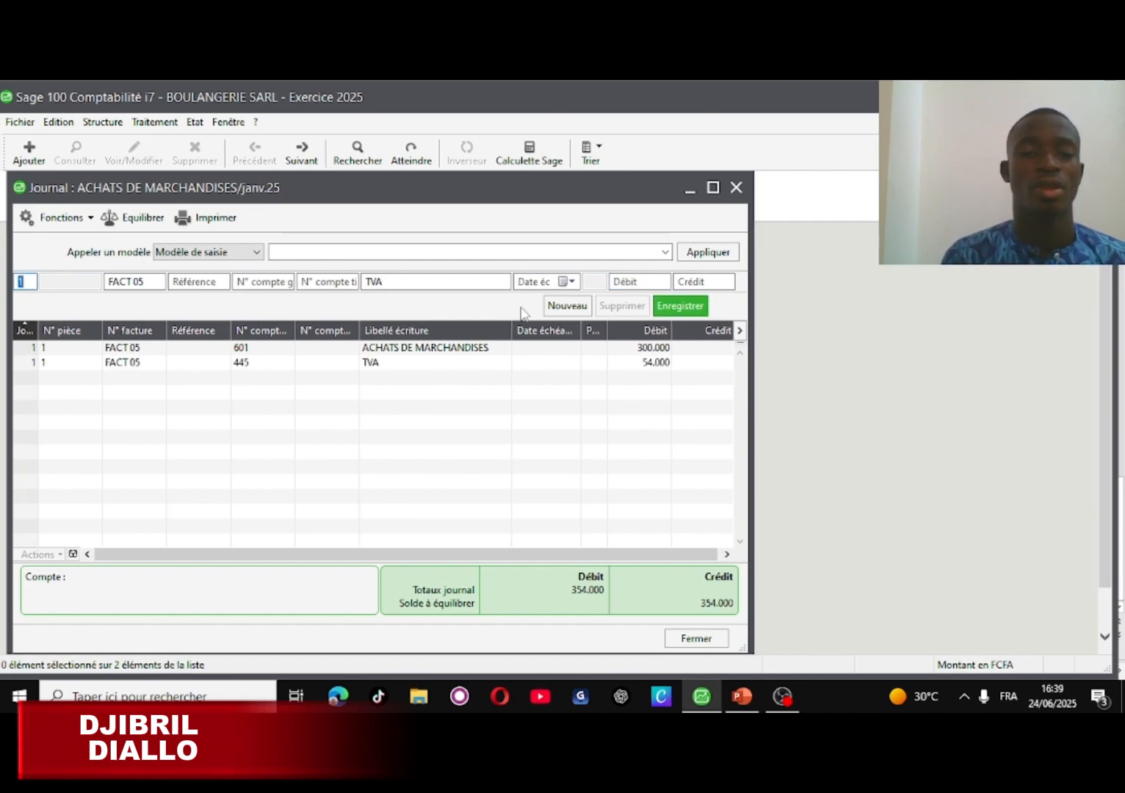
- Add a FACT 05 line on account 521 labelled BANQUE with a 354000 credit
{"action": "left_click", "coordinate": [258, 283]}
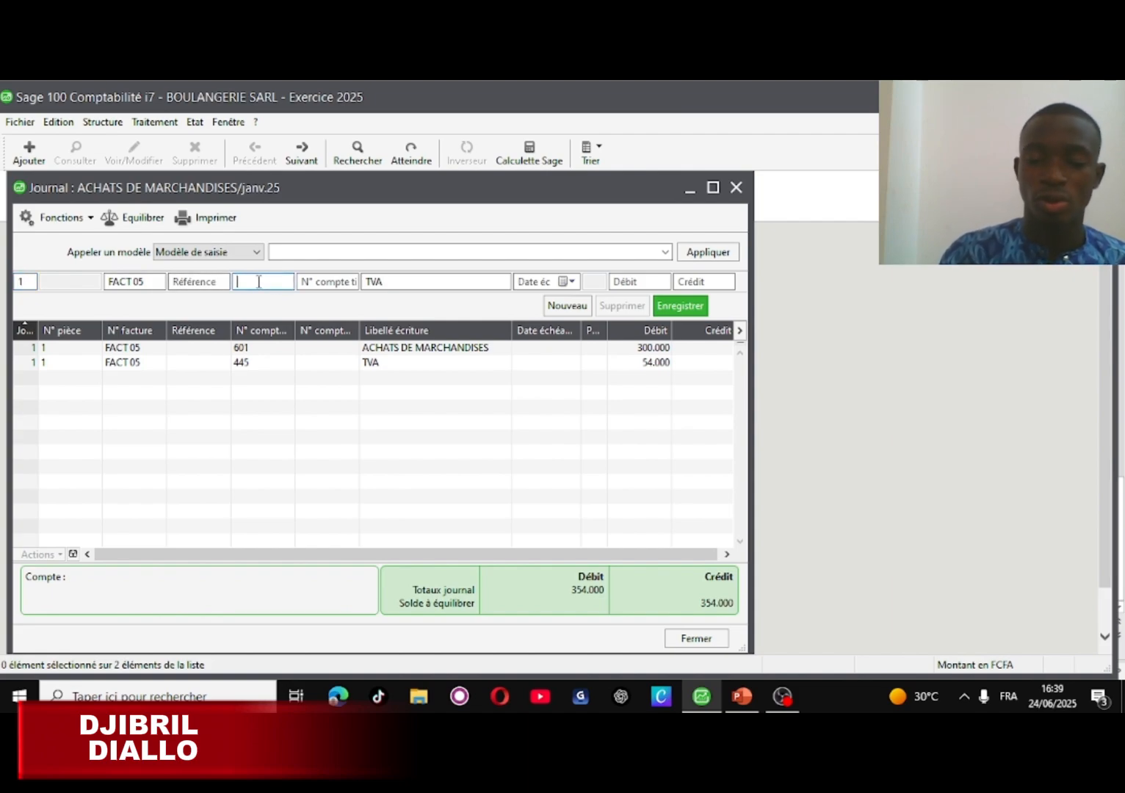
{"action": "type", "text": "521"}
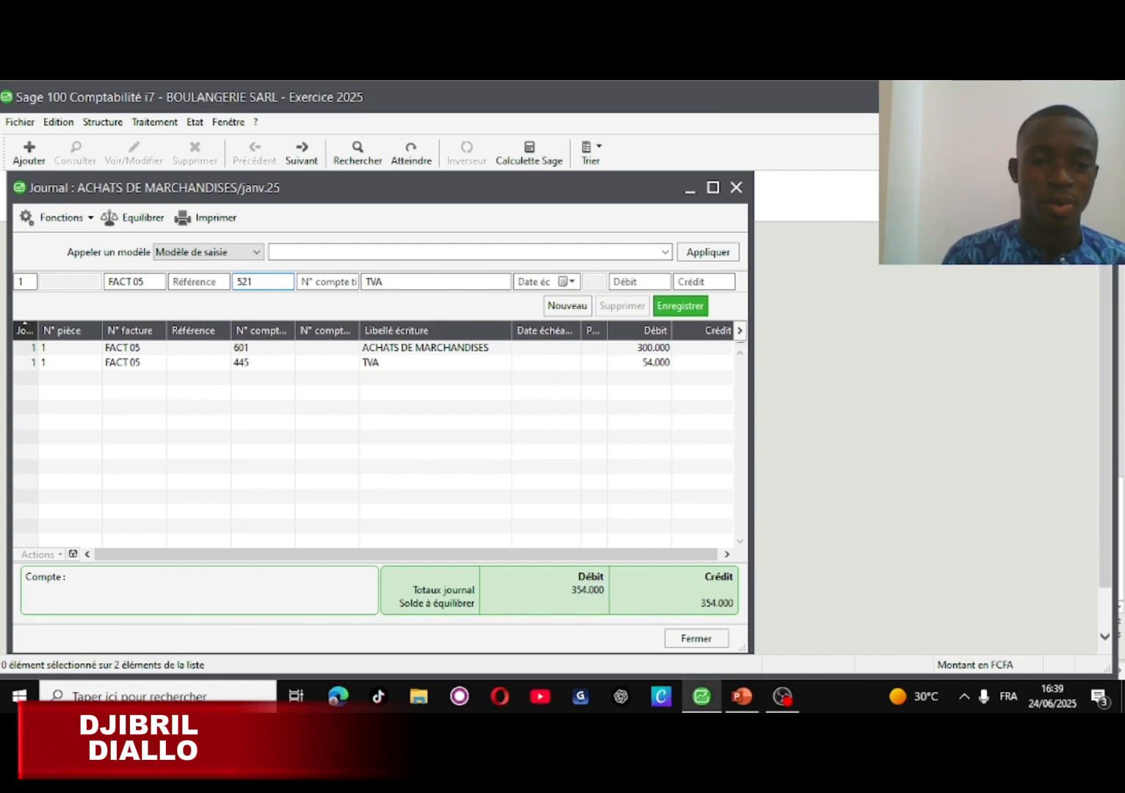
{"action": "left_click", "coordinate": [395, 282]}
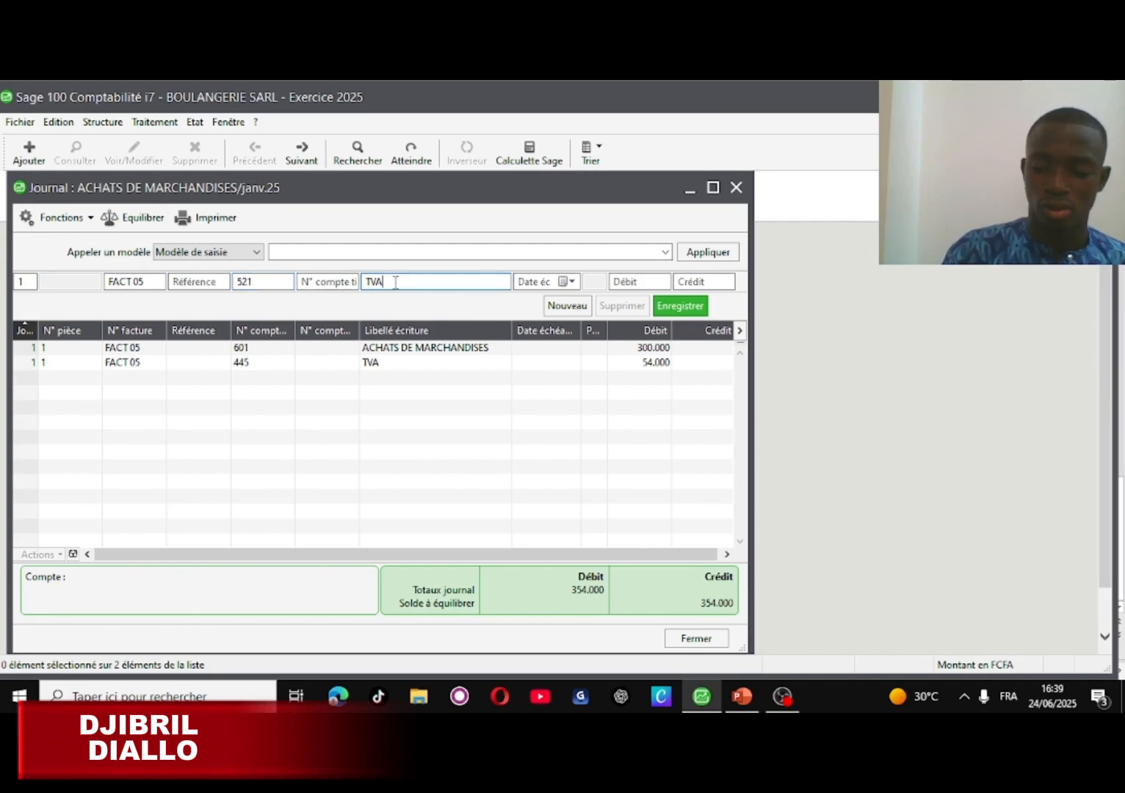
{"action": "key", "text": "BackSpace"}
{"action": "key", "text": "BackSpace"}
{"action": "key", "text": "BackSpace"}
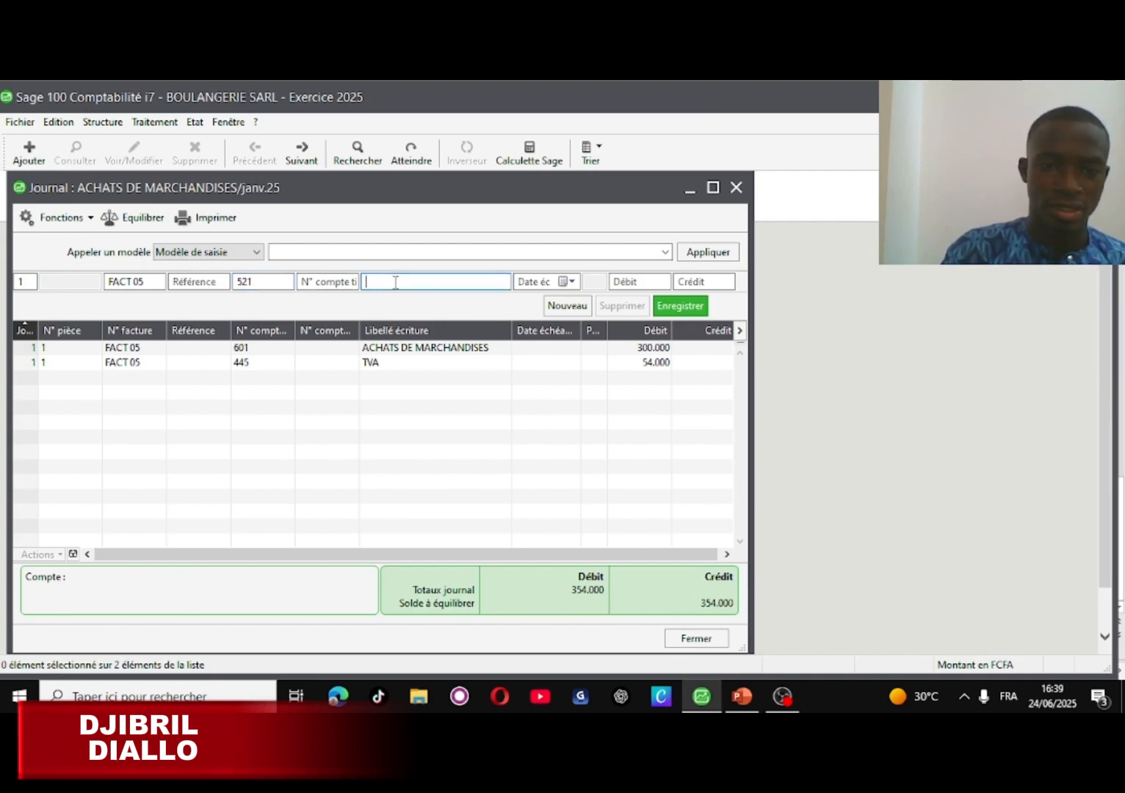
{"action": "type", "text": "BA"}
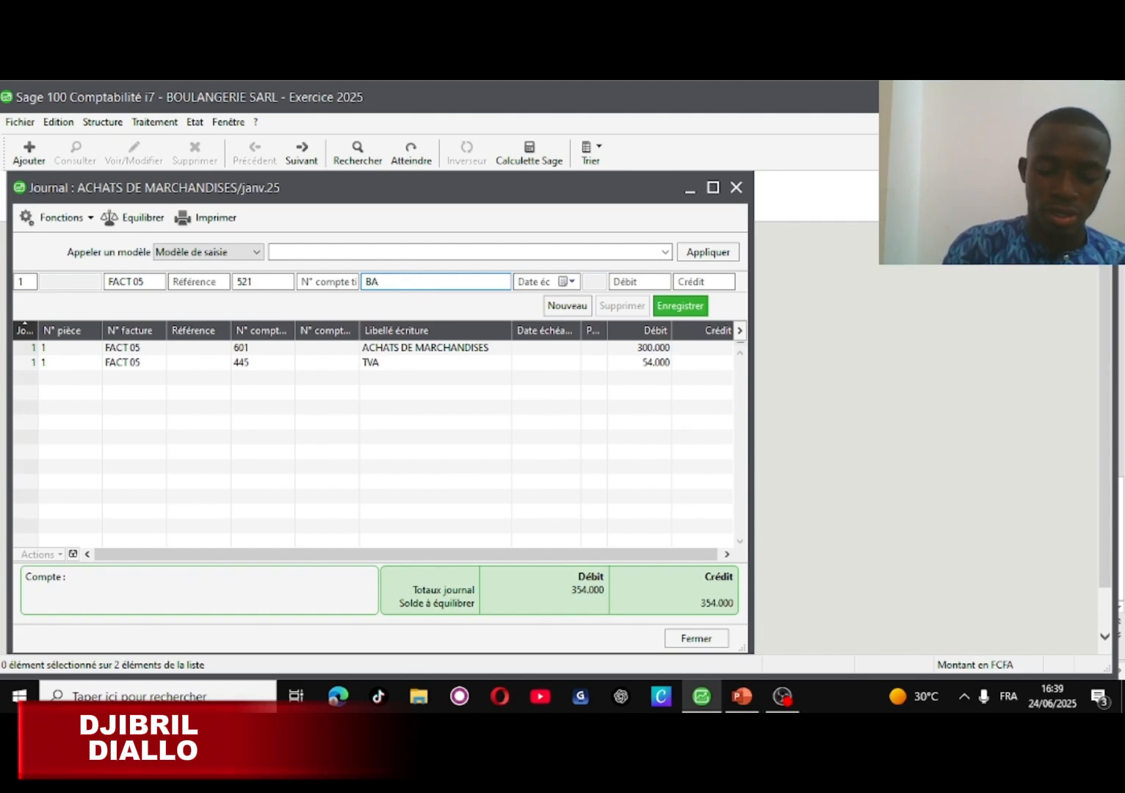
{"action": "type", "text": "NQUE"}
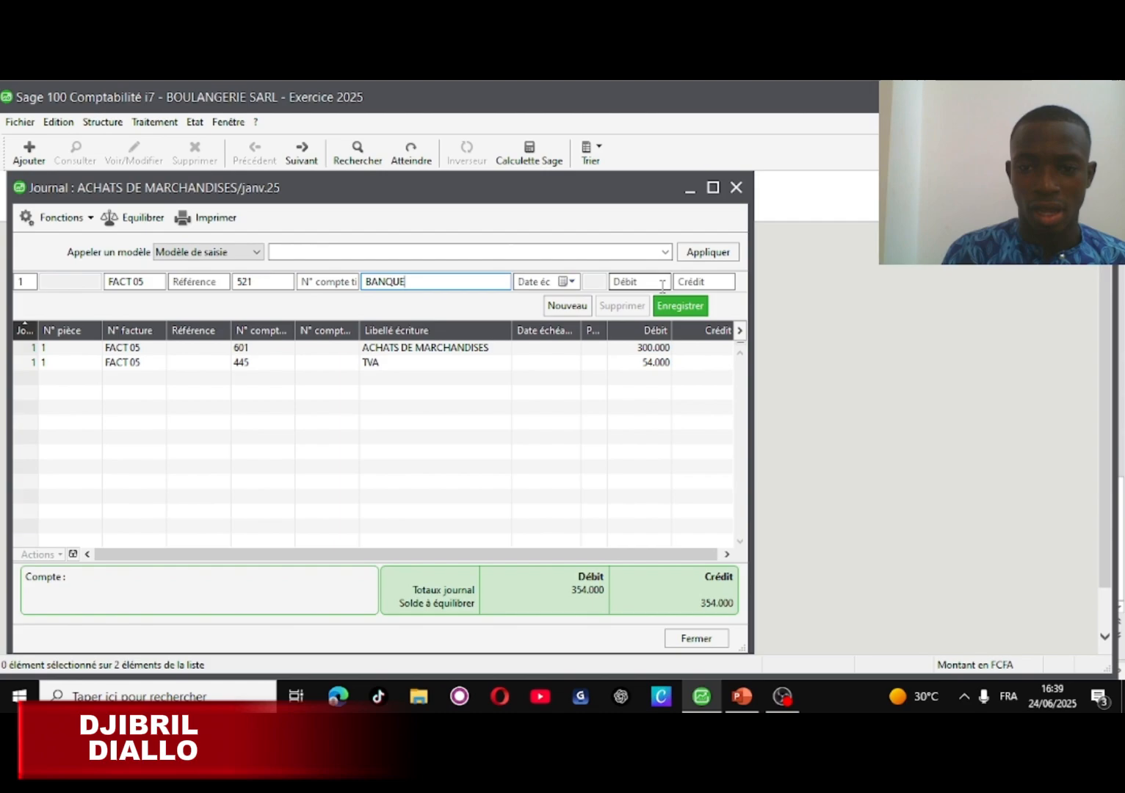
{"action": "left_click", "coordinate": [692, 285]}
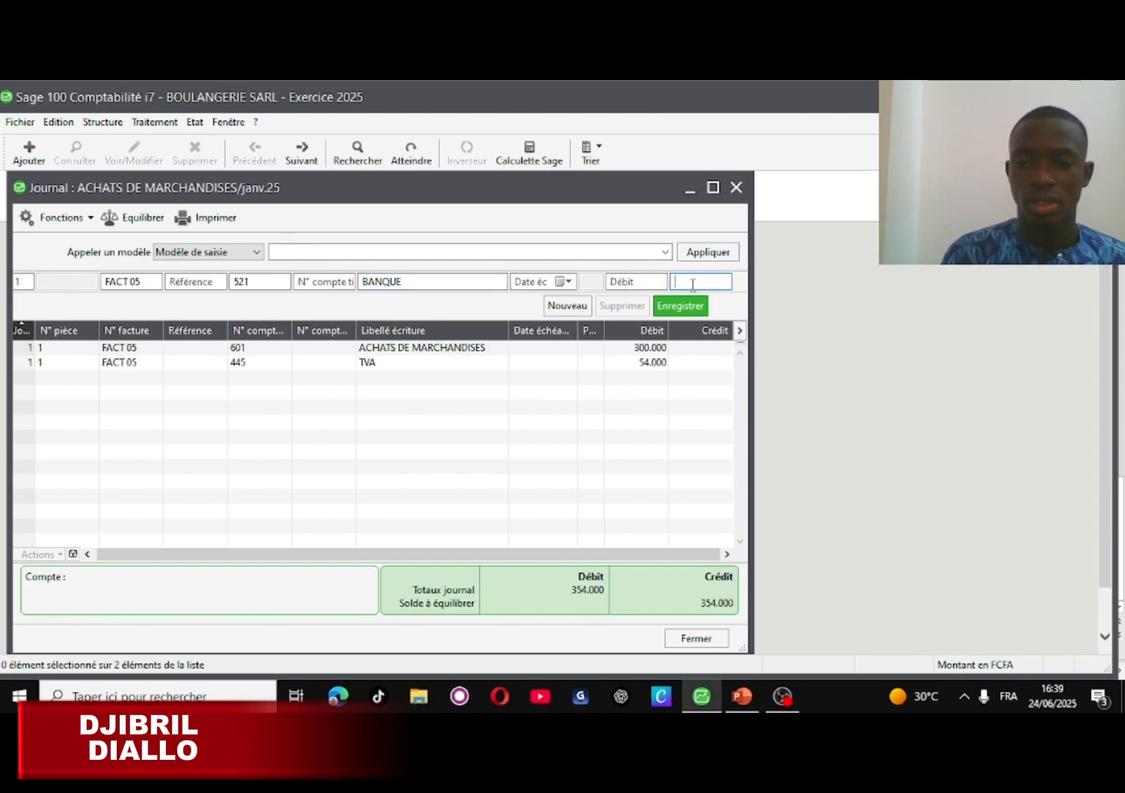
{"action": "type", "text": "3"}
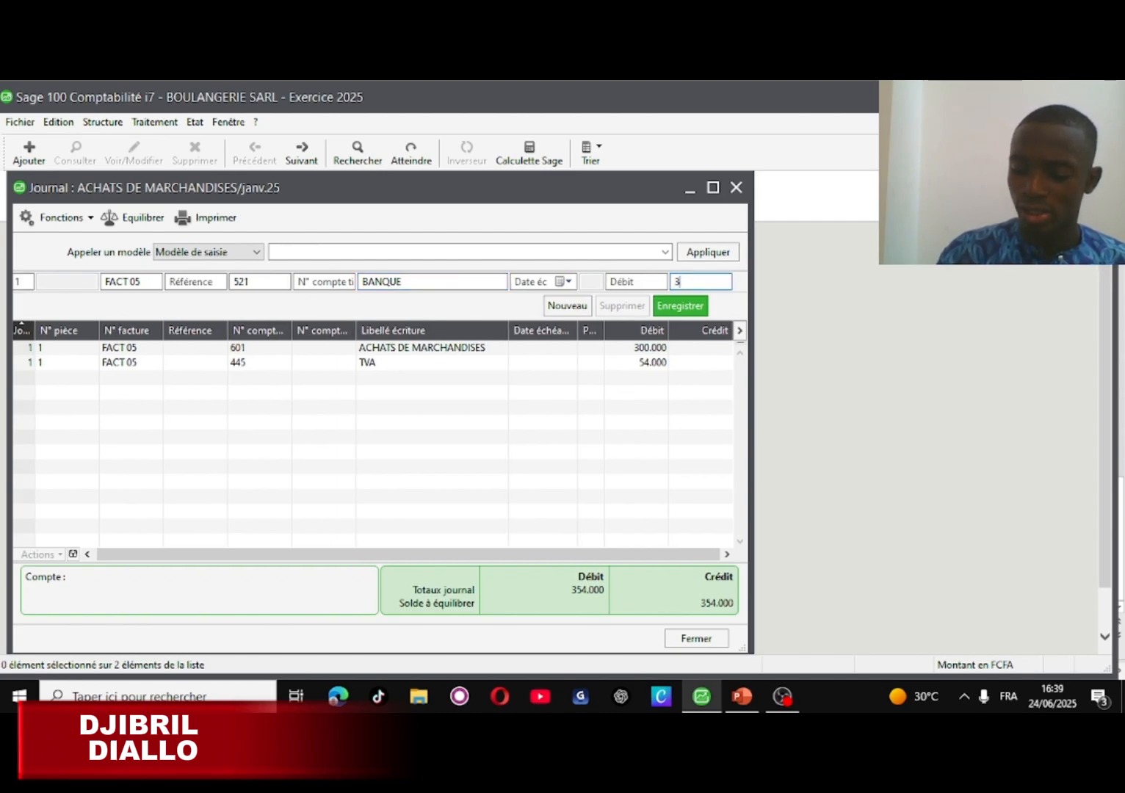
{"action": "type", "text": "54000"}
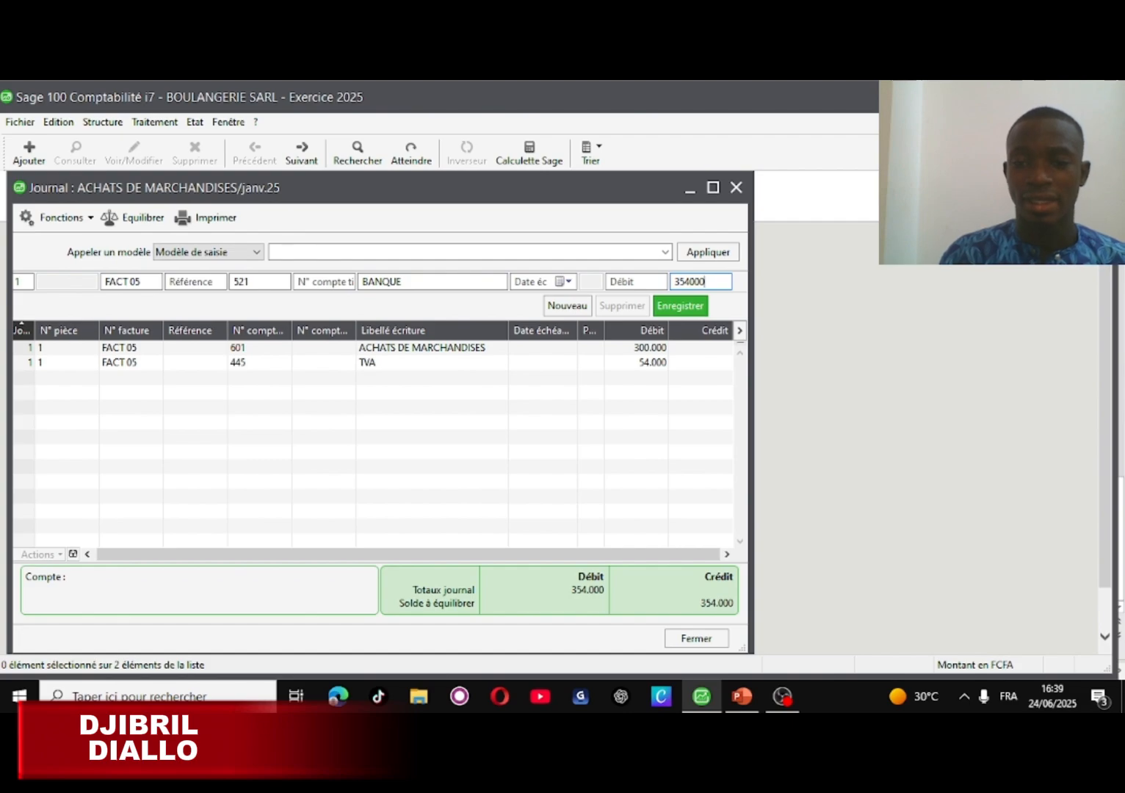
{"action": "left_click", "coordinate": [696, 312]}
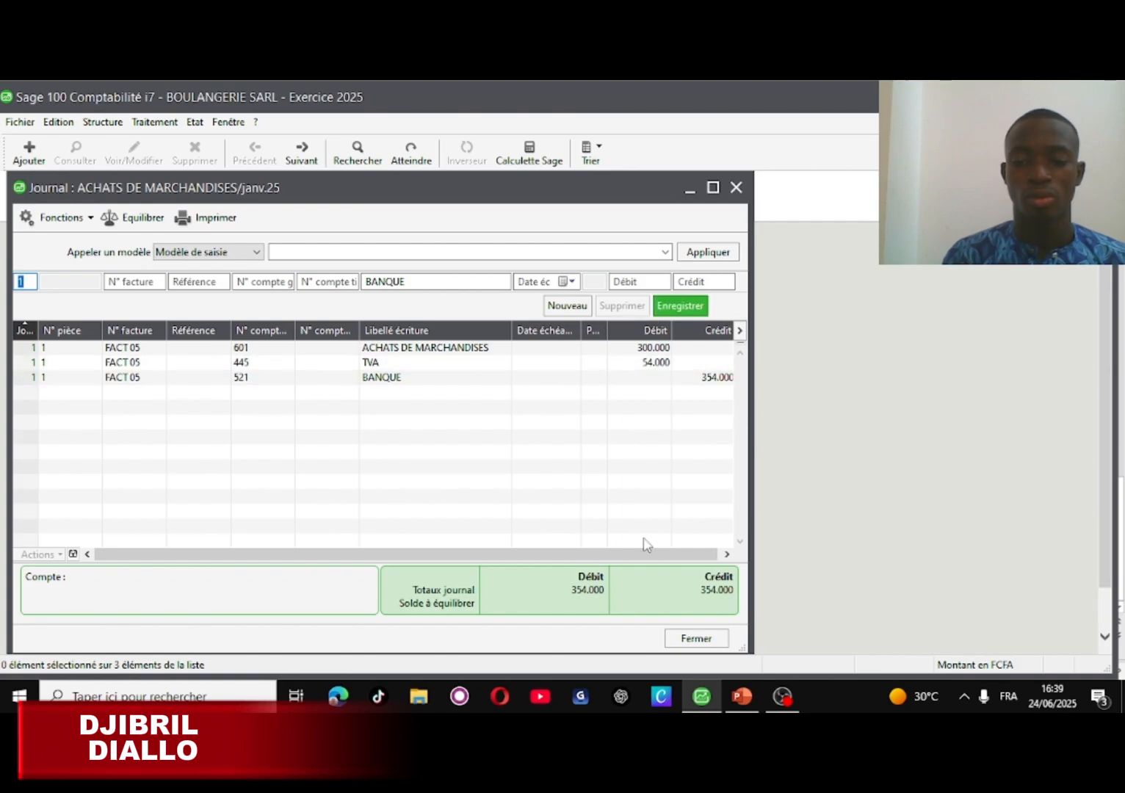
- Close the purchases journal and enter journal code VTE in the journal-opening prompt
{"action": "left_click", "coordinate": [694, 638]}
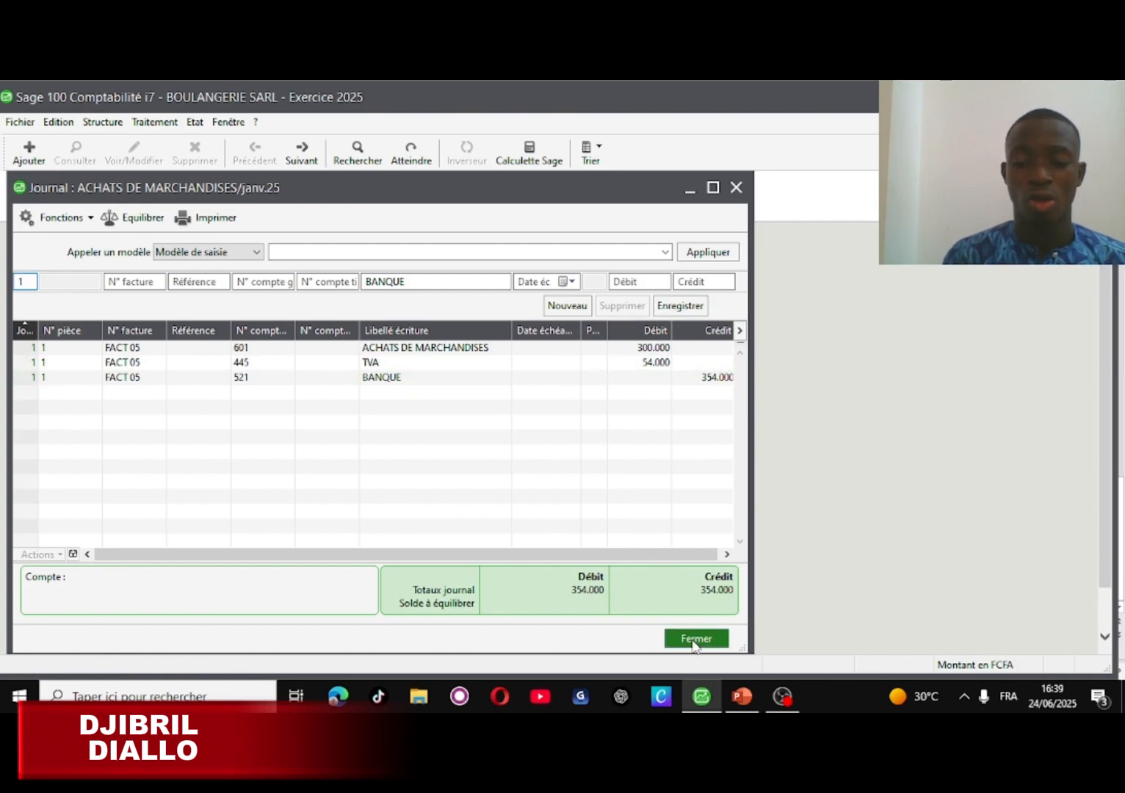
{"action": "left_click", "coordinate": [749, 702]}
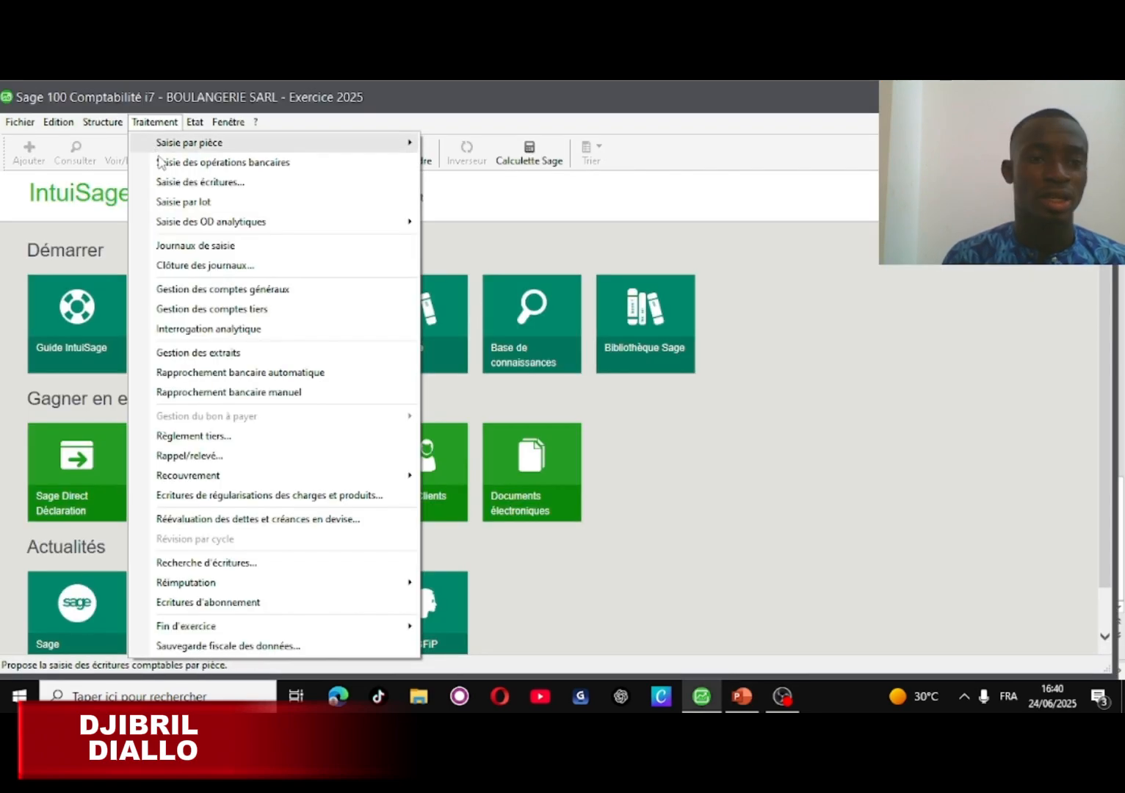
{"action": "left_click", "coordinate": [181, 183]}
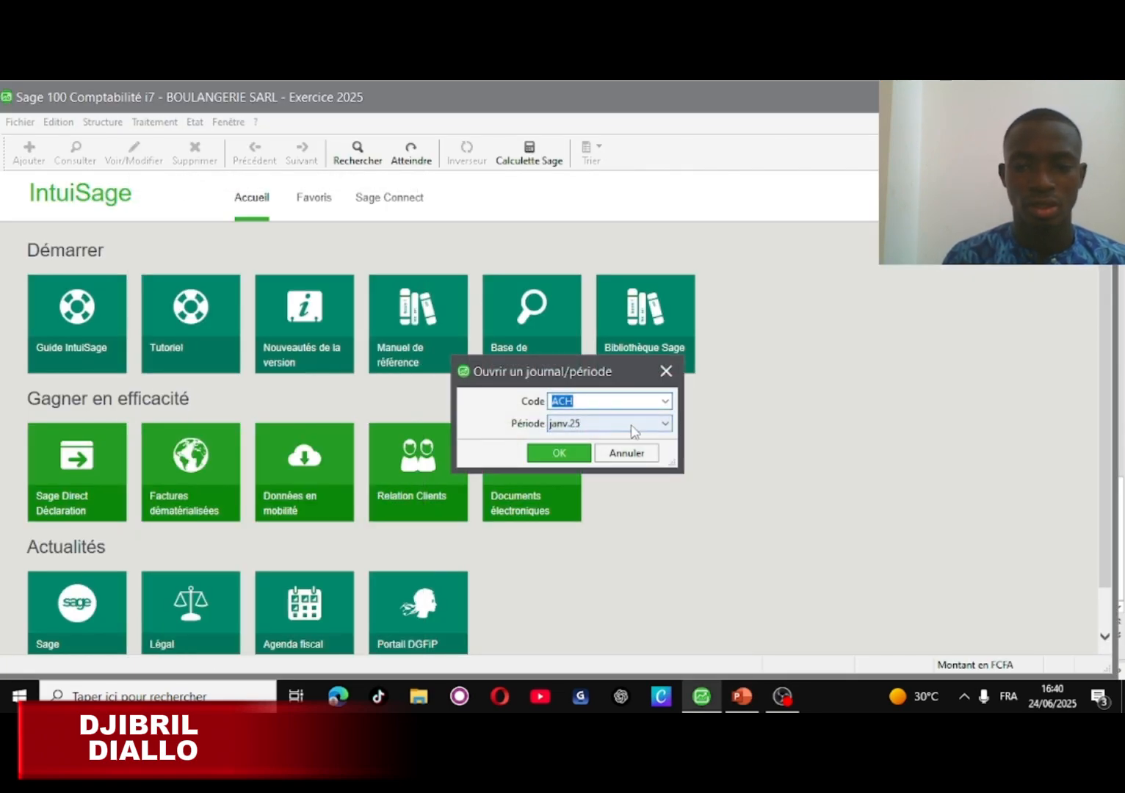
{"action": "left_click", "coordinate": [629, 399]}
{"action": "key", "text": "BackSpace"}
{"action": "key", "text": "BackSpace"}
{"action": "key", "text": "BackSpace"}
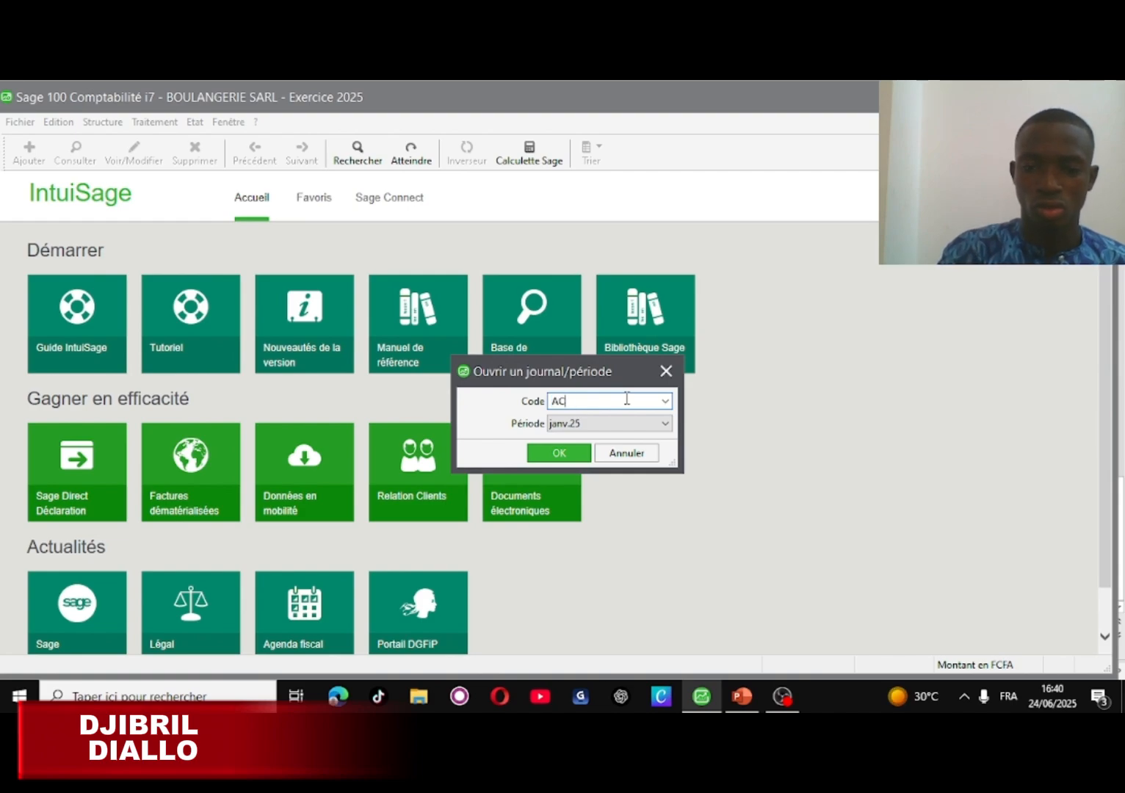
{"action": "type", "text": "VTE"}
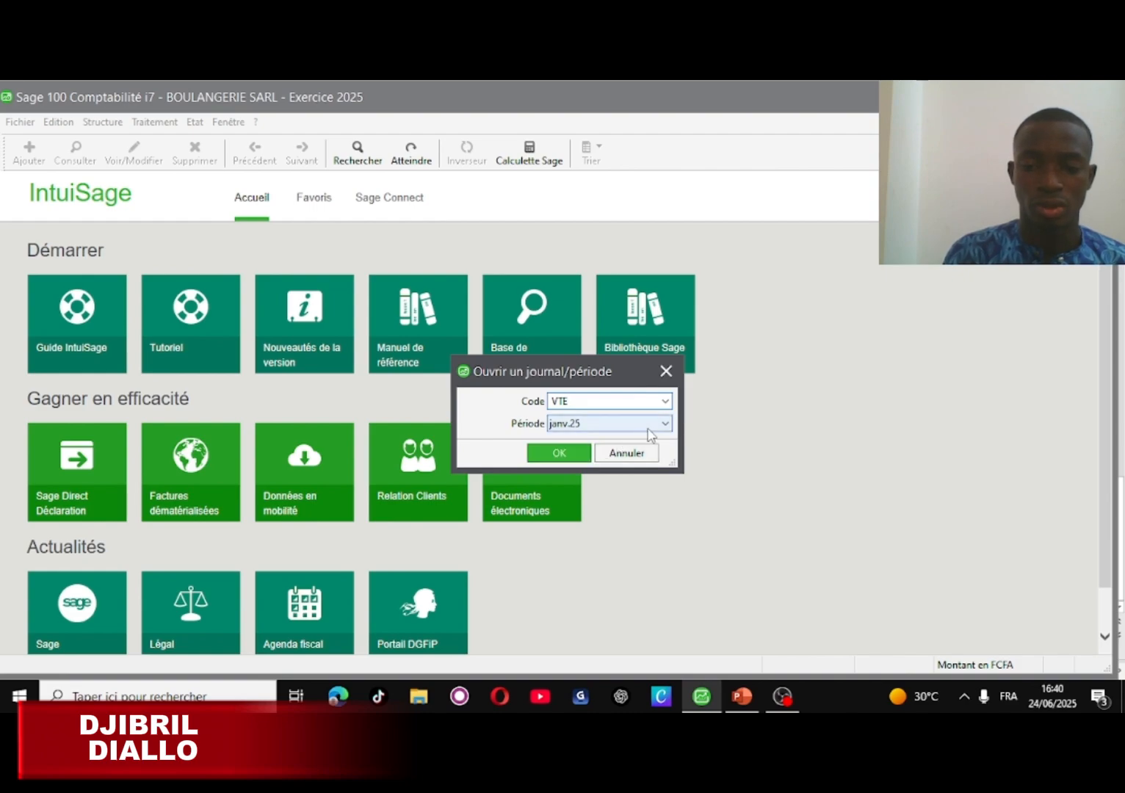
{"action": "left_click", "coordinate": [666, 424]}
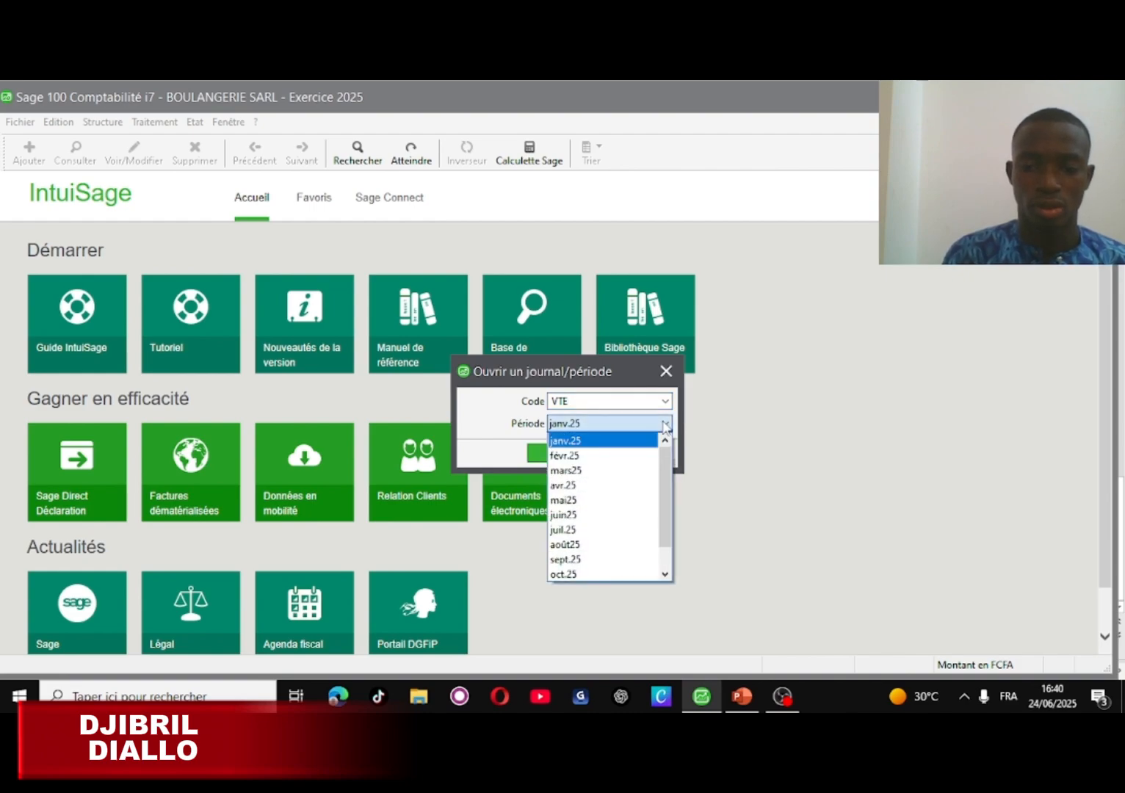
- Open the VTE journal for mars25 and start invoice FACT A8 on general account 411
{"action": "left_click", "coordinate": [579, 471]}
{"action": "left_click", "coordinate": [547, 453]}
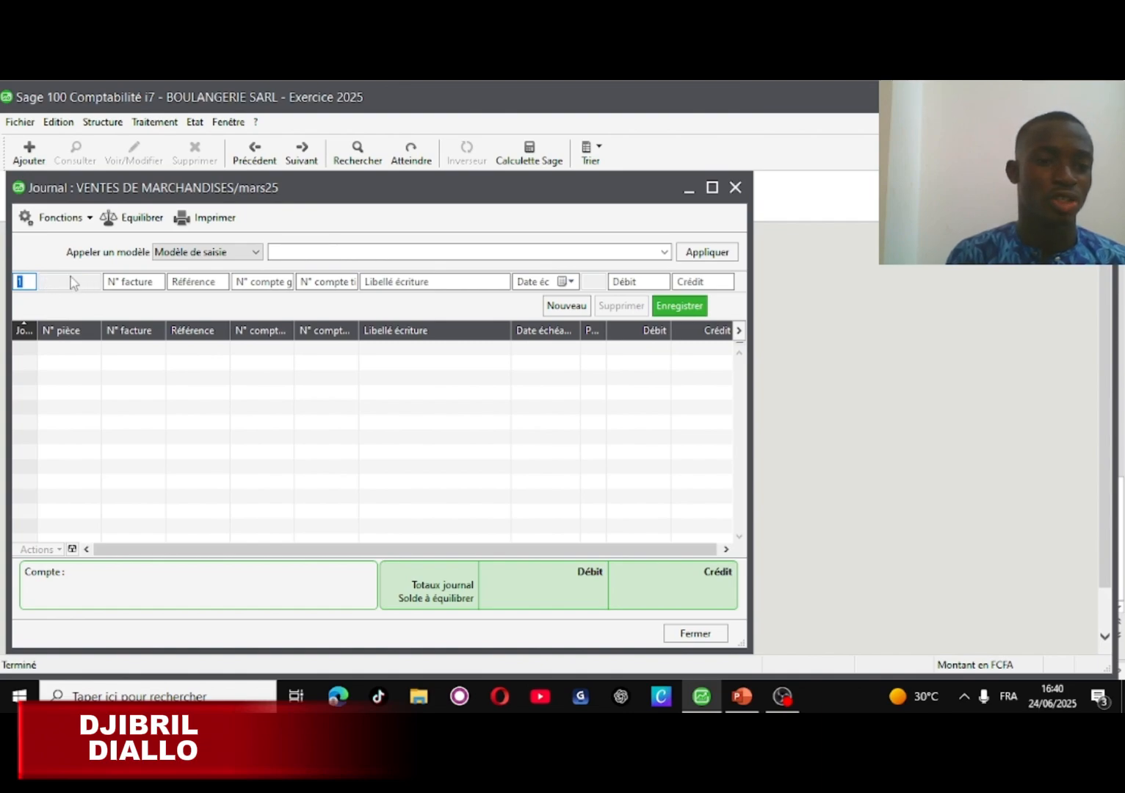
{"action": "left_click", "coordinate": [117, 283]}
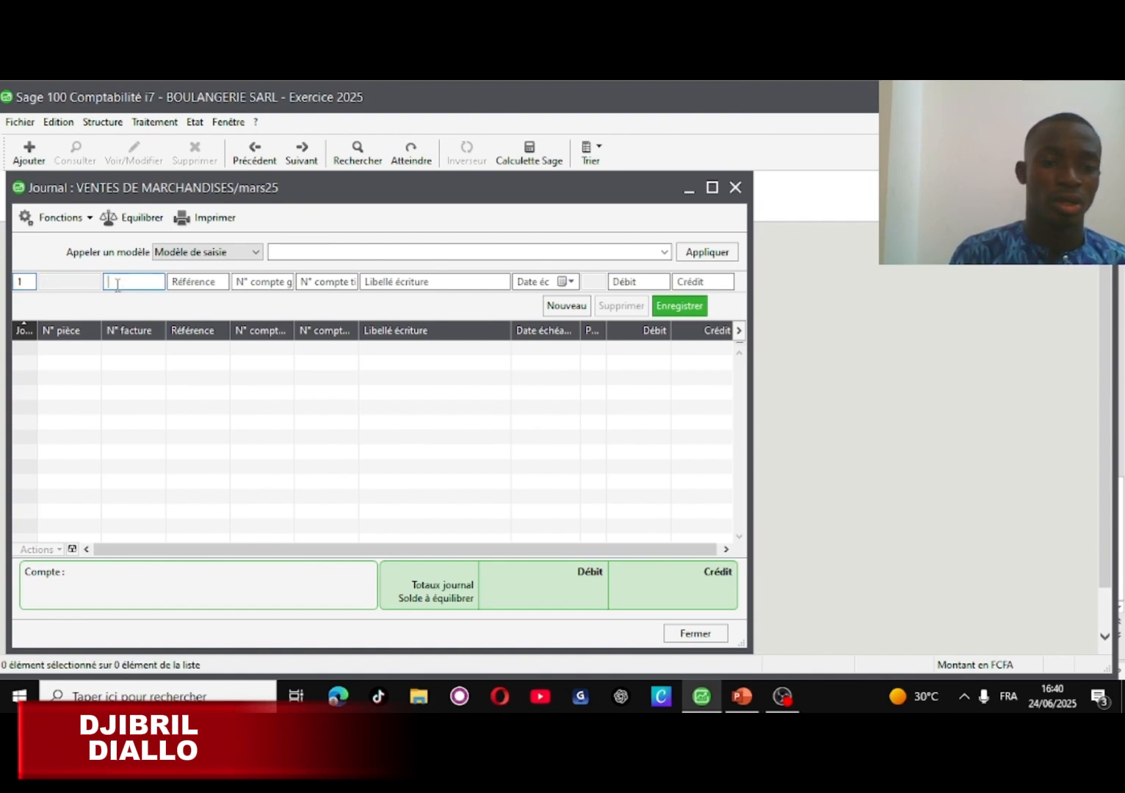
{"action": "type", "text": "FA"}
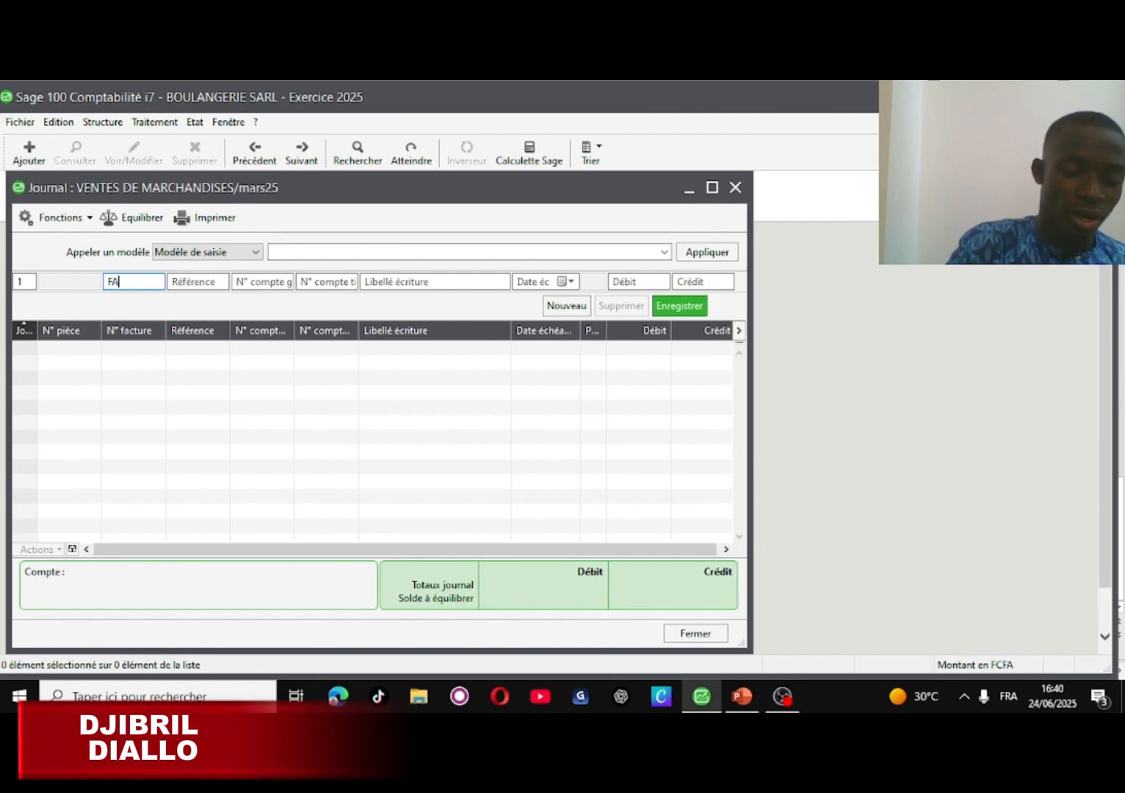
{"action": "type", "text": "CT0"}
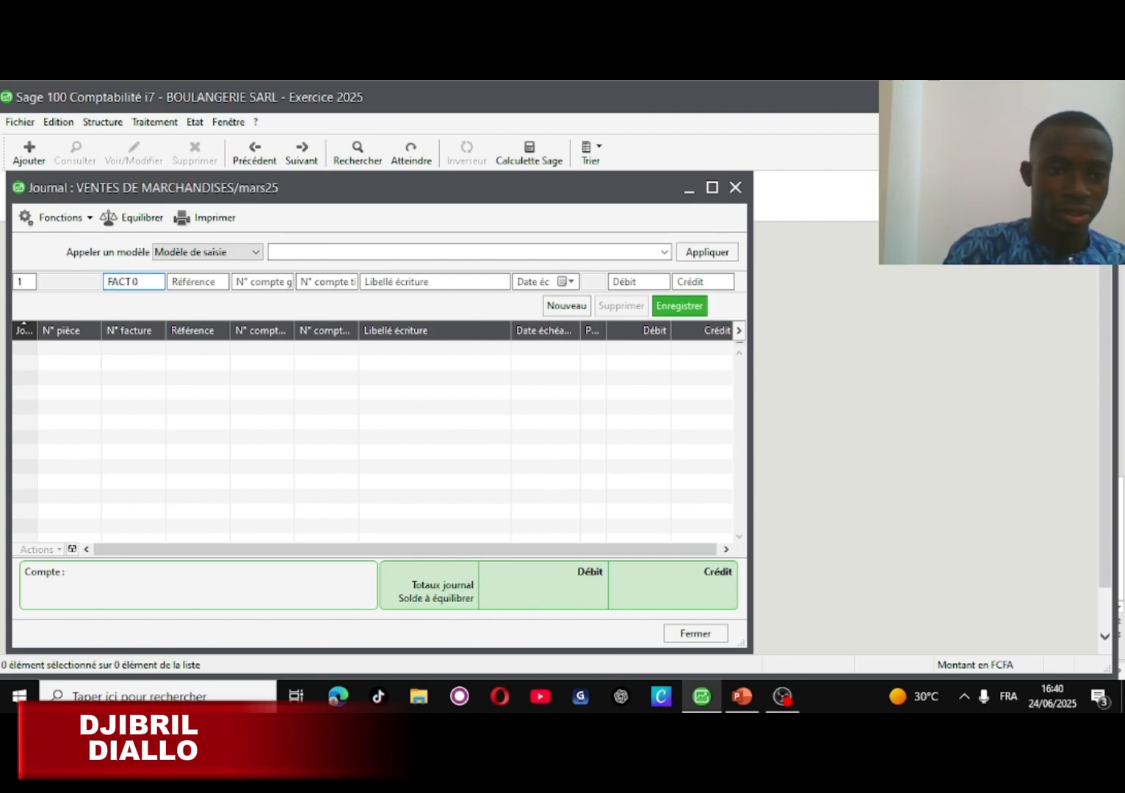
{"action": "key", "text": "BackSpace"}
{"action": "type", "text": "A8"}
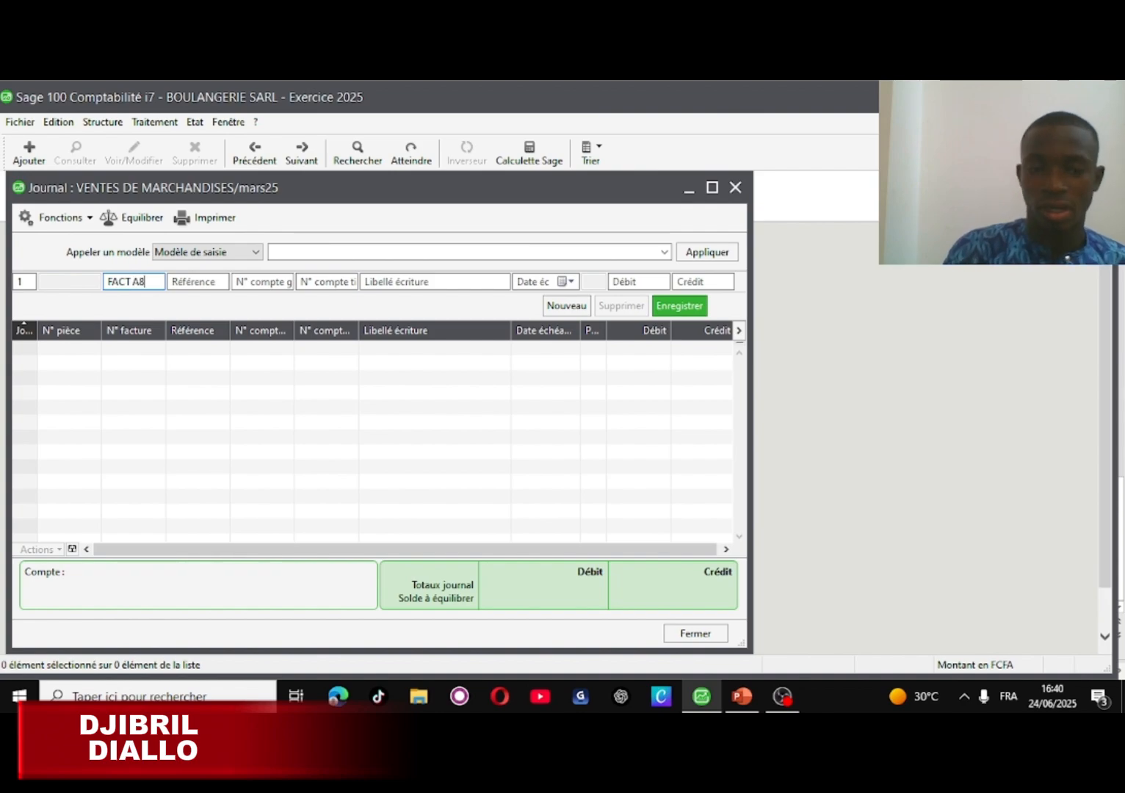
{"action": "left_click", "coordinate": [245, 285]}
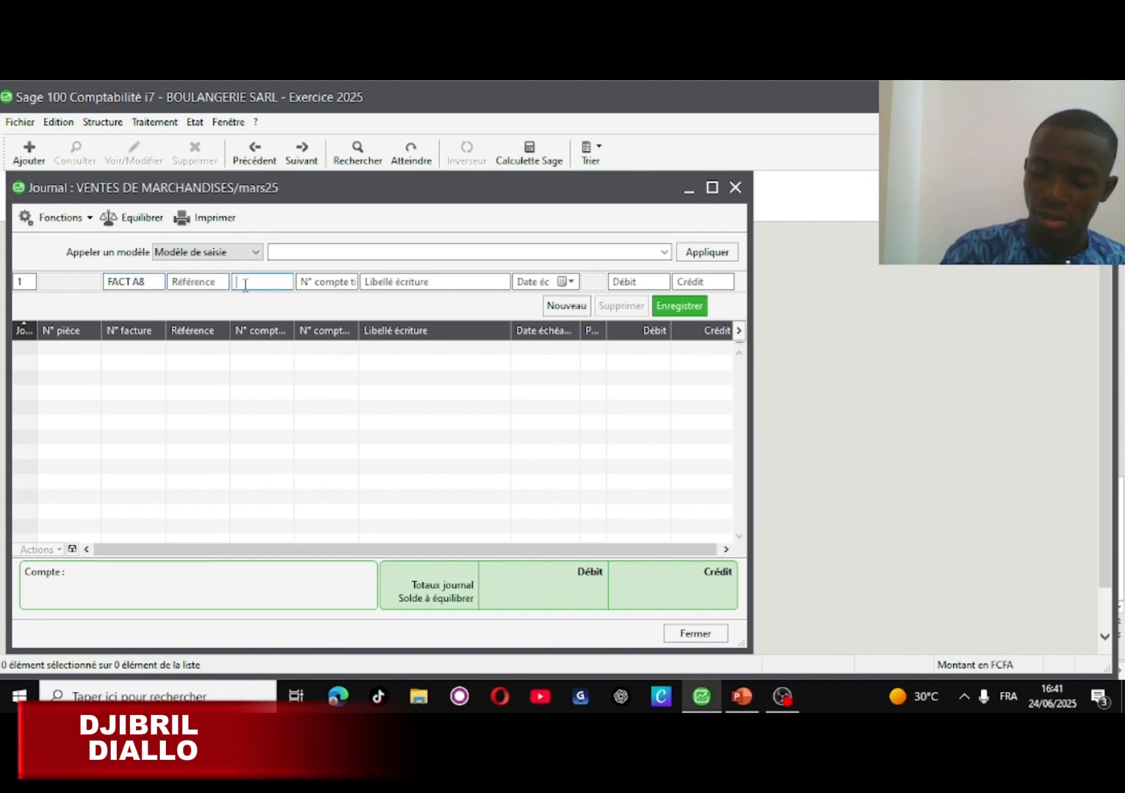
{"action": "type", "text": "411"}
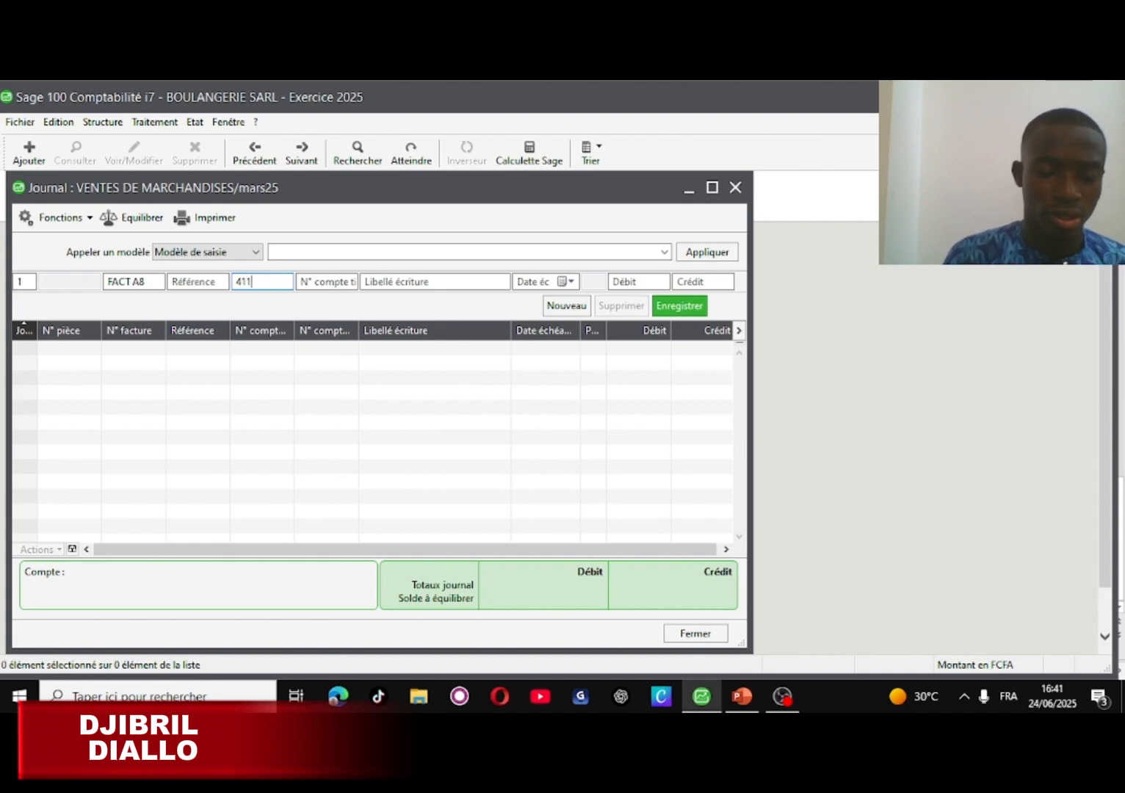
- Complete the FACT A8 line with third-party account 411, label CLIENT, debit 324500
{"action": "left_click", "coordinate": [337, 282]}
{"action": "type", "text": "411"}
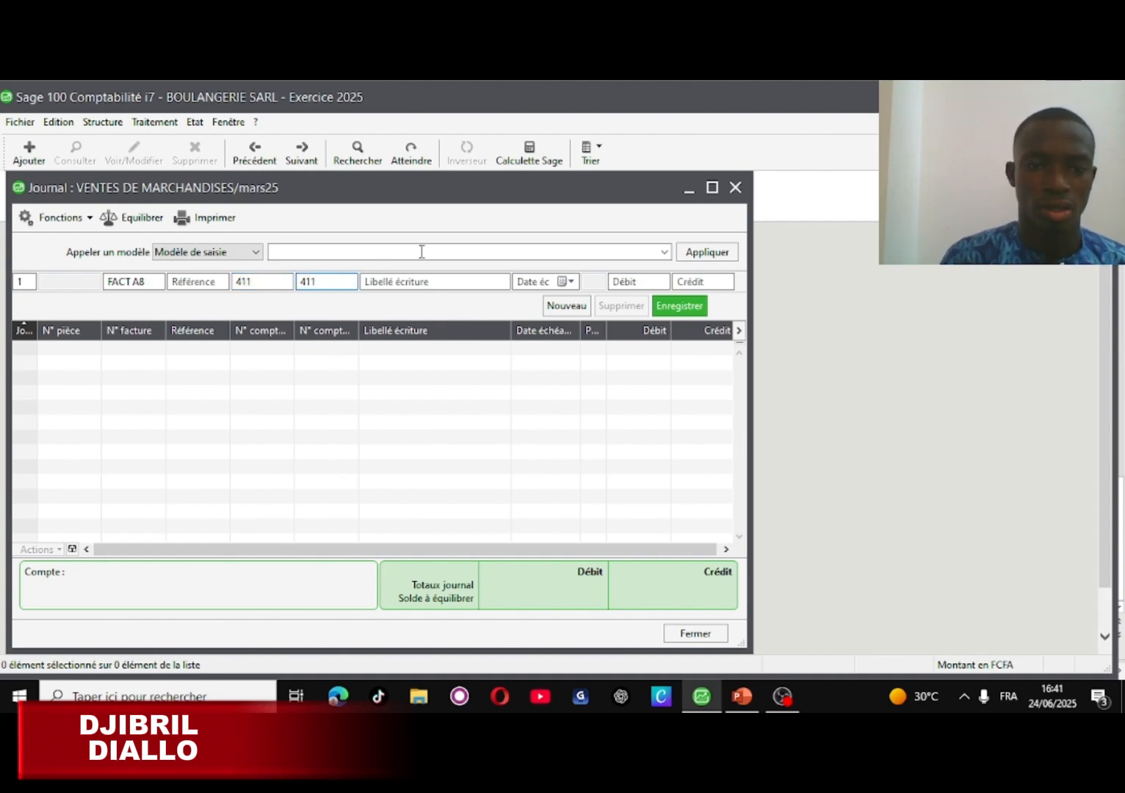
{"action": "left_click", "coordinate": [426, 282]}
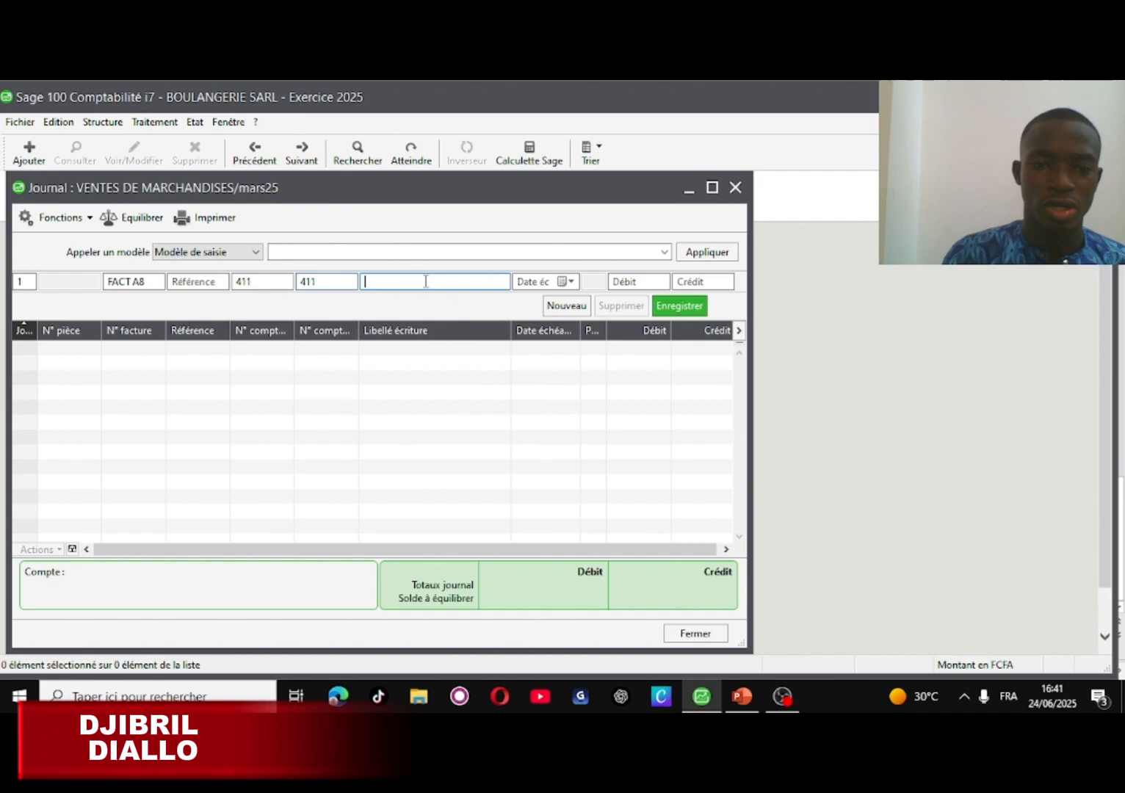
{"action": "type", "text": "CL"}
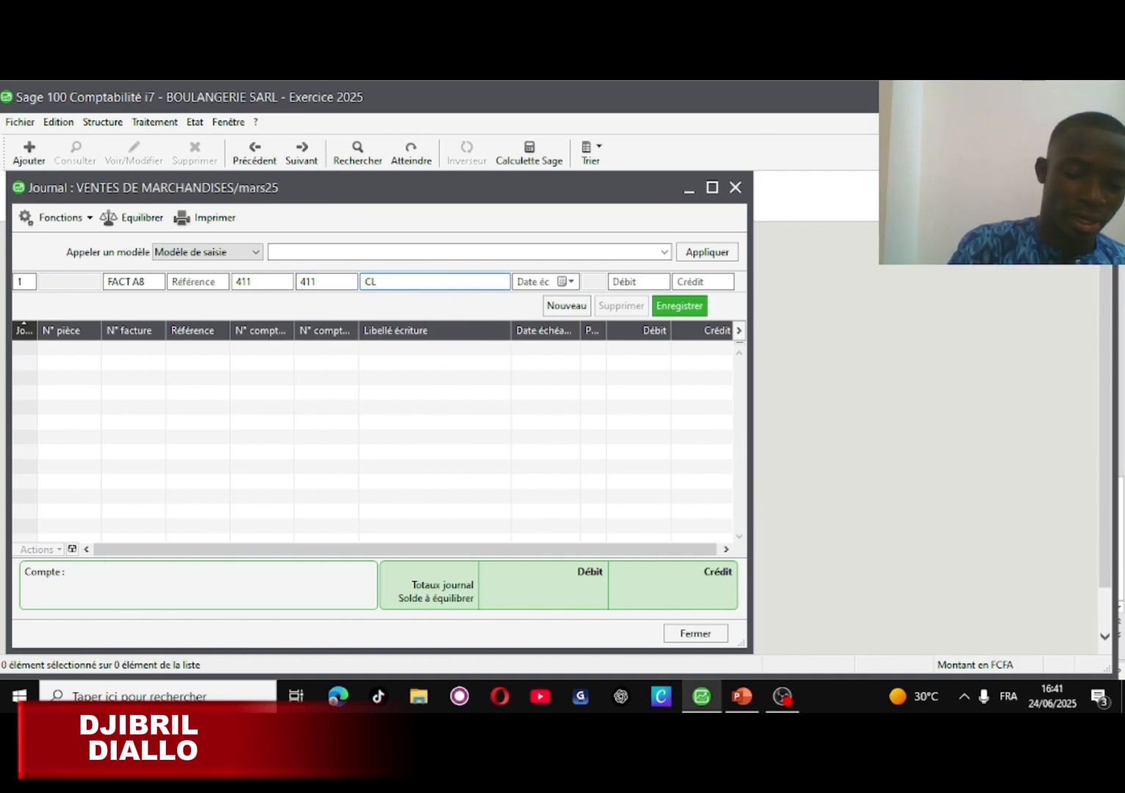
{"action": "type", "text": "IENT"}
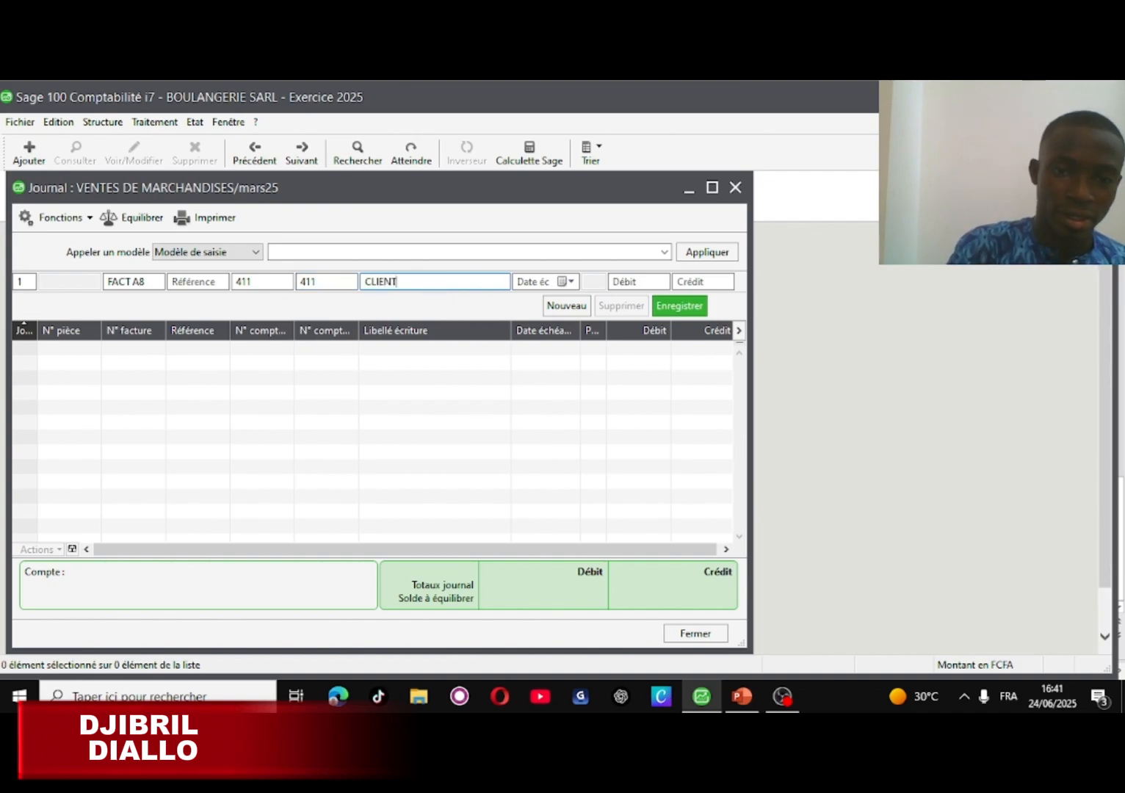
{"action": "left_click", "coordinate": [619, 282]}
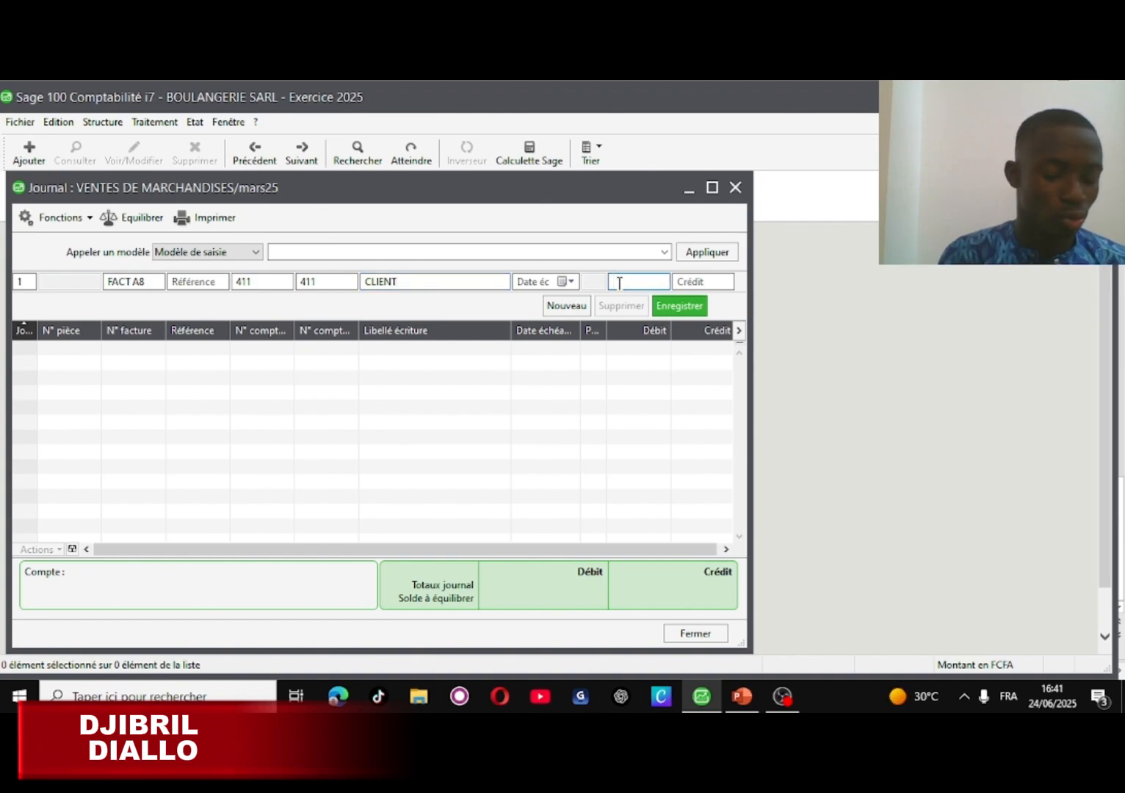
{"action": "type", "text": "3"}
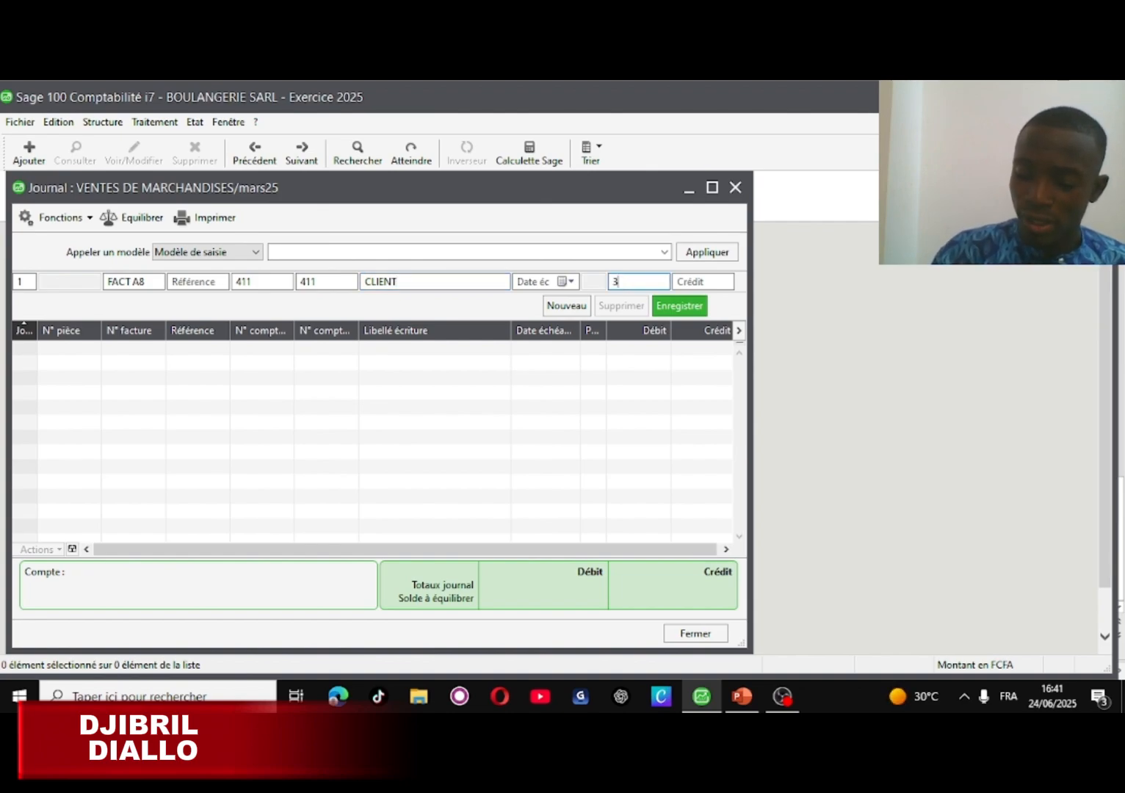
{"action": "type", "text": "245"}
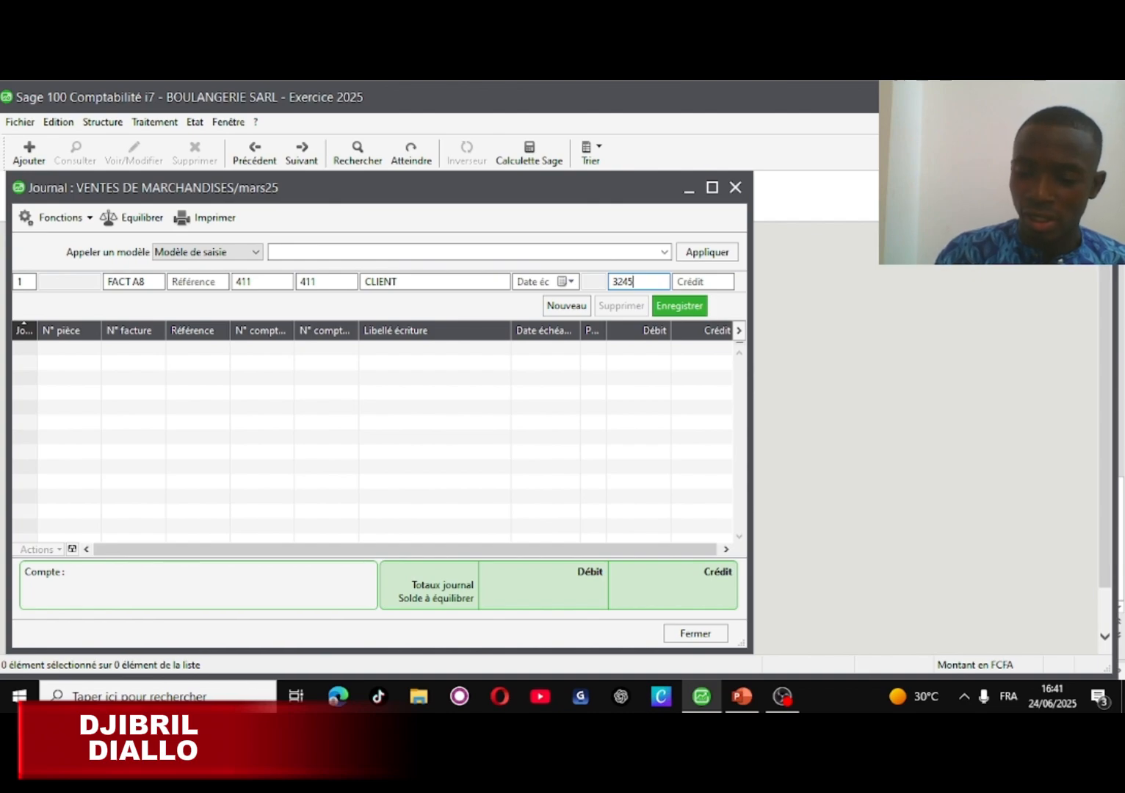
{"action": "type", "text": "00"}
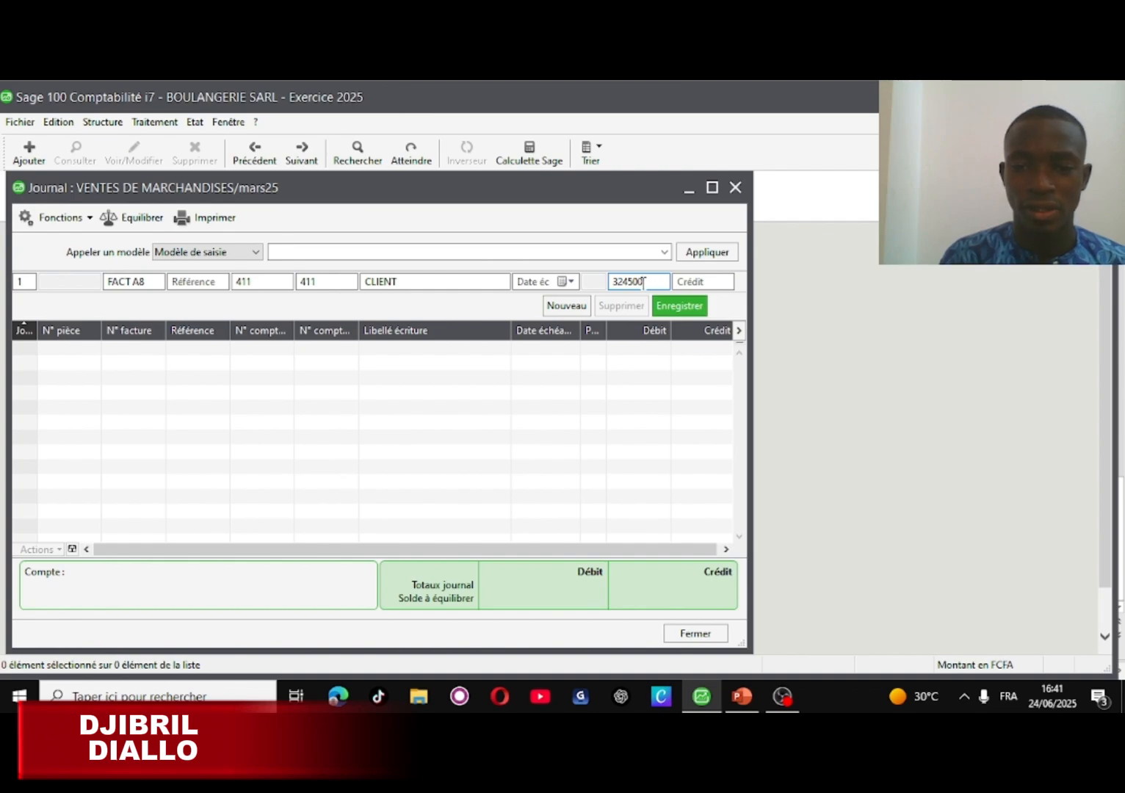
{"action": "left_click", "coordinate": [678, 307]}
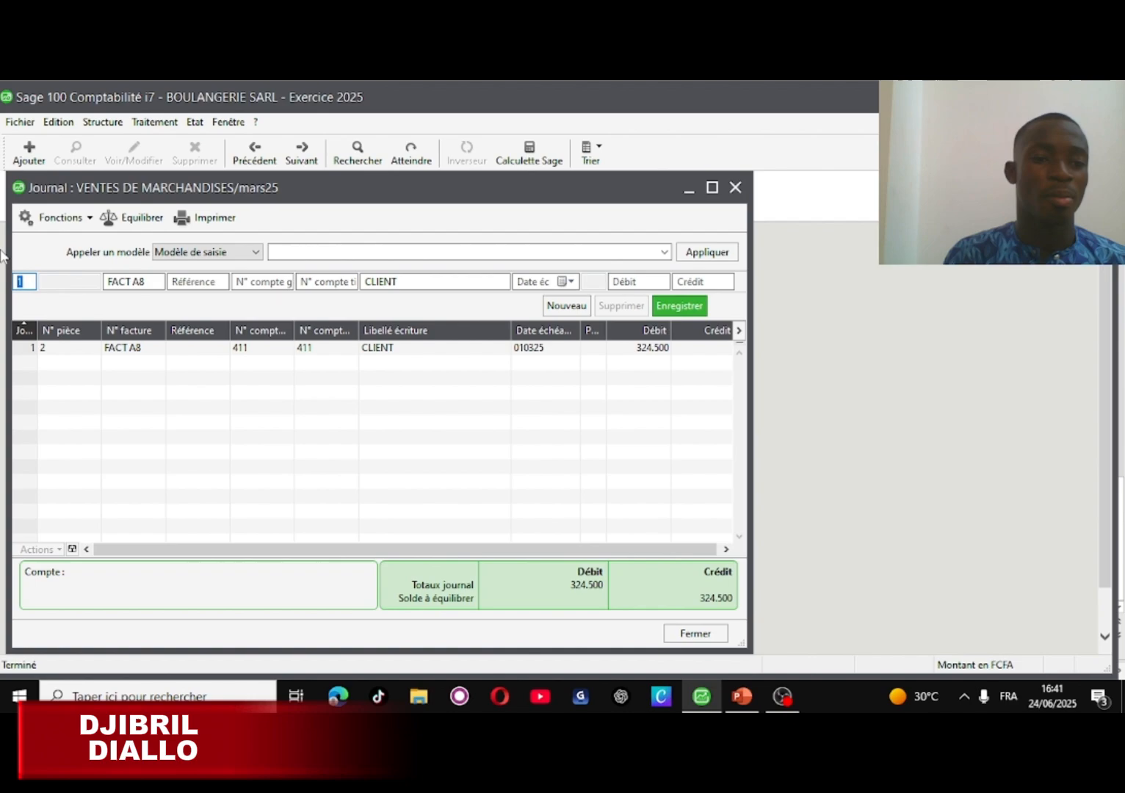
- Add a FACT A8 line on account 701, VENTES DE MARCHANDISES, credit 275,000
{"action": "left_click", "coordinate": [242, 282]}
{"action": "type", "text": "7"}
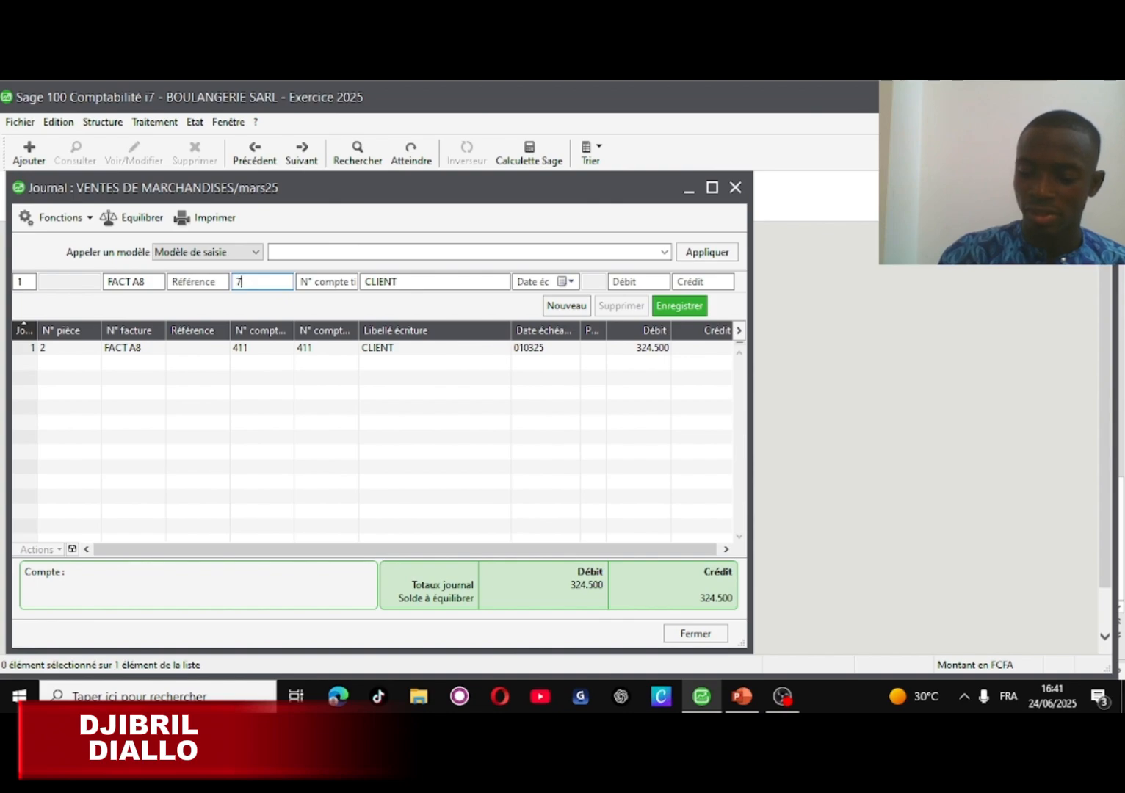
{"action": "type", "text": "01"}
{"action": "left_click", "coordinate": [402, 281]}
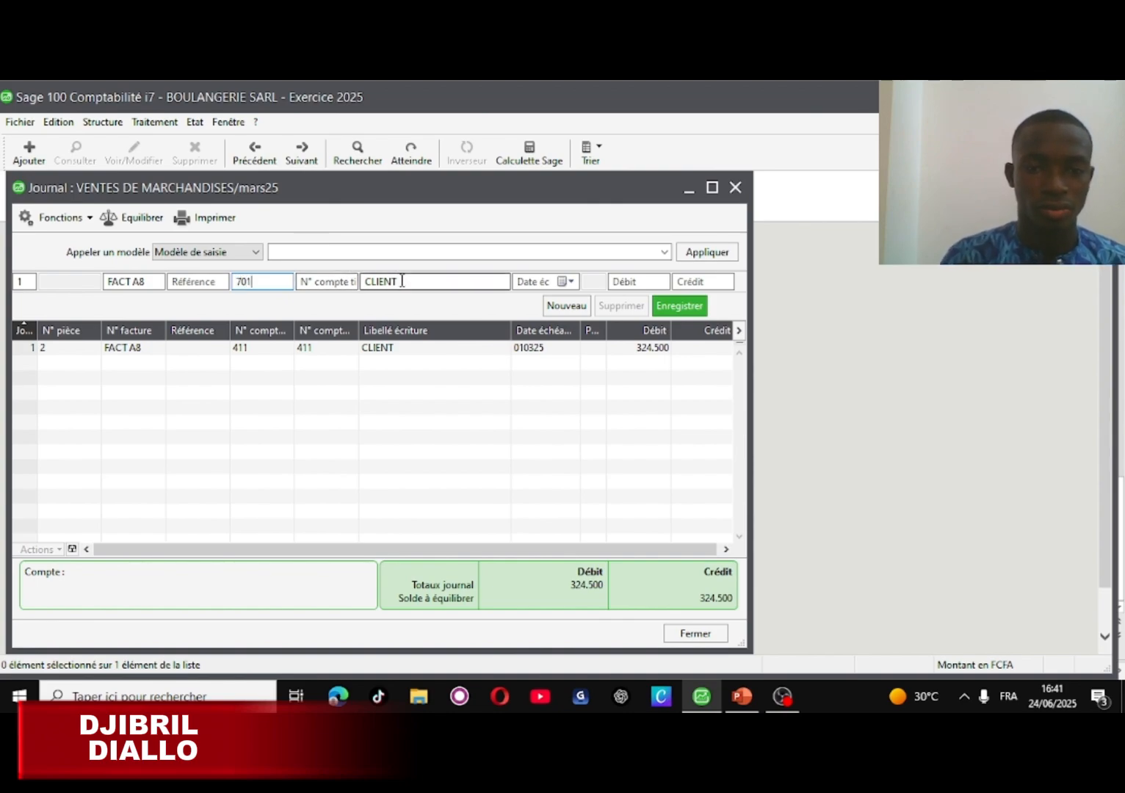
{"action": "key", "text": "BackSpace"}
{"action": "key", "text": "BackSpace"}
{"action": "key", "text": "BackSpace"}
{"action": "key", "text": "BackSpace"}
{"action": "key", "text": "BackSpace"}
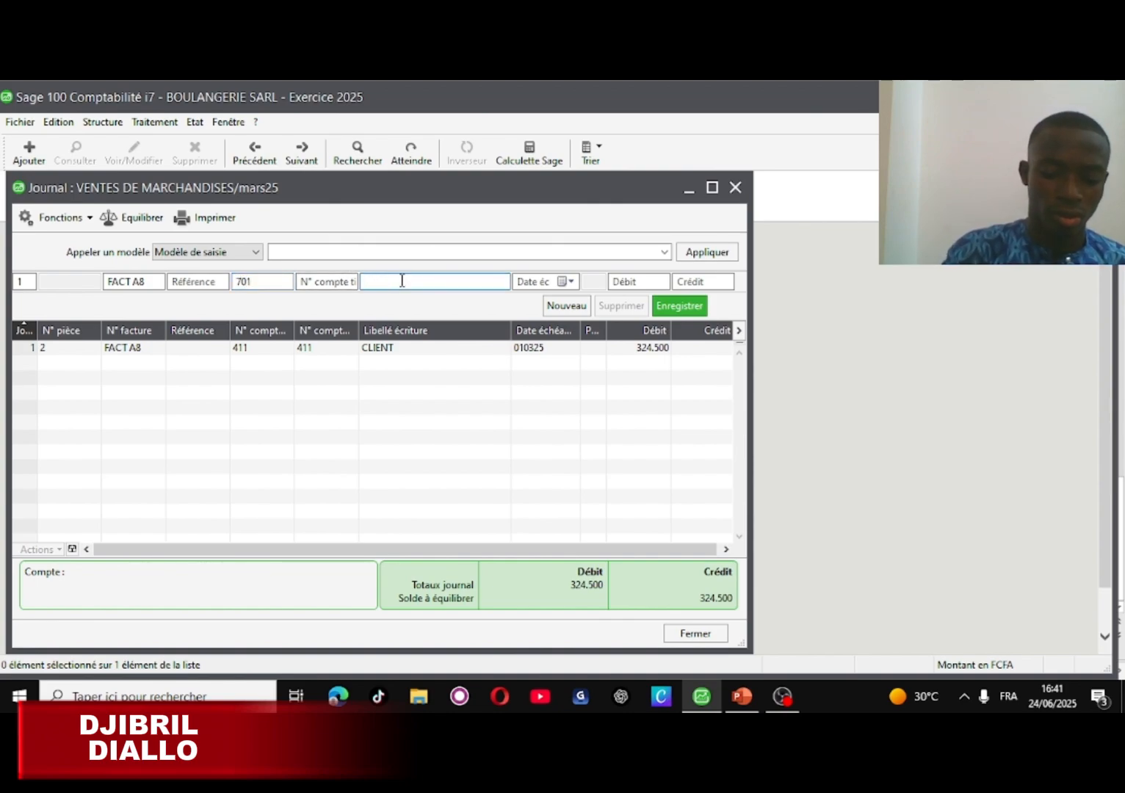
{"action": "type", "text": "VEN"}
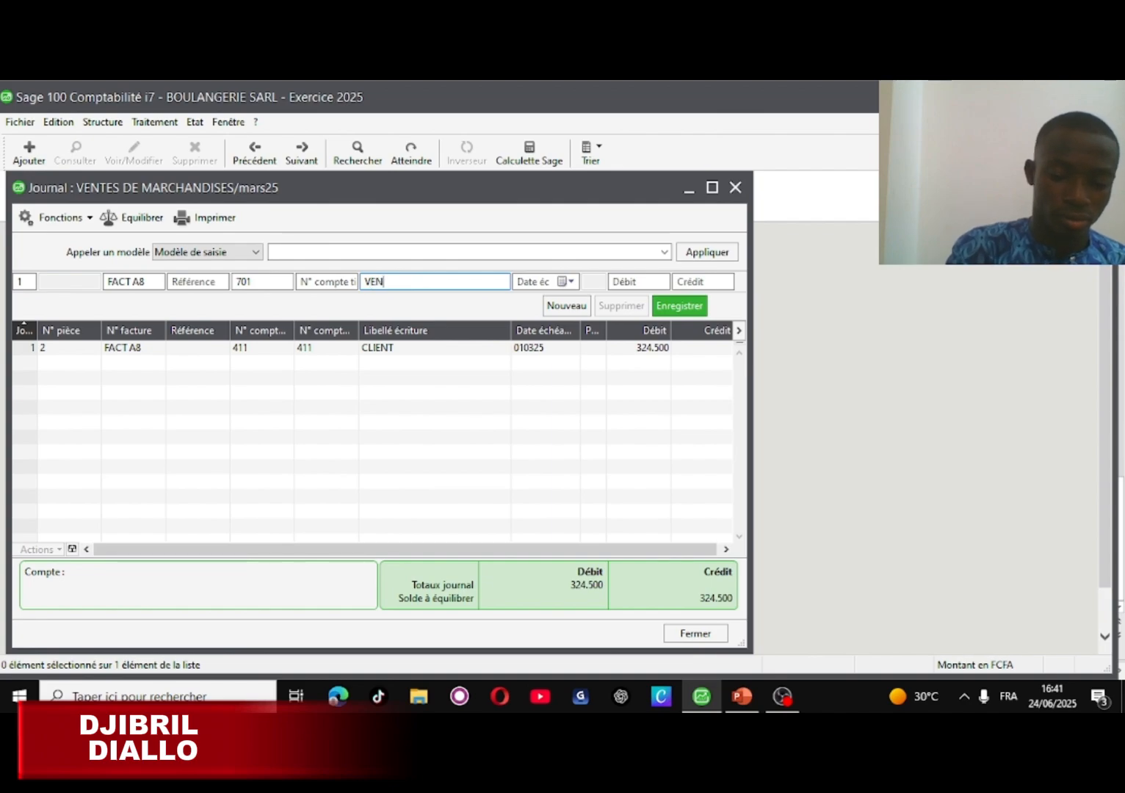
{"action": "type", "text": "TES"}
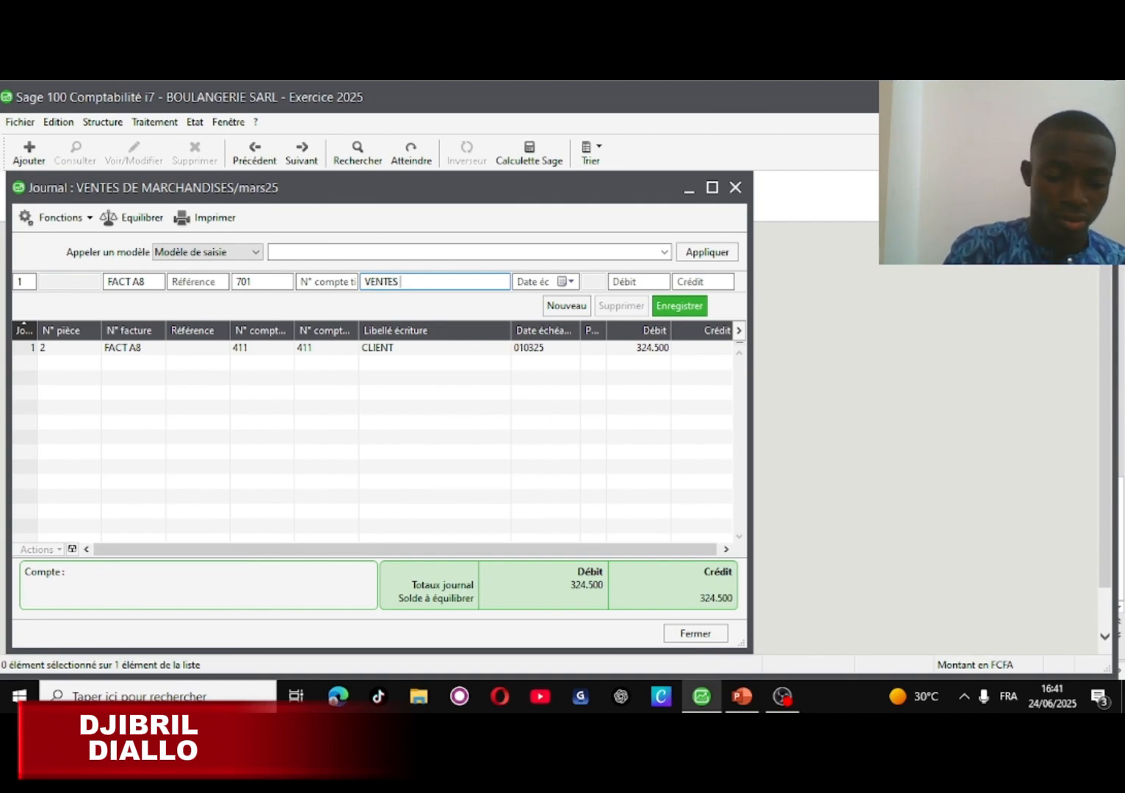
{"action": "type", "text": " DE M"}
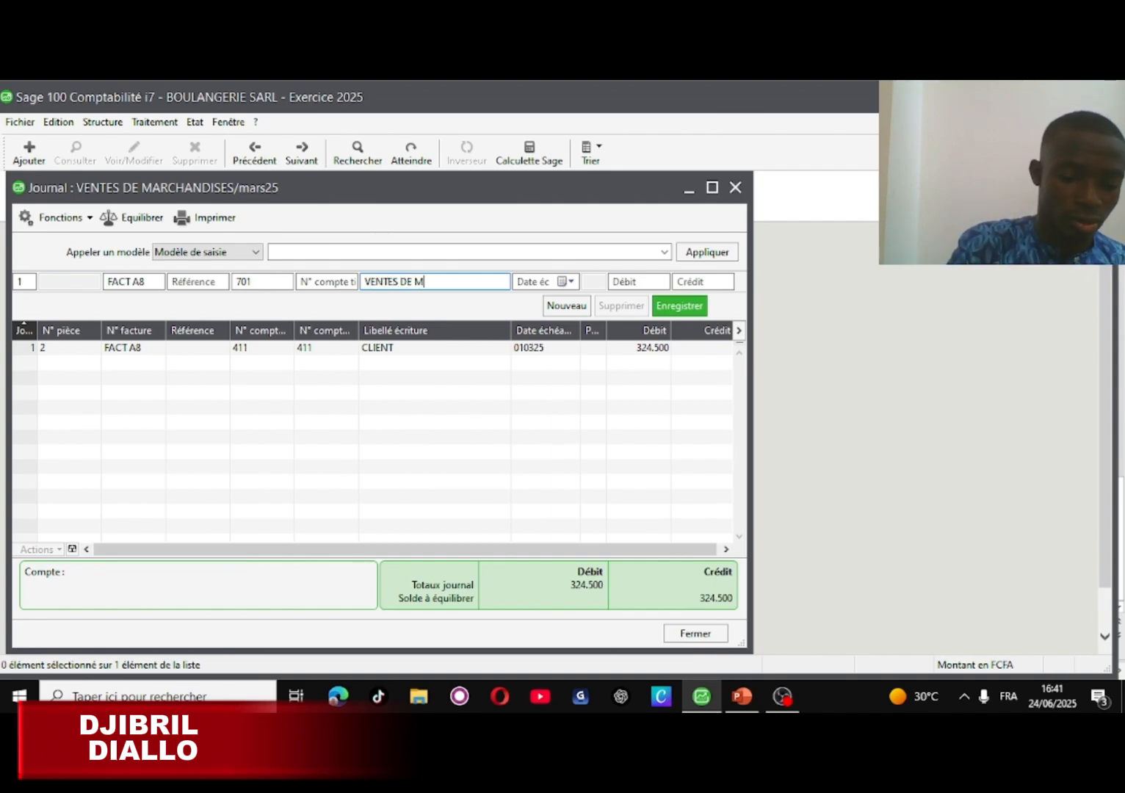
{"action": "type", "text": "ARCHANDI"}
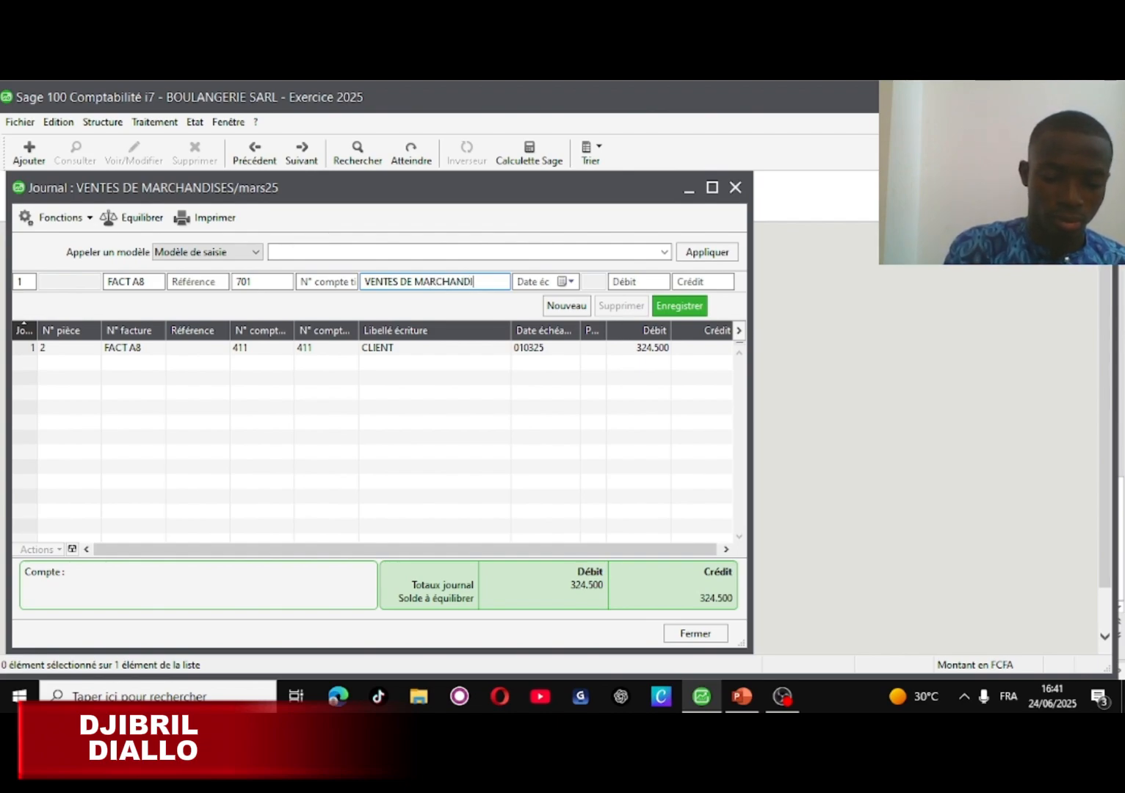
{"action": "type", "text": "SES"}
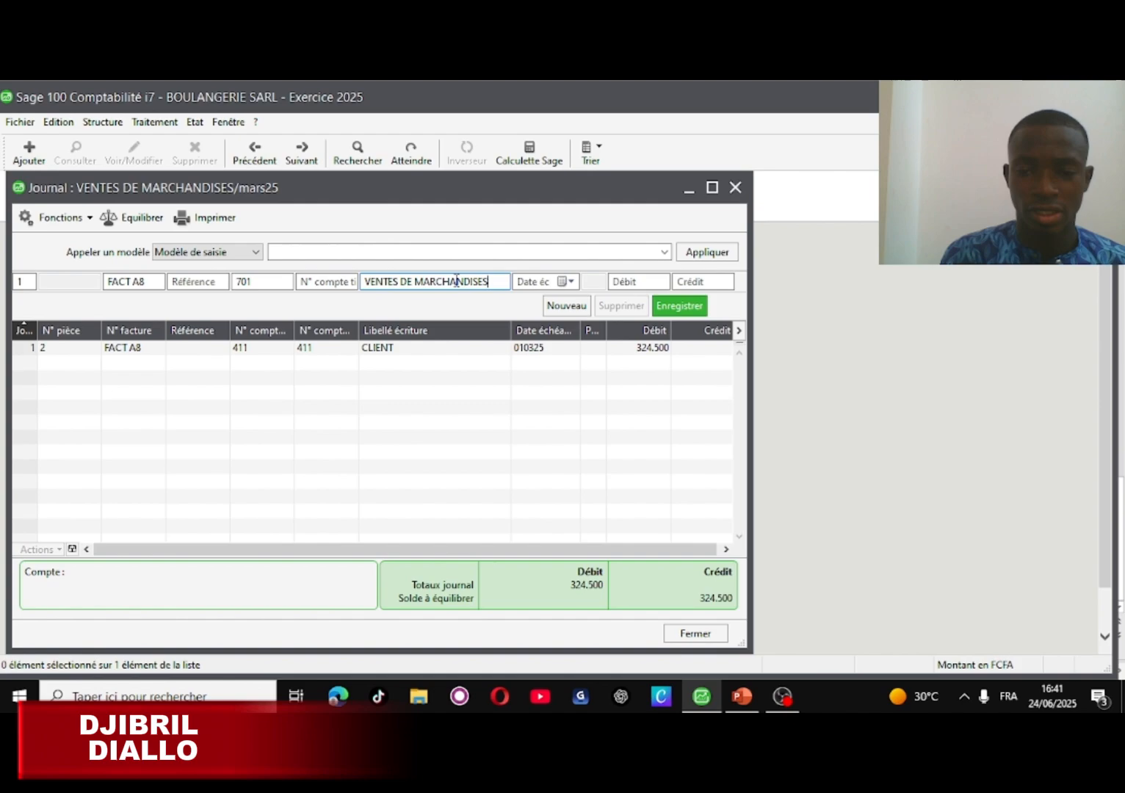
{"action": "left_click", "coordinate": [630, 281]}
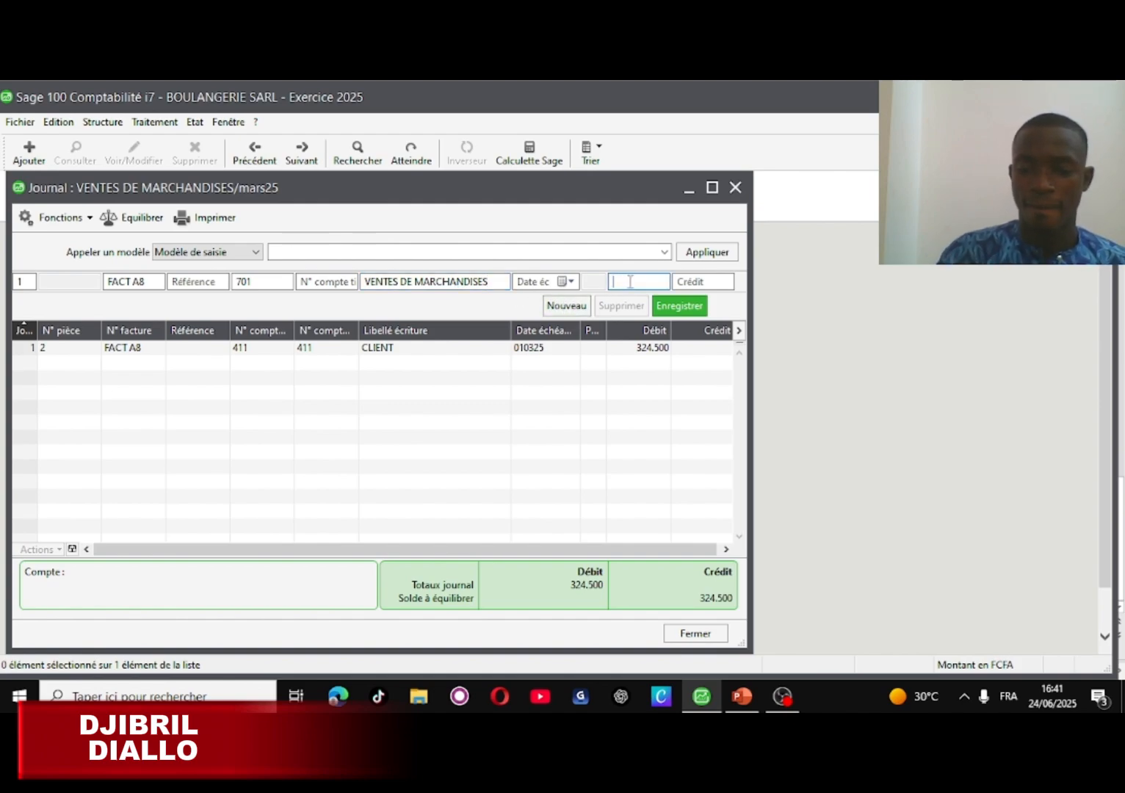
{"action": "left_click", "coordinate": [691, 283]}
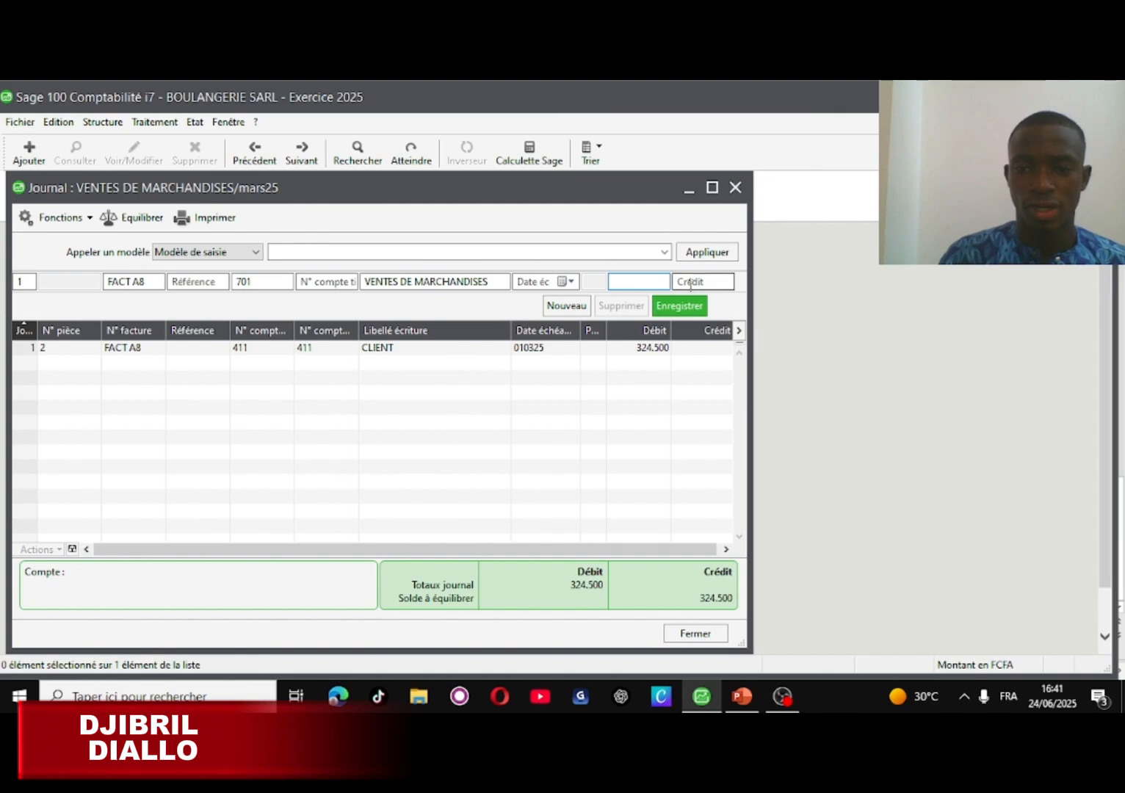
{"action": "type", "text": "275"}
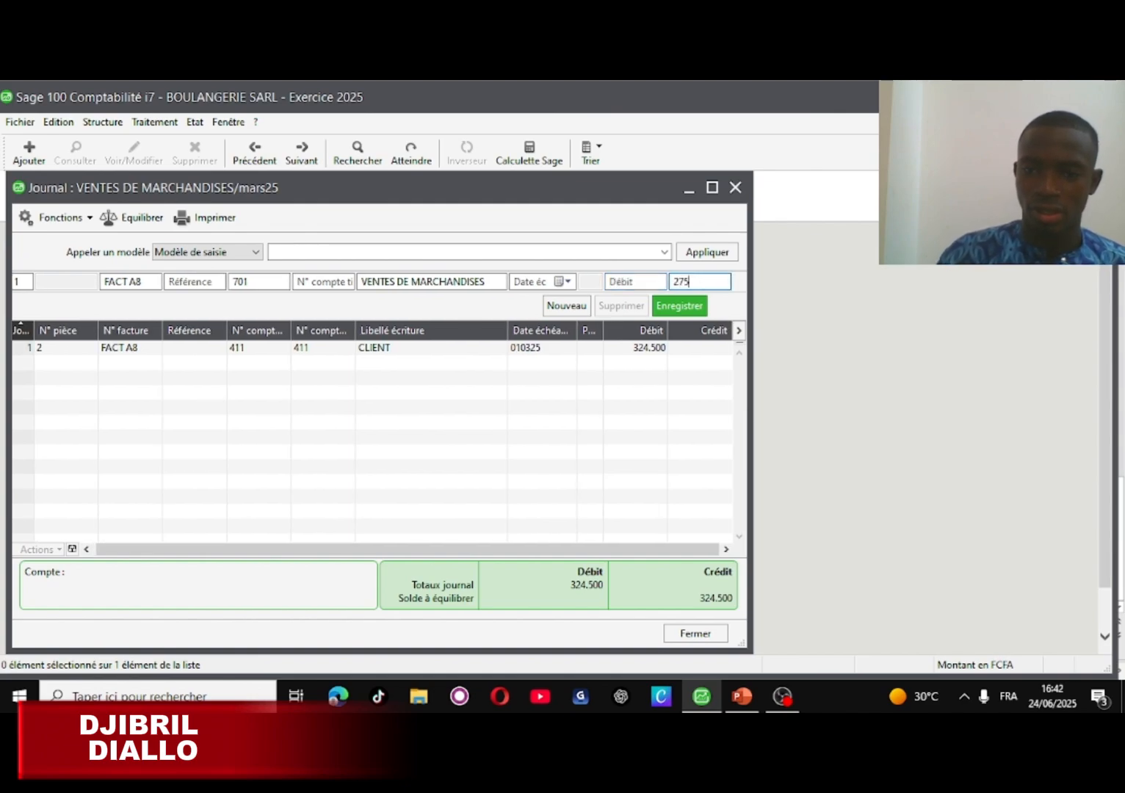
{"action": "type", "text": "000"}
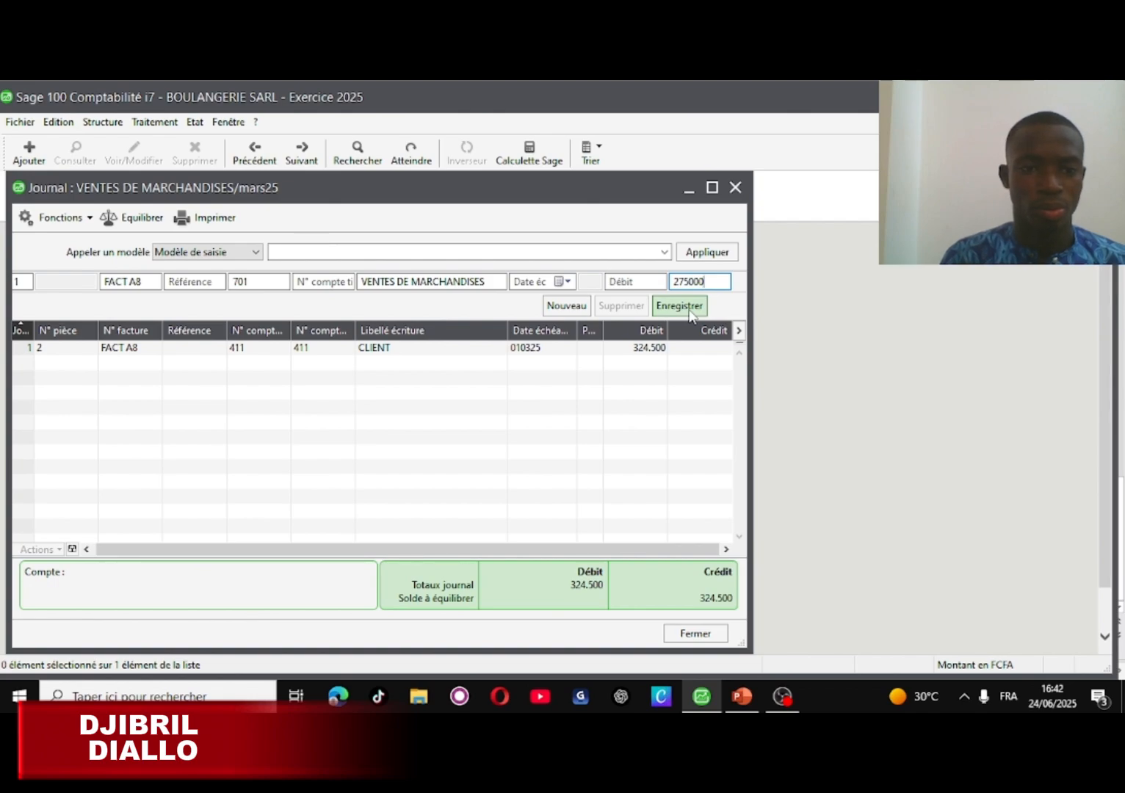
{"action": "left_click", "coordinate": [680, 306]}
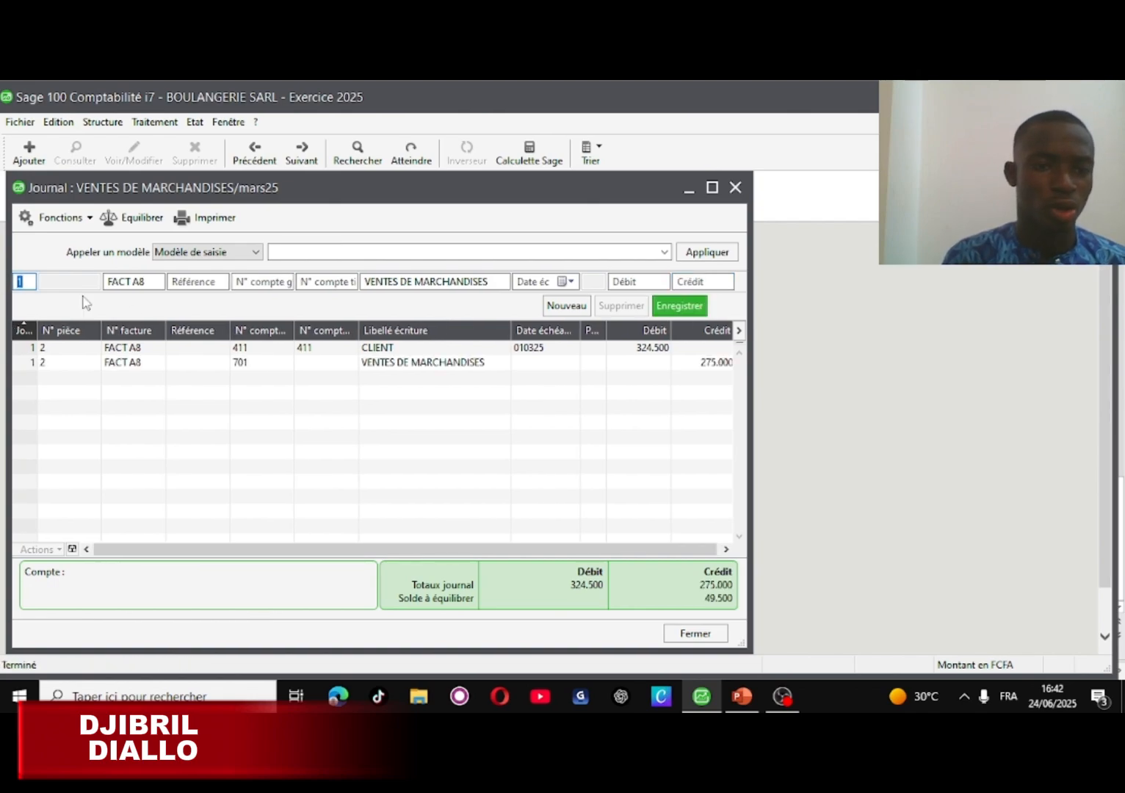
- Record a third FACT A8 line on account 443, label TVA, credit 49.500, so both sides total 324.500
{"action": "left_click", "coordinate": [262, 283]}
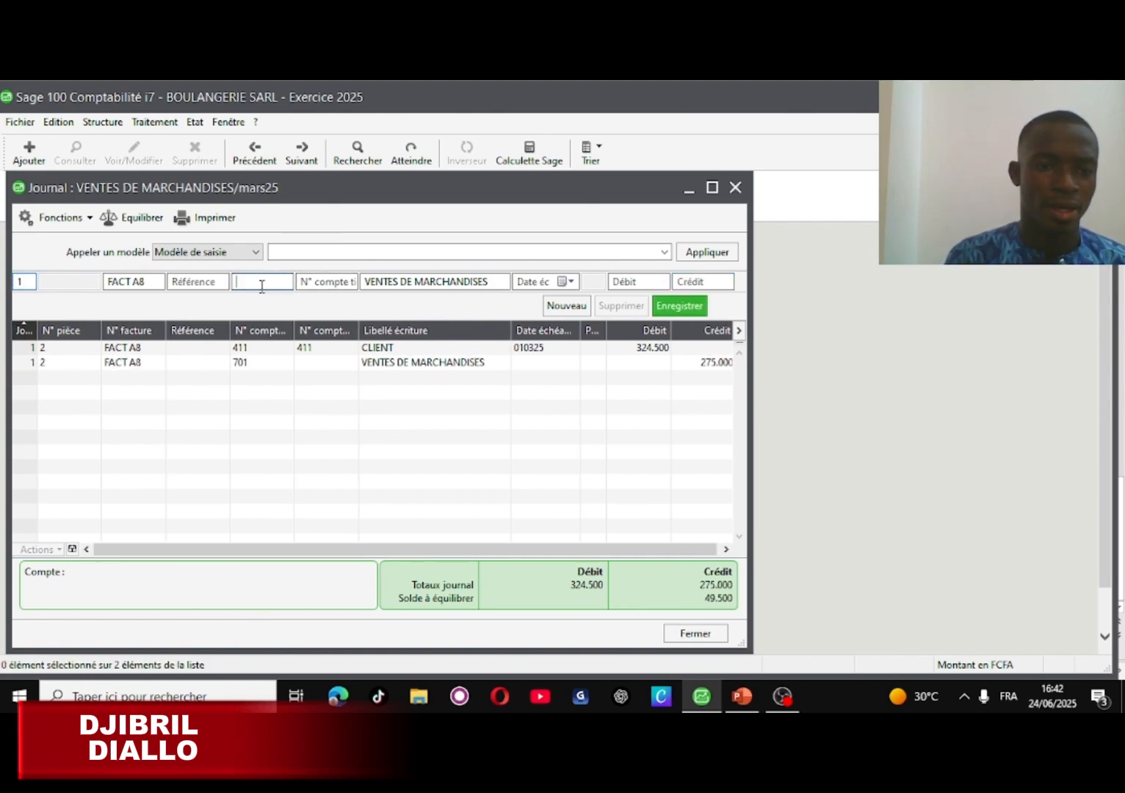
{"action": "type", "text": "443"}
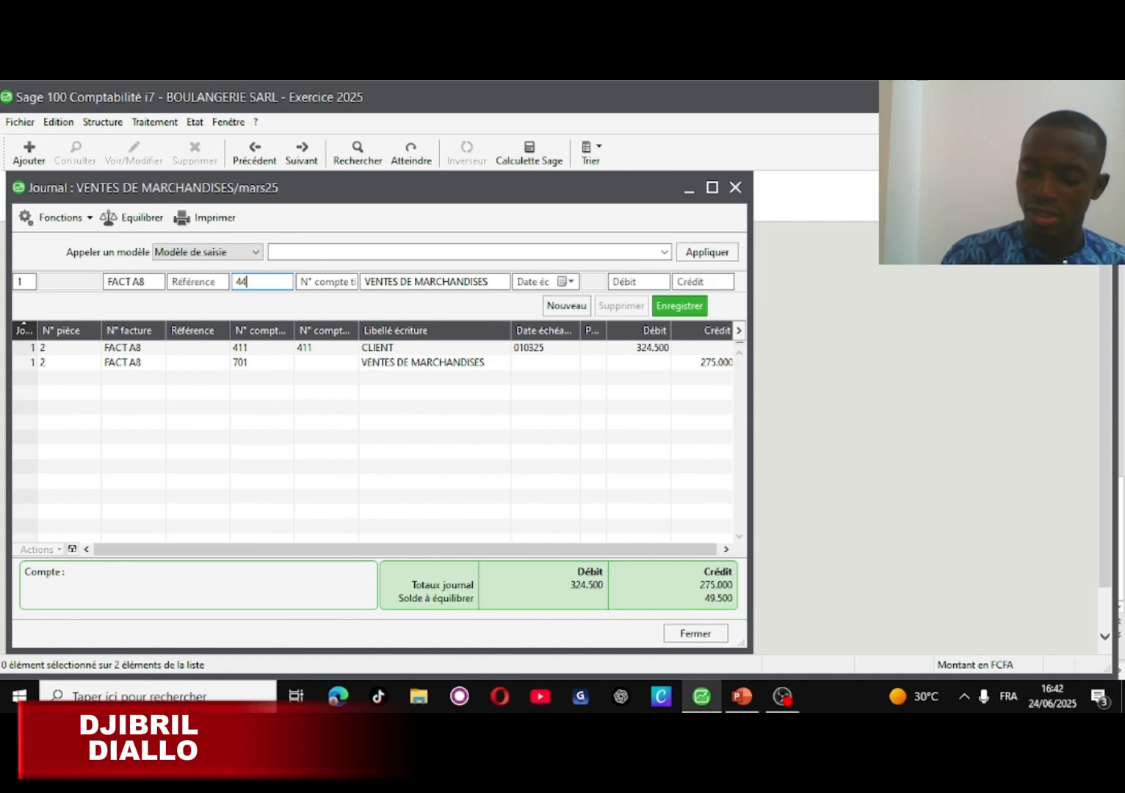
{"action": "left_click", "coordinate": [498, 283]}
{"action": "key", "text": "BackSpace"}
{"action": "key", "text": "BackSpace"}
{"action": "key", "text": "BackSpace"}
{"action": "key", "text": "BackSpace"}
{"action": "key", "text": "BackSpace"}
{"action": "key", "text": "BackSpace"}
{"action": "key", "text": "BackSpace"}
{"action": "key", "text": "BackSpace"}
{"action": "key", "text": "BackSpace"}
{"action": "key", "text": "BackSpace"}
{"action": "key", "text": "BackSpace"}
{"action": "key", "text": "BackSpace"}
{"action": "key", "text": "BackSpace"}
{"action": "key", "text": "BackSpace"}
{"action": "key", "text": "BackSpace"}
{"action": "key", "text": "BackSpace"}
{"action": "key", "text": "BackSpace"}
{"action": "key", "text": "BackSpace"}
{"action": "key", "text": "BackSpace"}
{"action": "key", "text": "BackSpace"}
{"action": "key", "text": "BackSpace"}
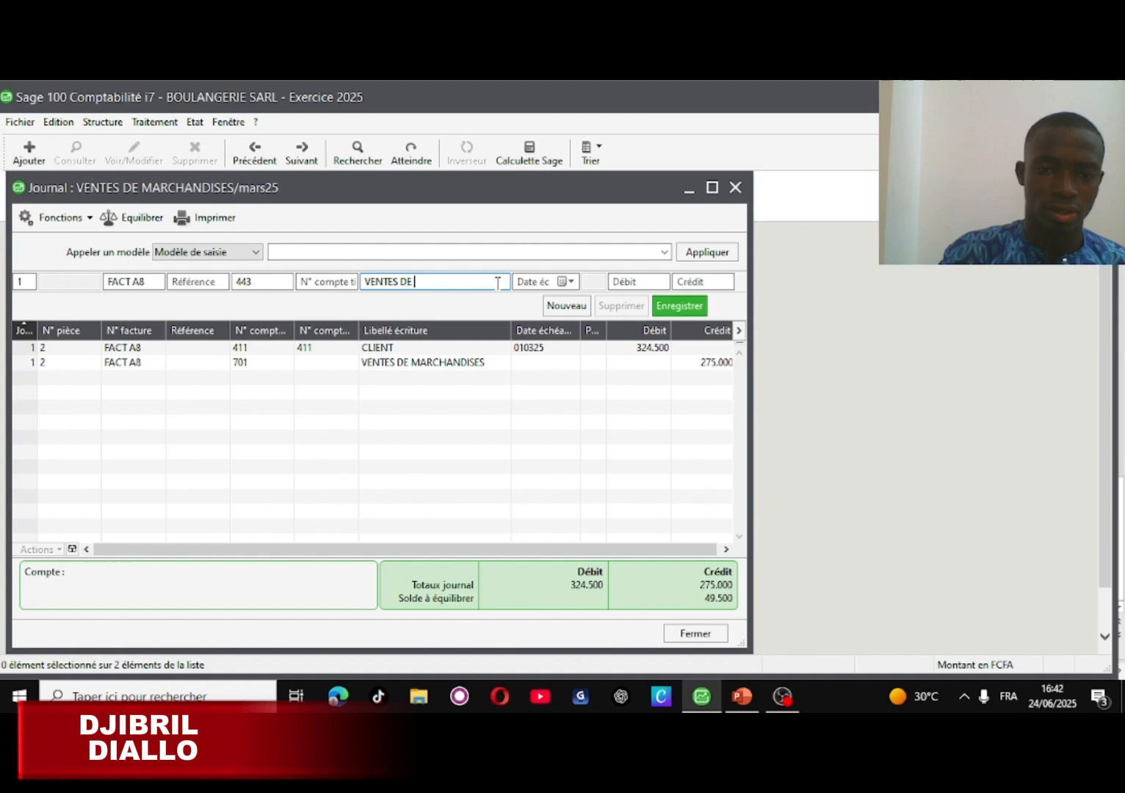
{"action": "type", "text": "TVA"}
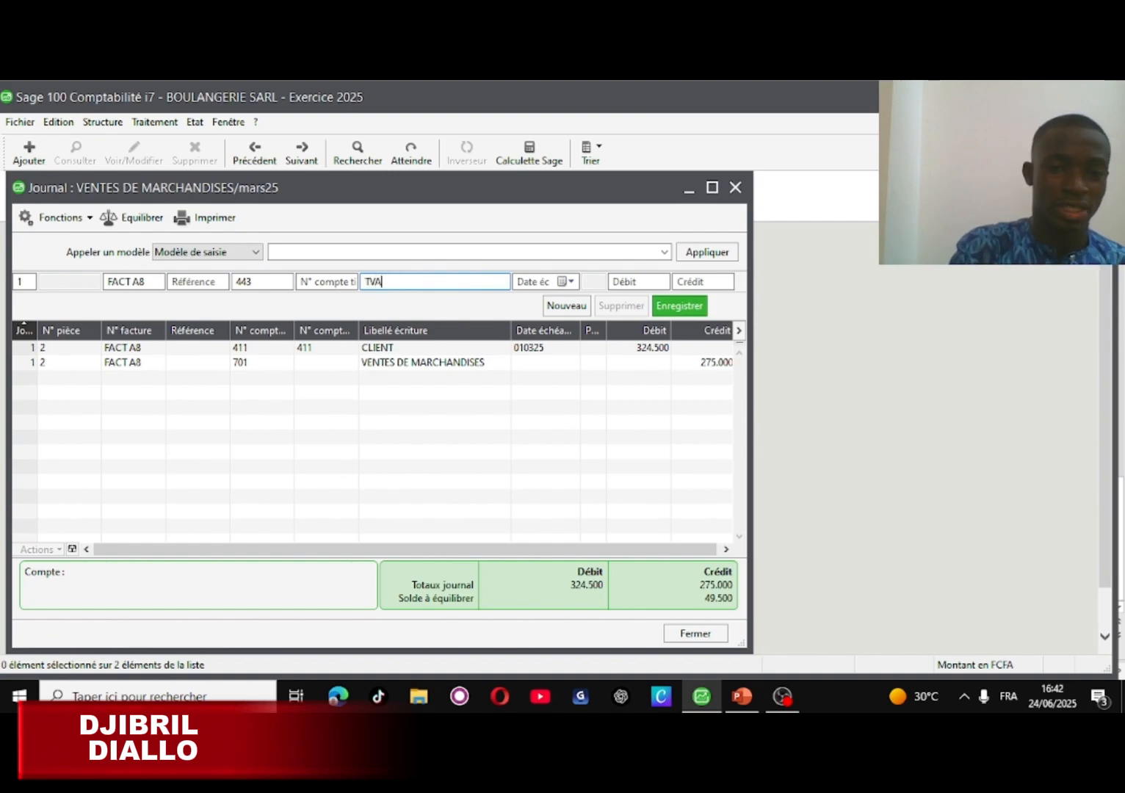
{"action": "left_click", "coordinate": [685, 280]}
{"action": "type", "text": "4"}
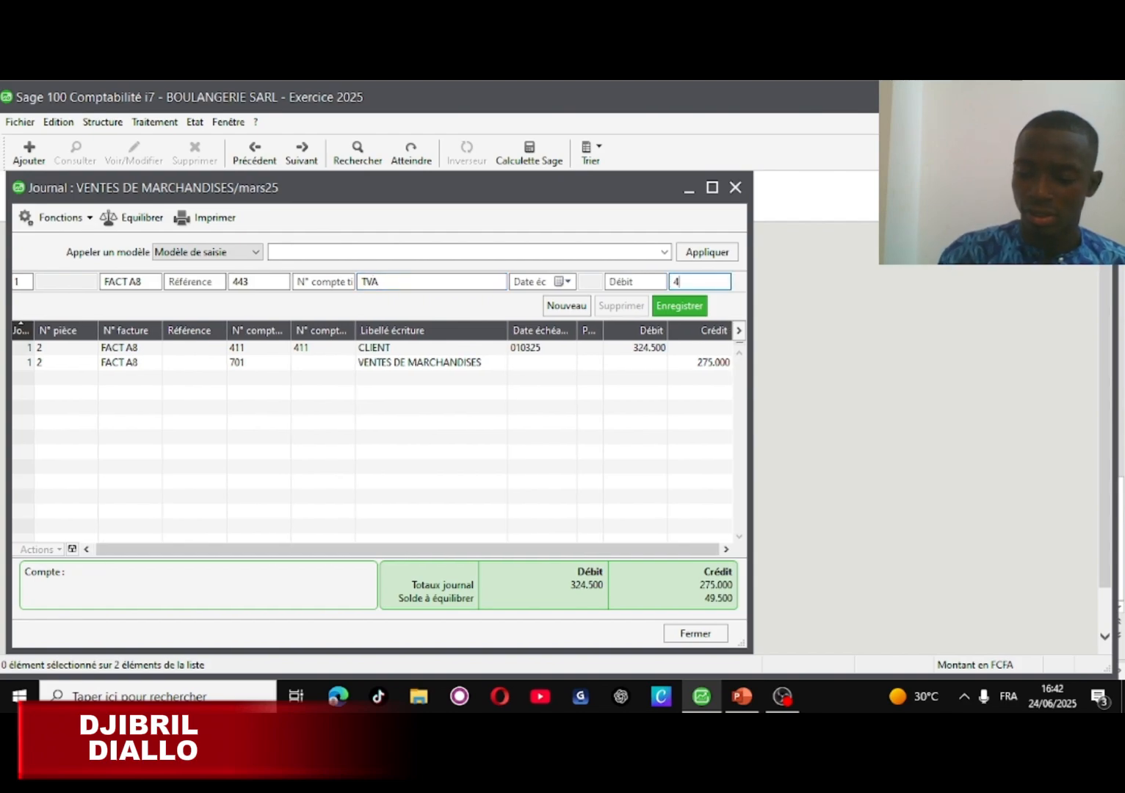
{"action": "type", "text": "950"}
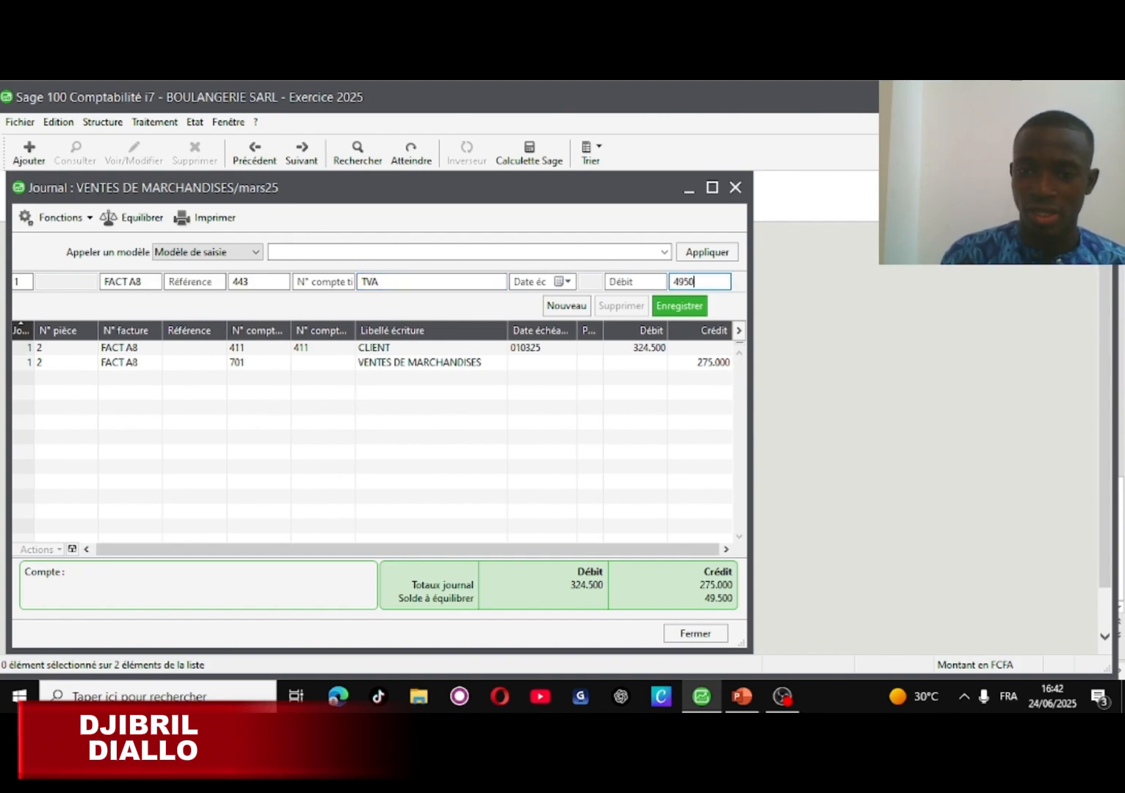
{"action": "type", "text": "0"}
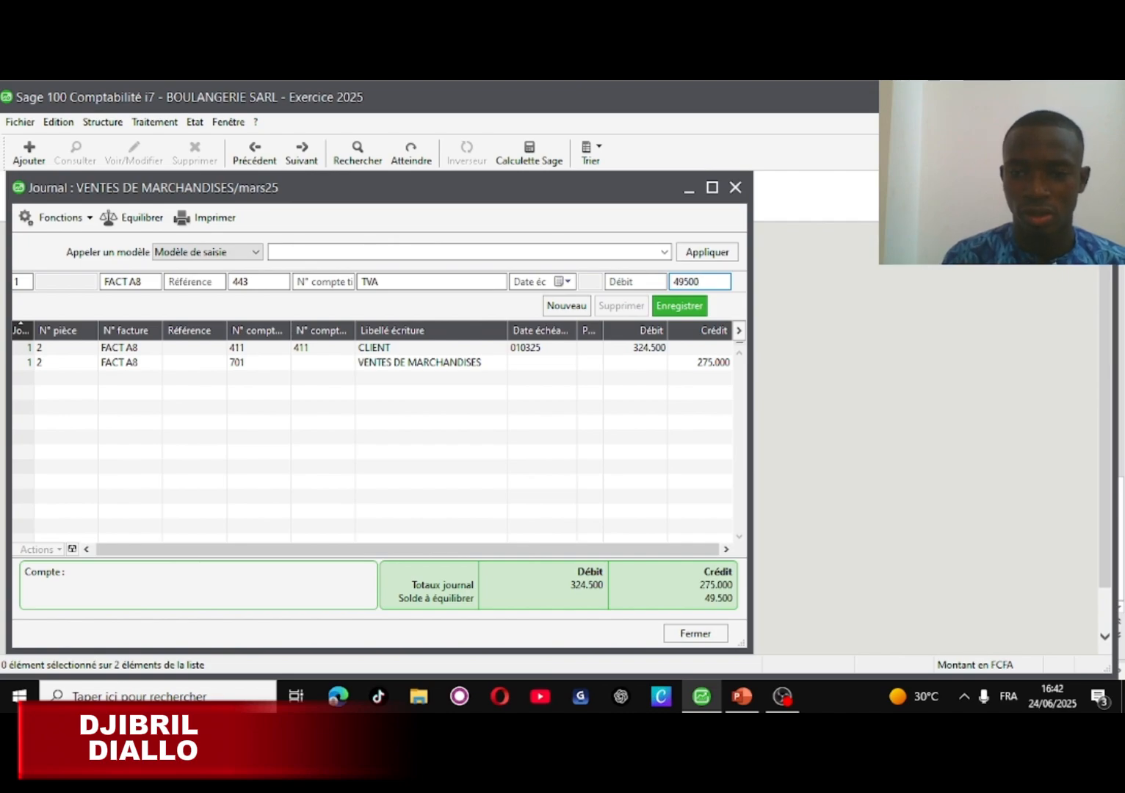
{"action": "left_click", "coordinate": [686, 313]}
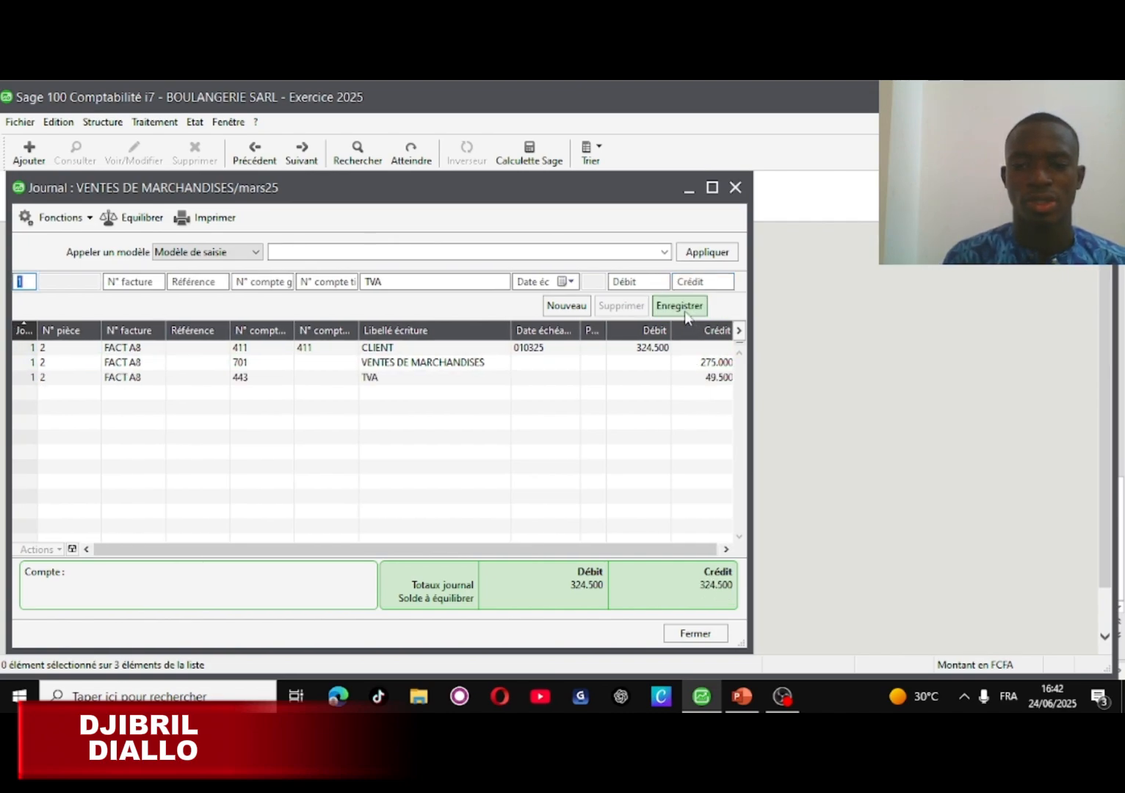
{"action": "left_click", "coordinate": [744, 694]}
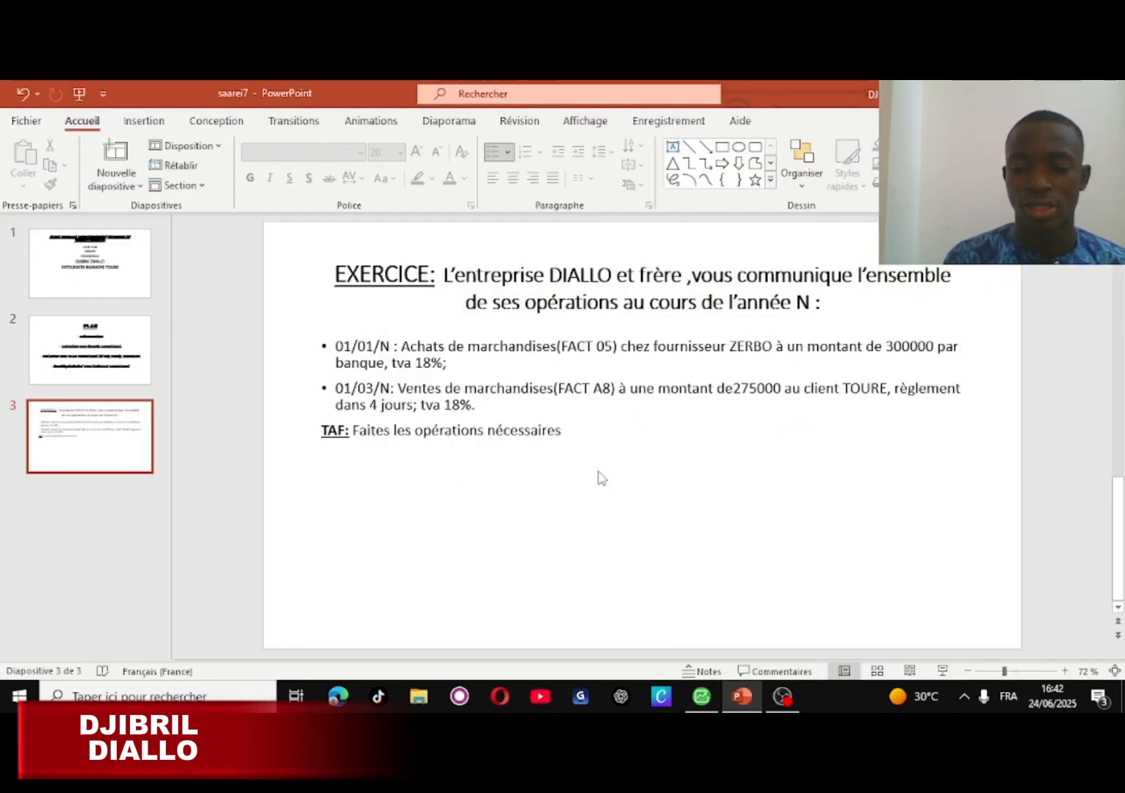
{"action": "left_click", "coordinate": [704, 698]}
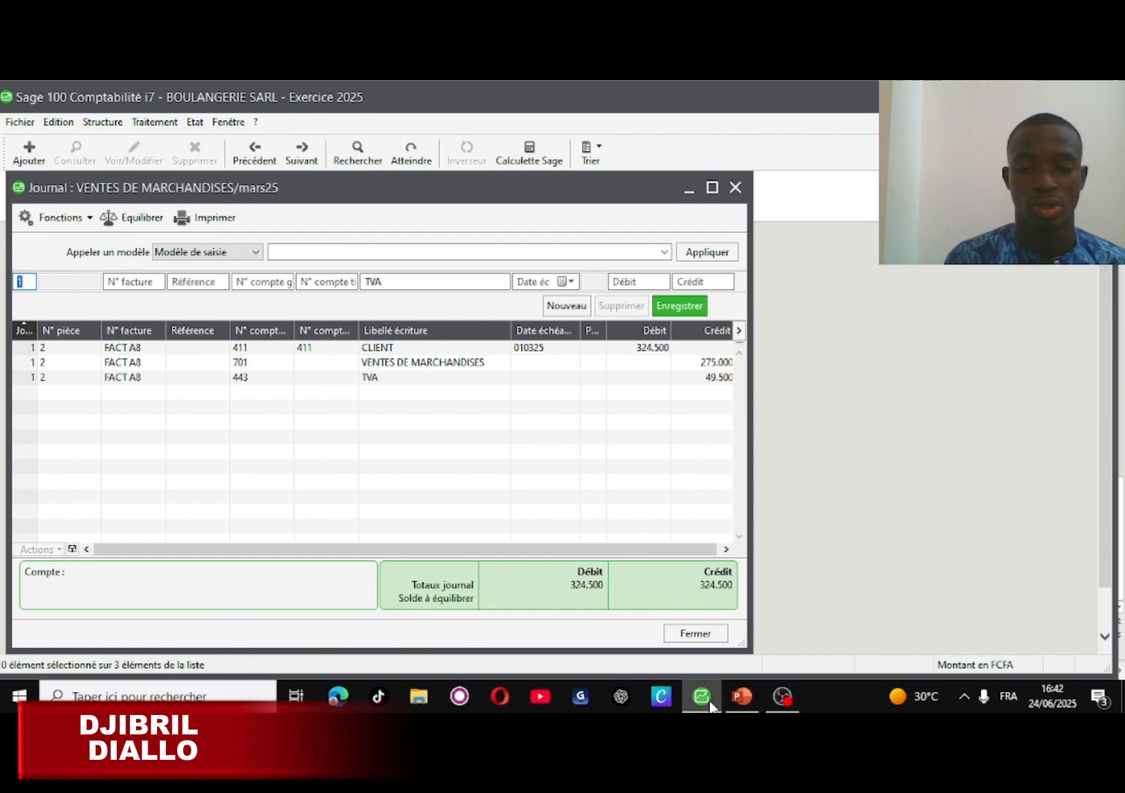
- Close the VENTES DE MARCHANDISES sales journal window now that both invoices are recorded and balanced
{"action": "left_click", "coordinate": [696, 635]}
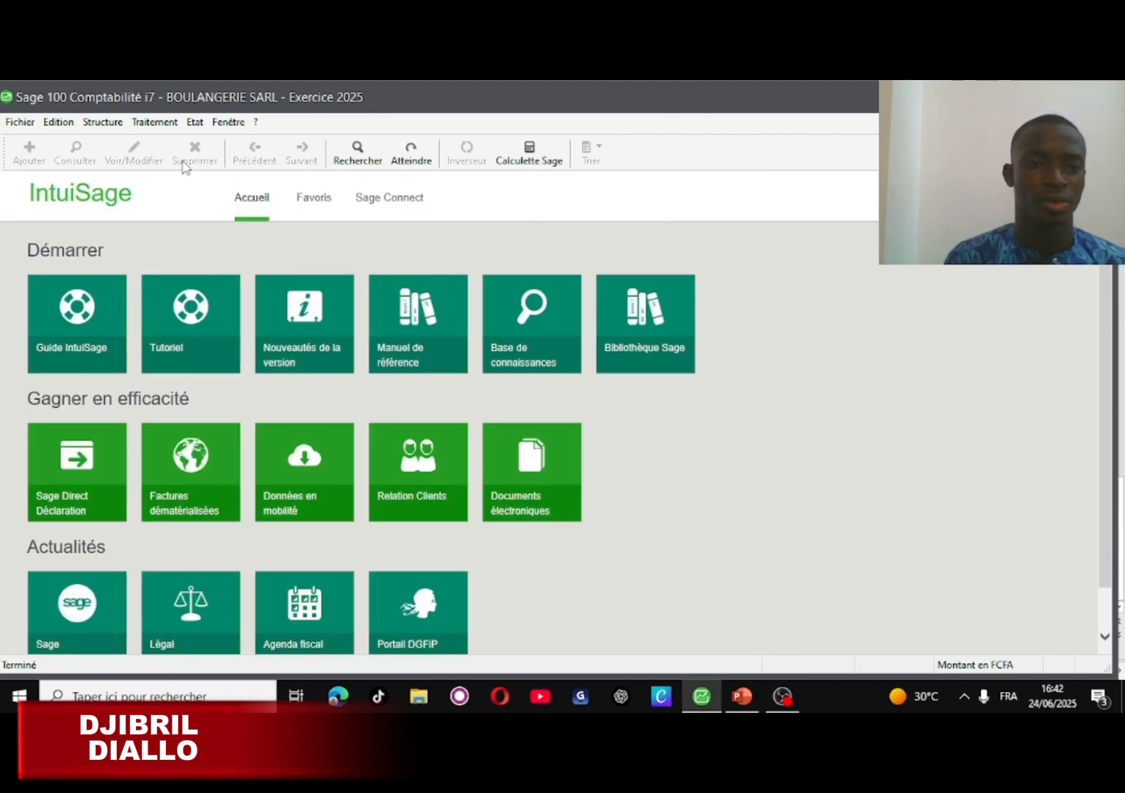
{"action": "left_click", "coordinate": [194, 121]}
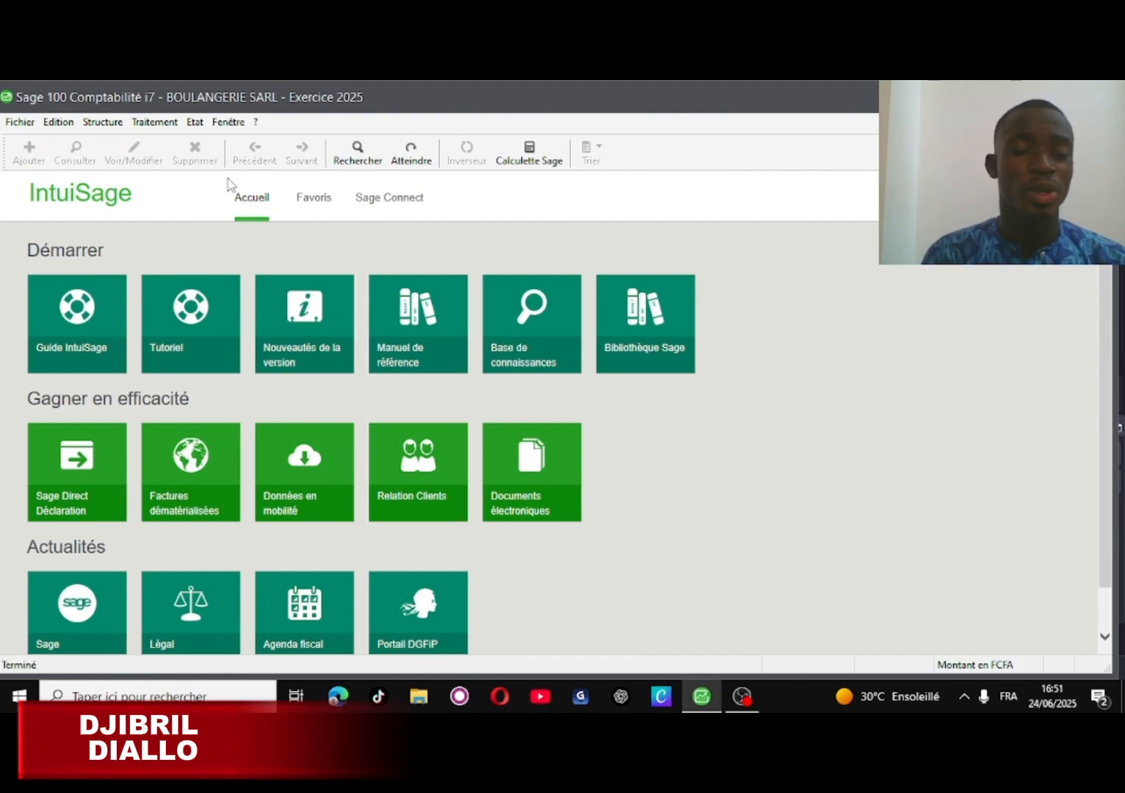
{"action": "left_click", "coordinate": [195, 129]}
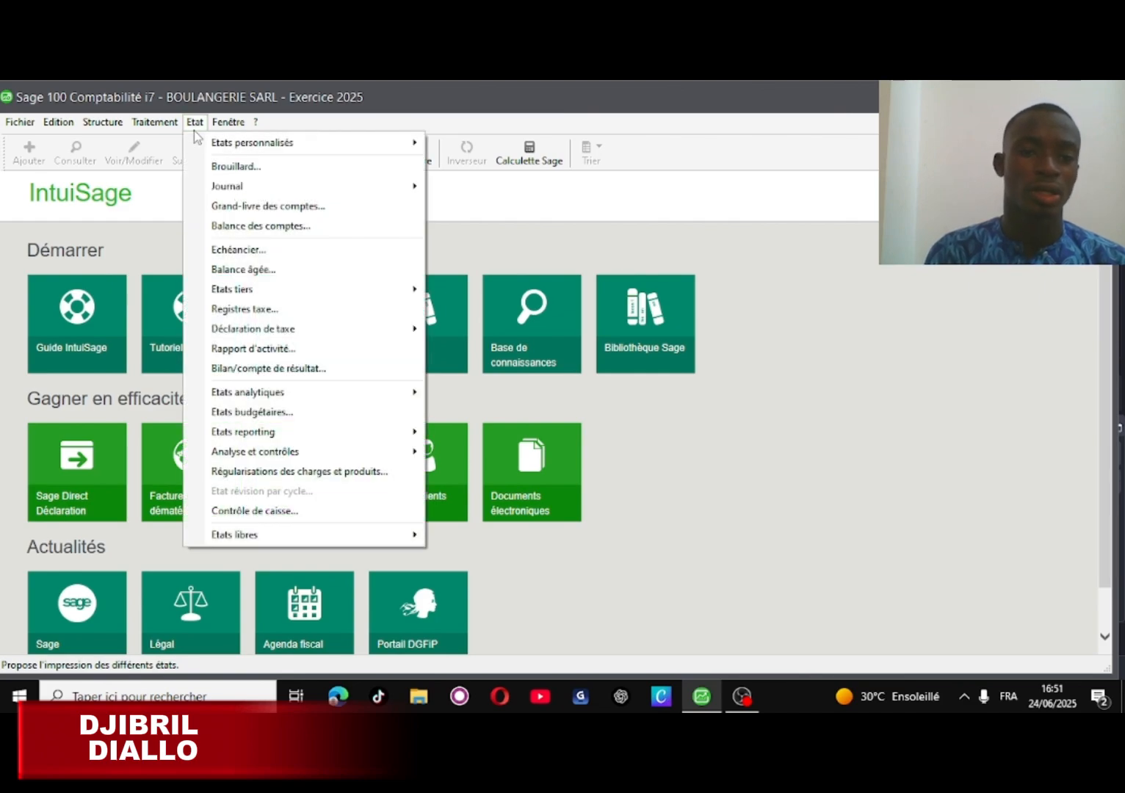
{"action": "mouse_move", "coordinate": [246, 186]}
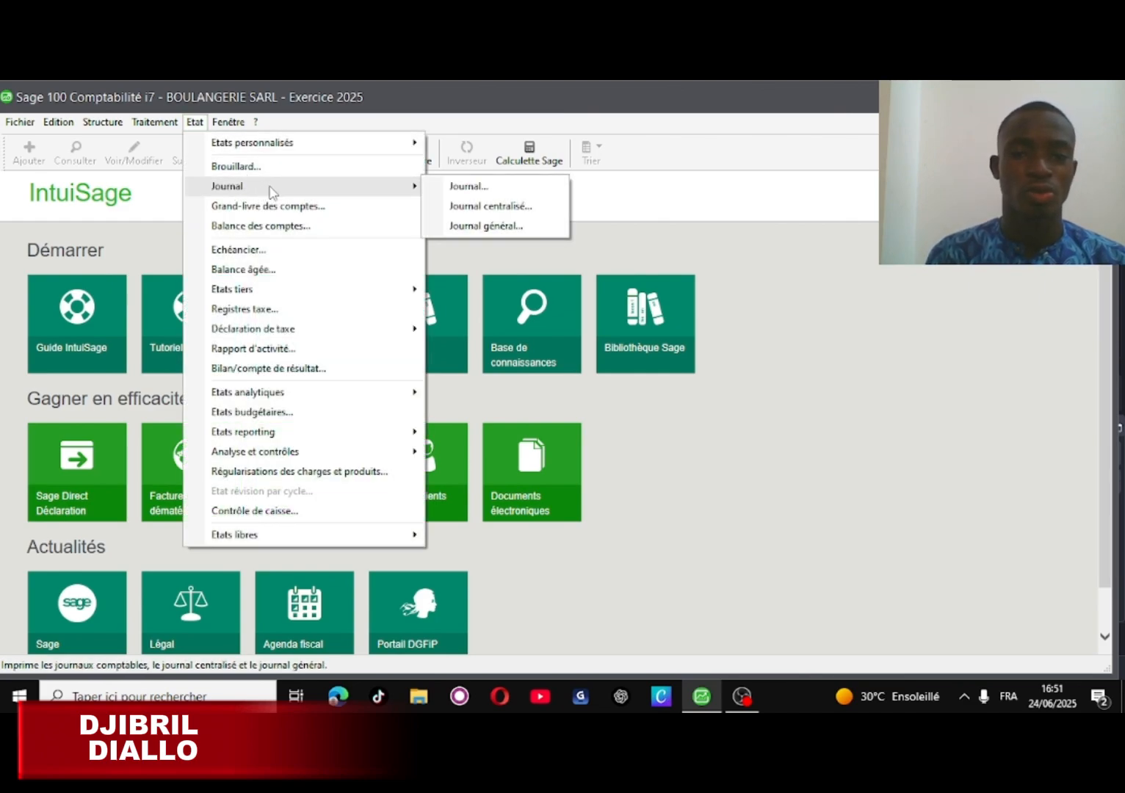
{"action": "left_click", "coordinate": [485, 225]}
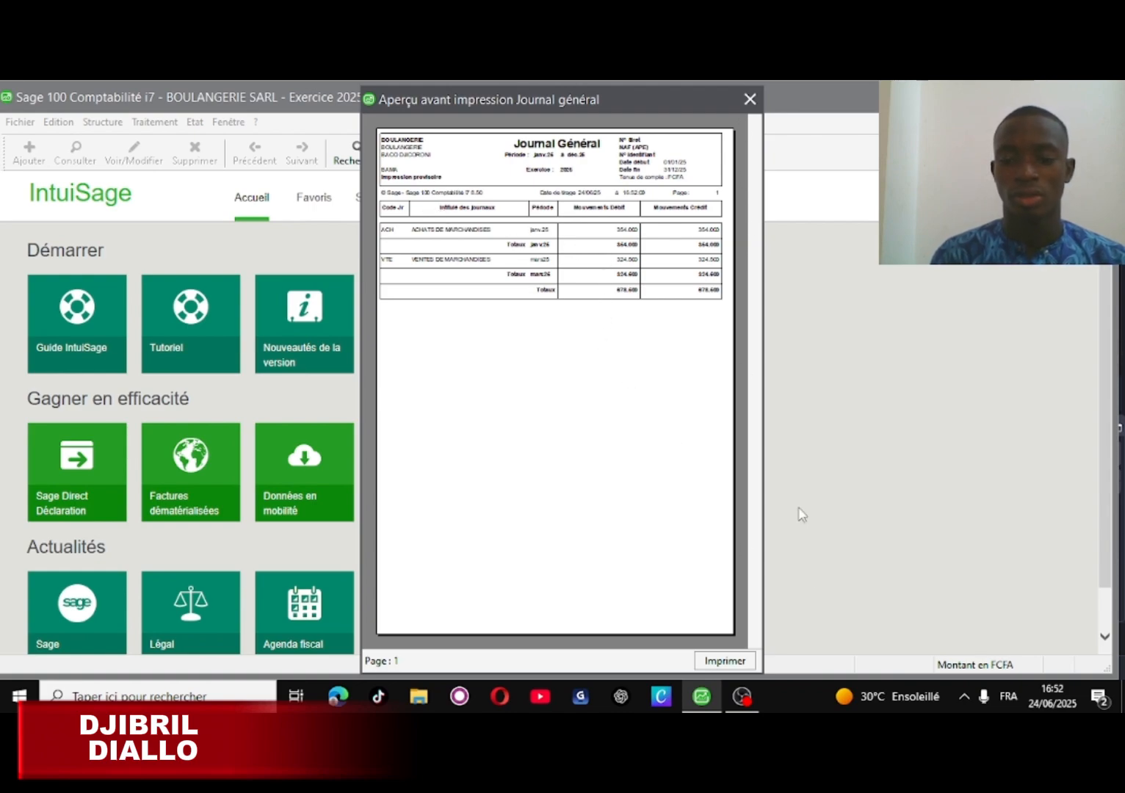
{"action": "left_click", "coordinate": [750, 100]}
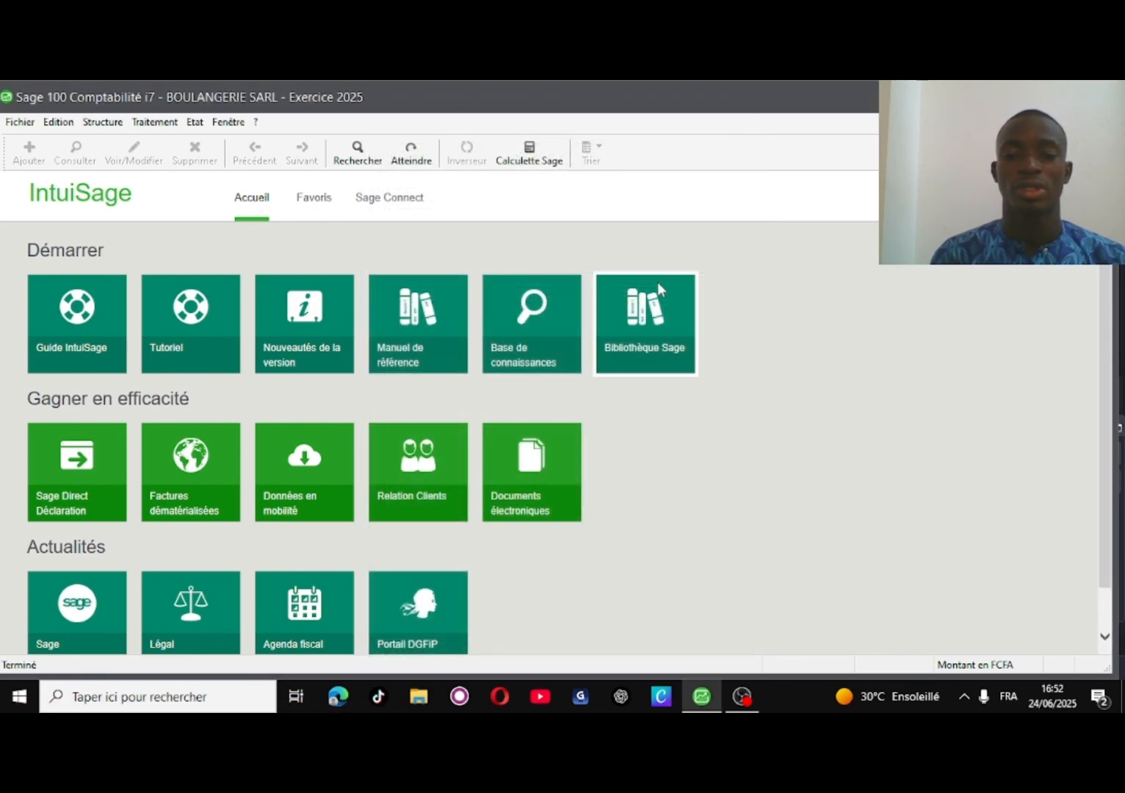